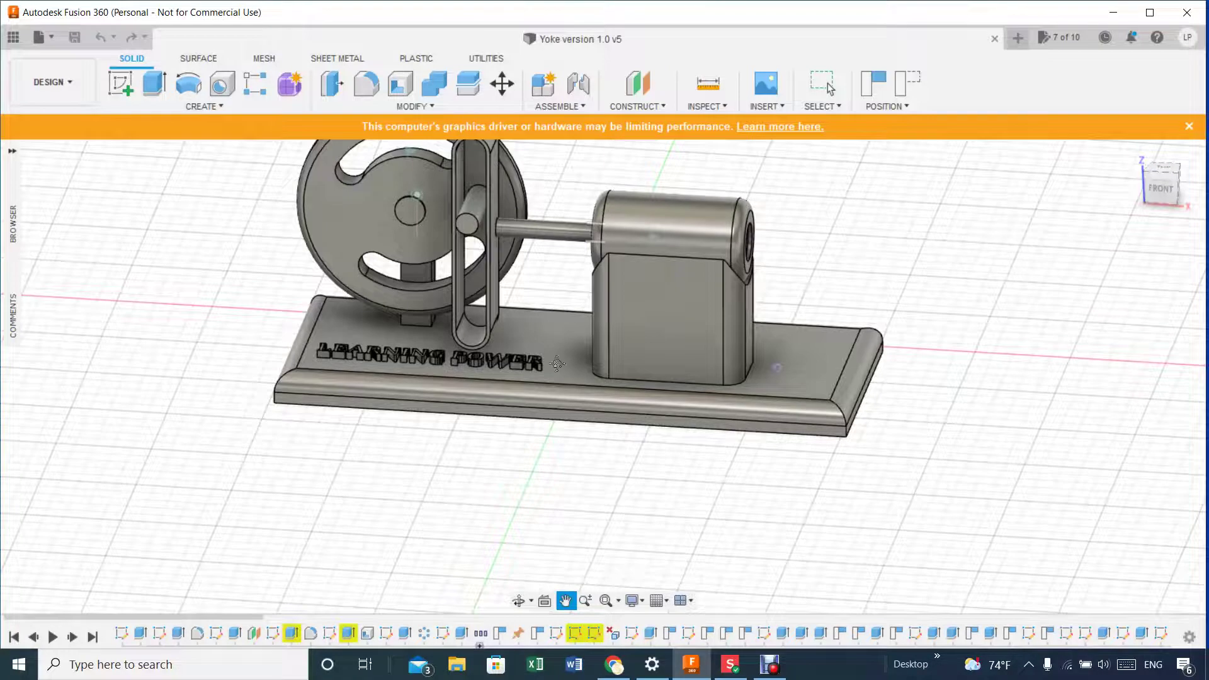
Animate the whole model from the flywheel's revolute joint.
middle_click_drag(1163, 213, 1158, 220, "shift")
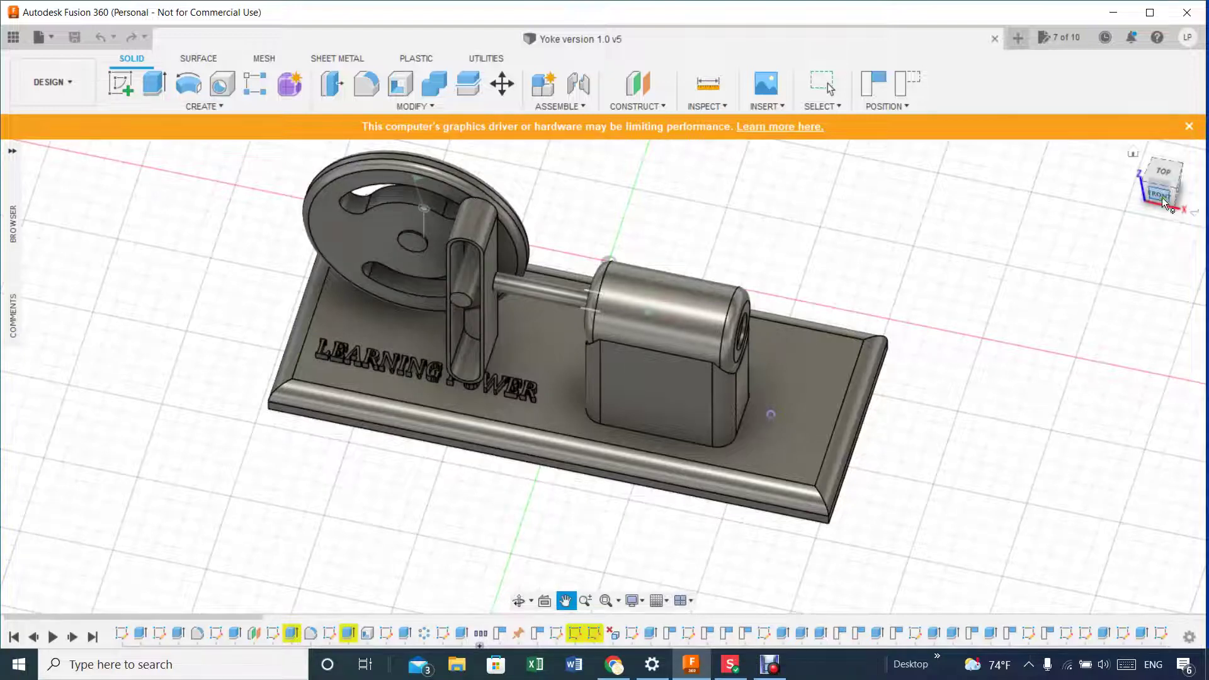
mouse_move(1163, 187)
left_mouse_down()
mouse_move(1180, 156)
mouse_move(1191, 182)
mouse_move(1161, 207)
mouse_move(1184, 184)
left_mouse_up()
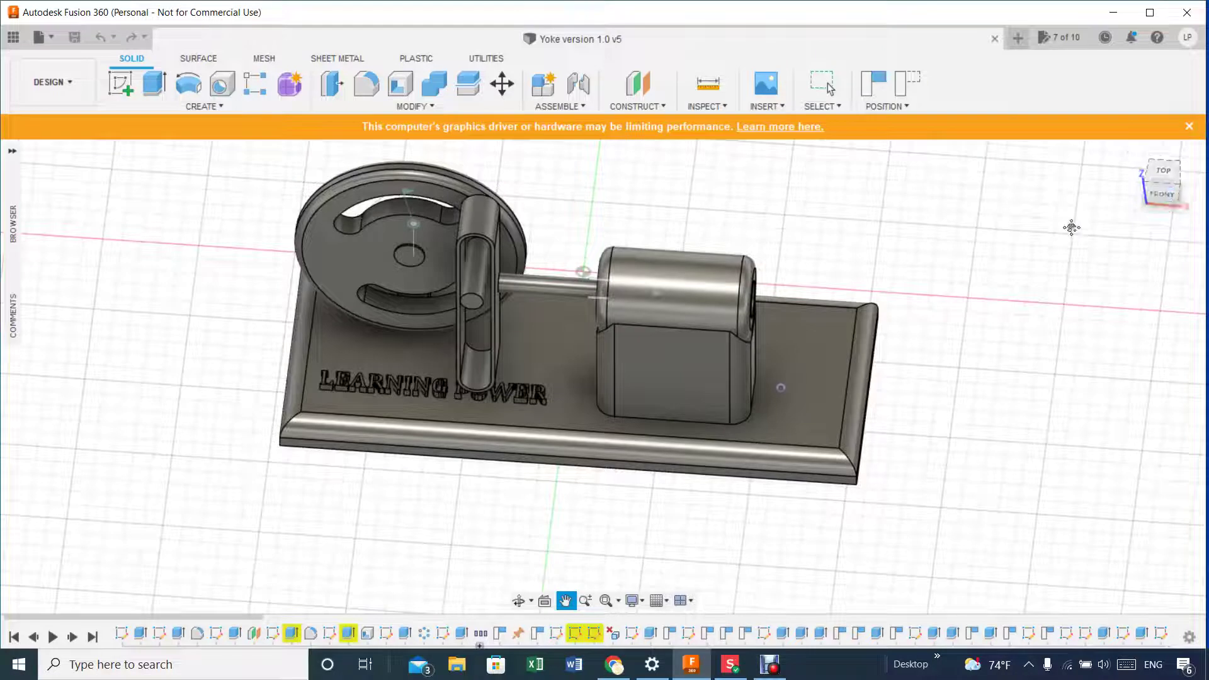
mouse_move(1157, 193)
left_mouse_down()
mouse_move(1140, 198)
mouse_move(1139, 177)
left_mouse_up()
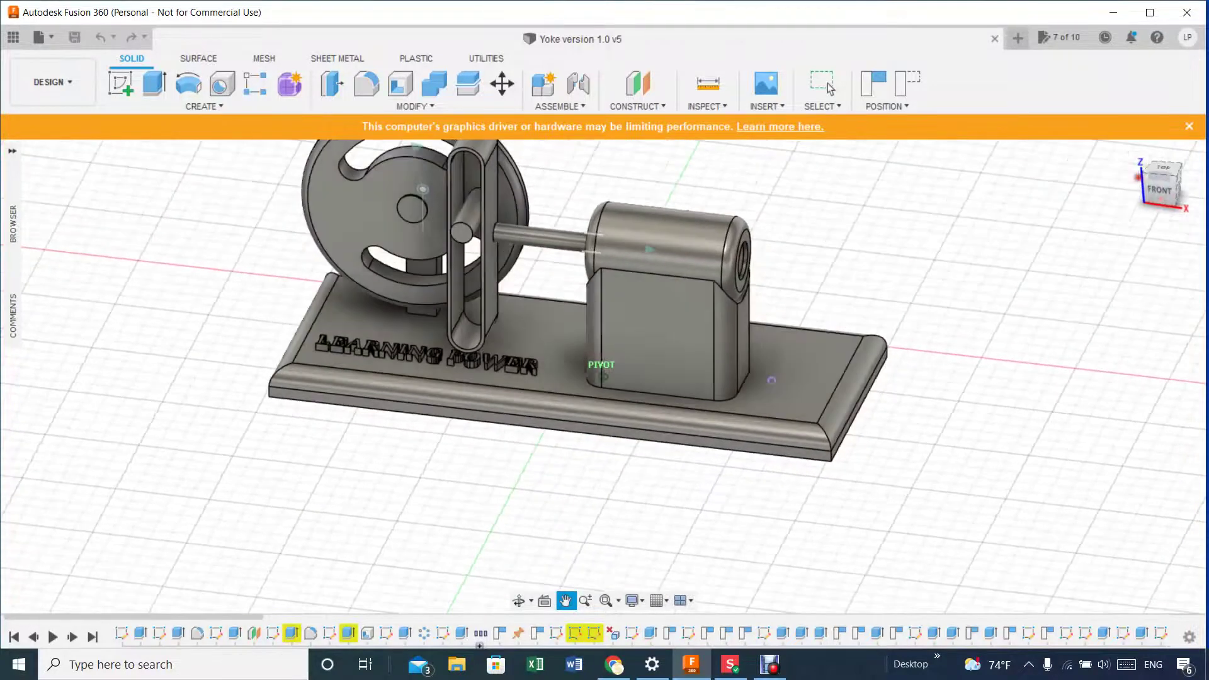
scroll(1143, 290, "down", 2)
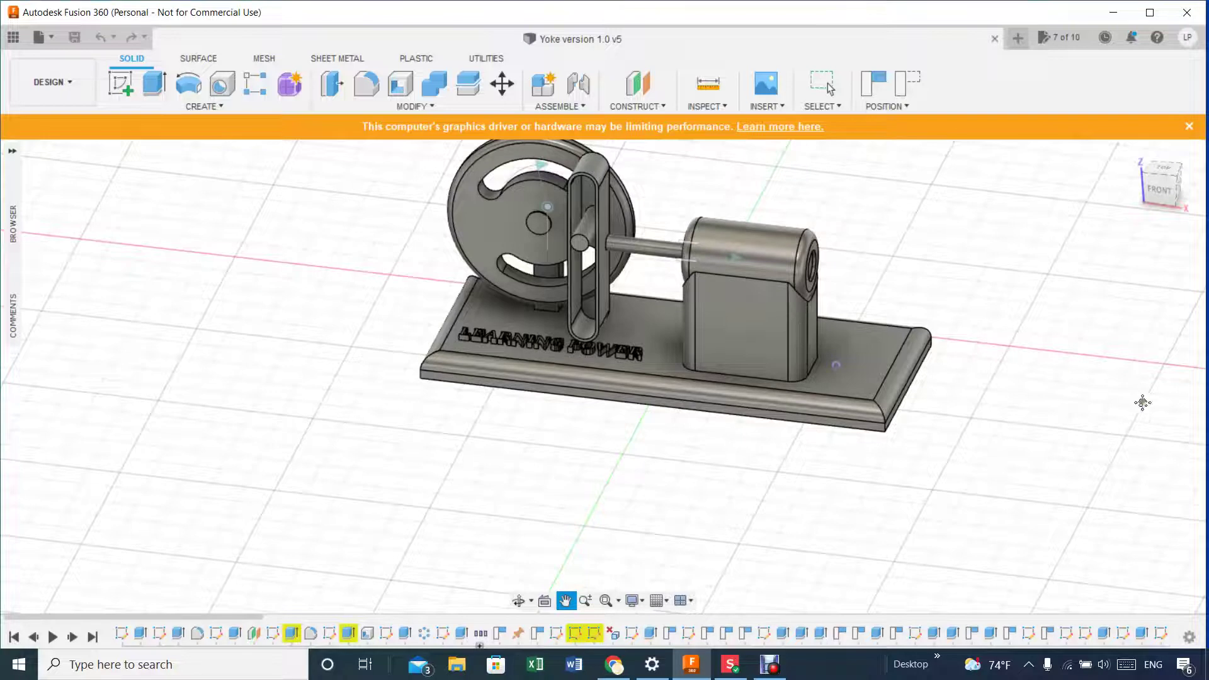
key("Escape")
left_click_drag(625, 468, 529, 555)
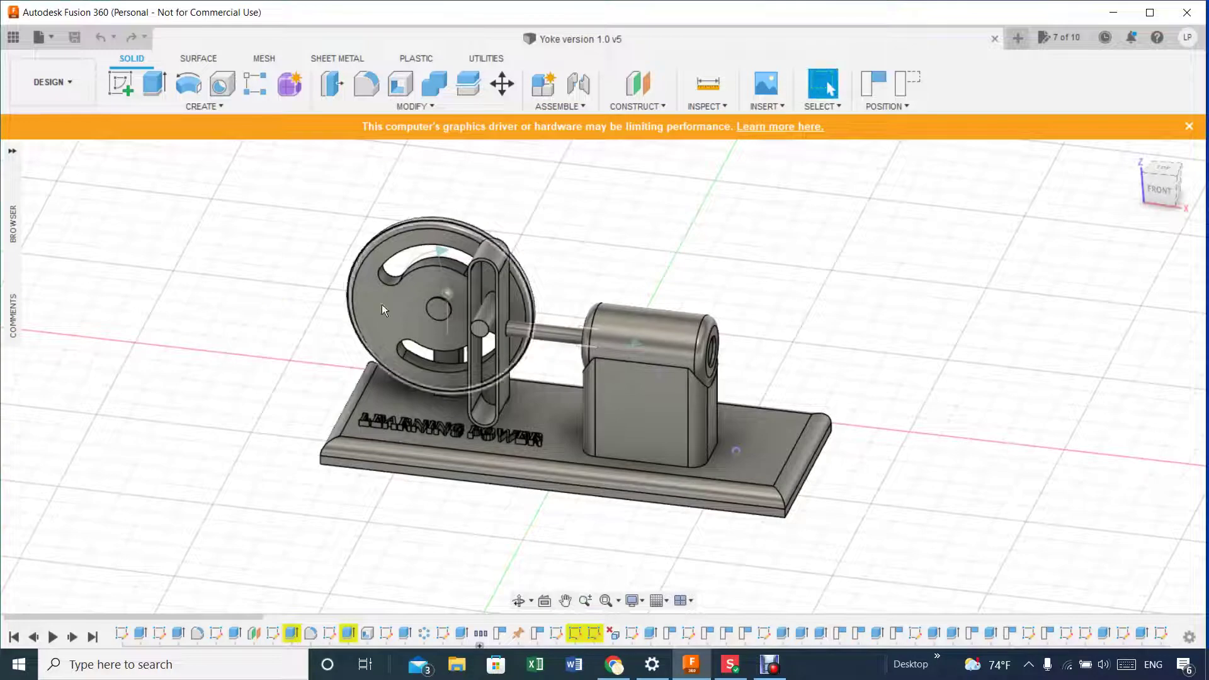
right_click(449, 293)
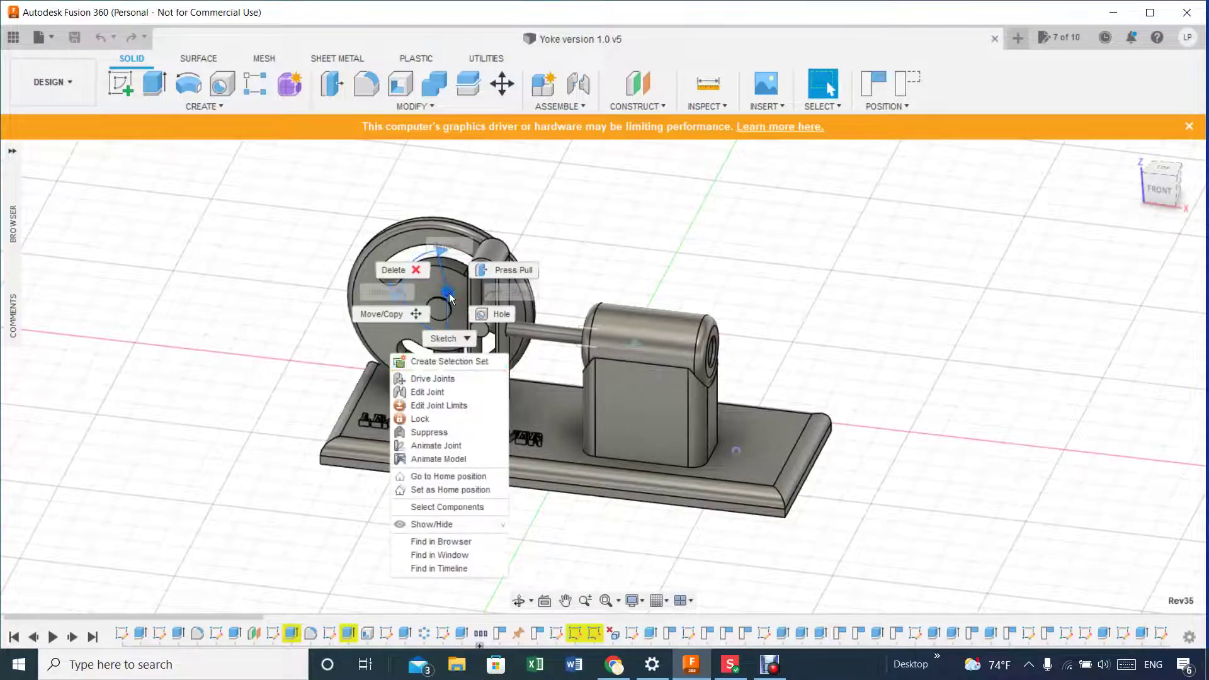
left_click(429, 464)
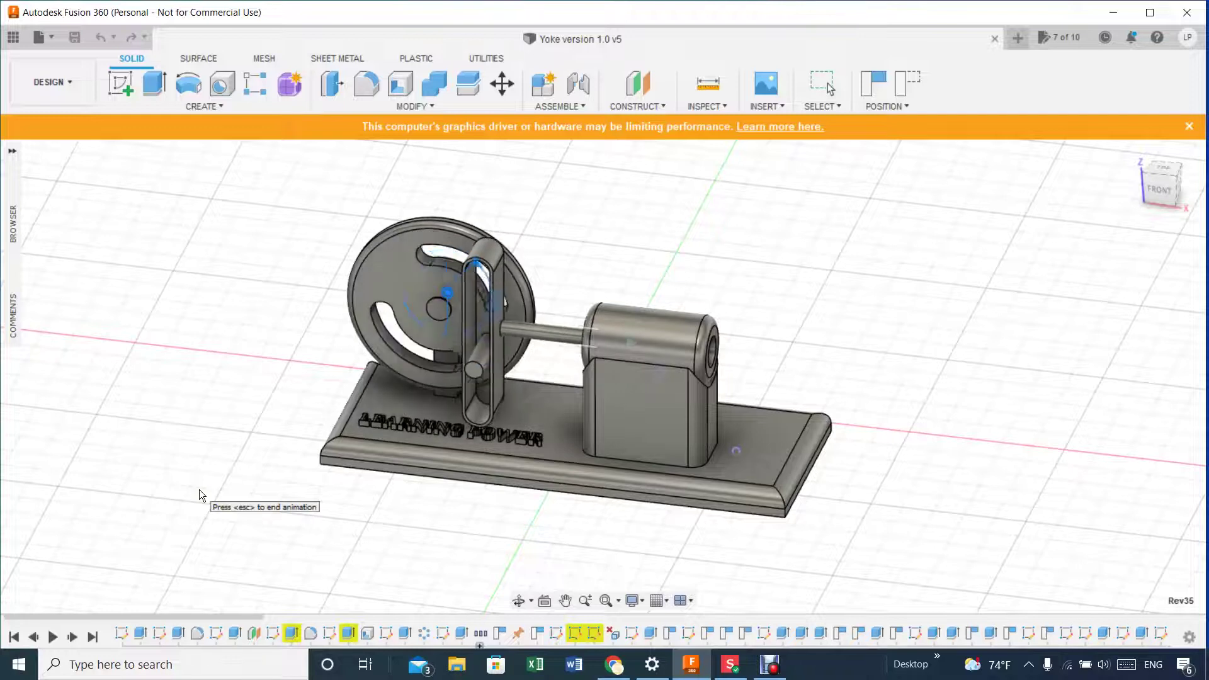
Examine the running yoke mechanism animation from several angles, and end the animation.
left_click_drag(1142, 187, 1086, 179)
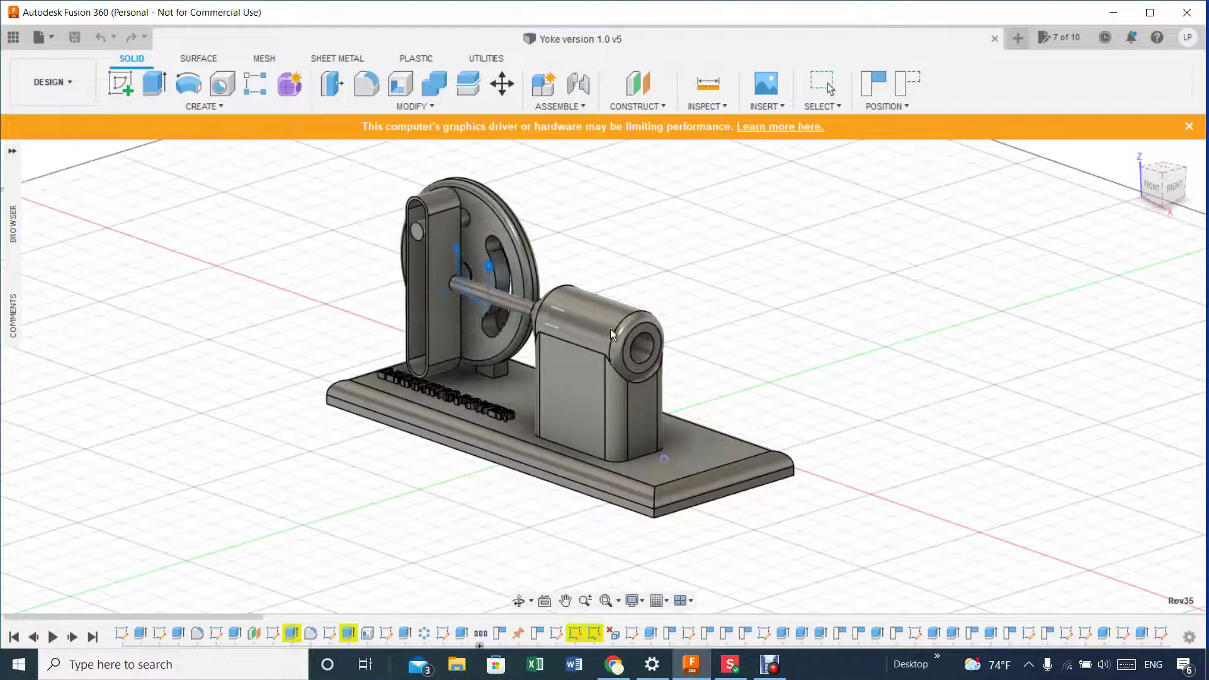
left_click_drag(1157, 194, 1179, 191)
left_click_drag(26, 190, 53, 195)
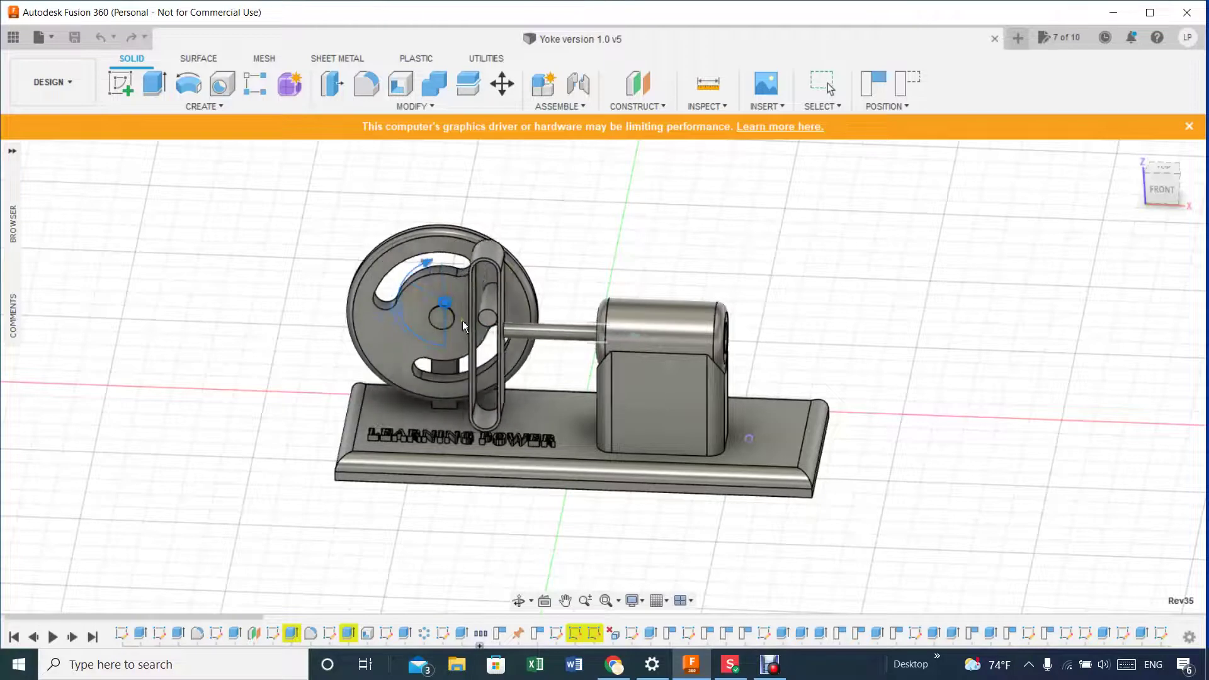
left_click(576, 103)
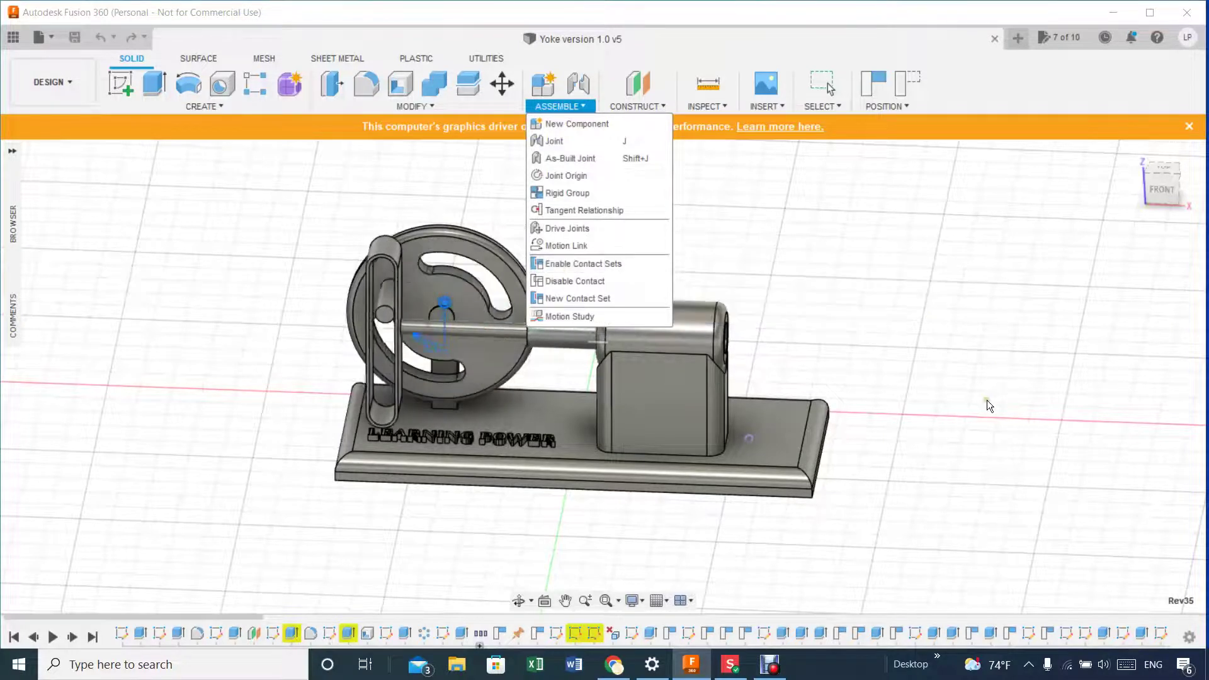
left_click(901, 327)
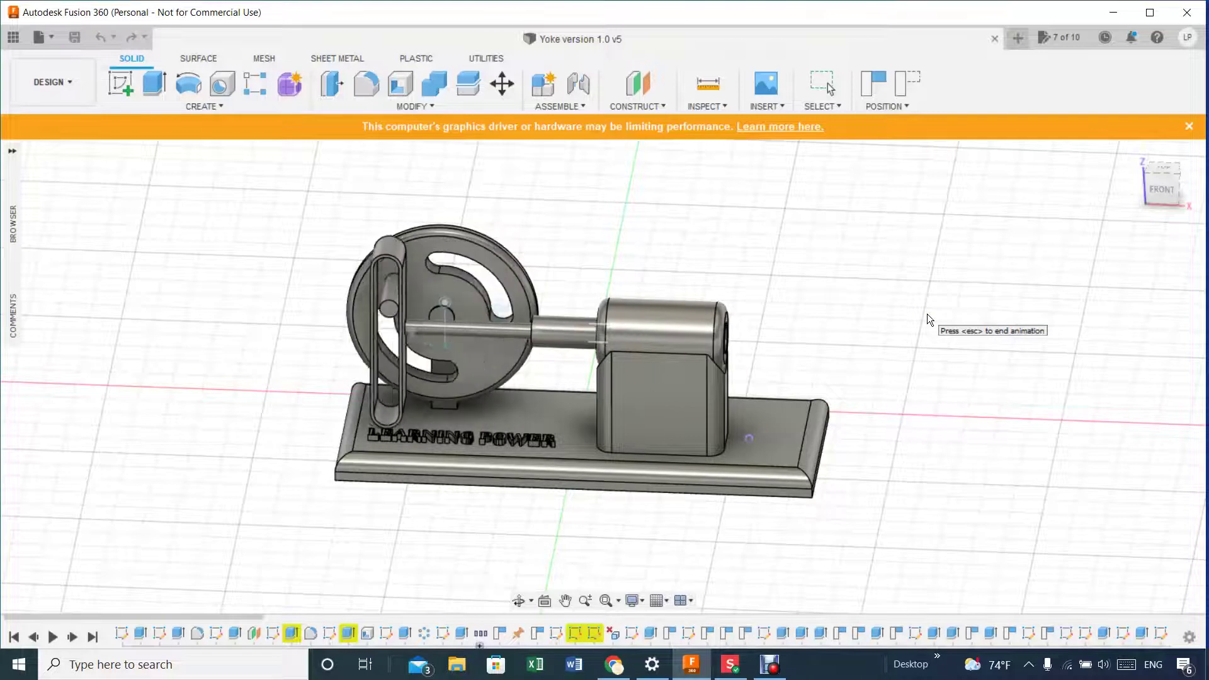
mouse_move(1161, 199)
left_mouse_down()
mouse_move(1058, 200)
mouse_move(1050, 210)
mouse_move(1151, 210)
mouse_move(1142, 200)
left_mouse_up()
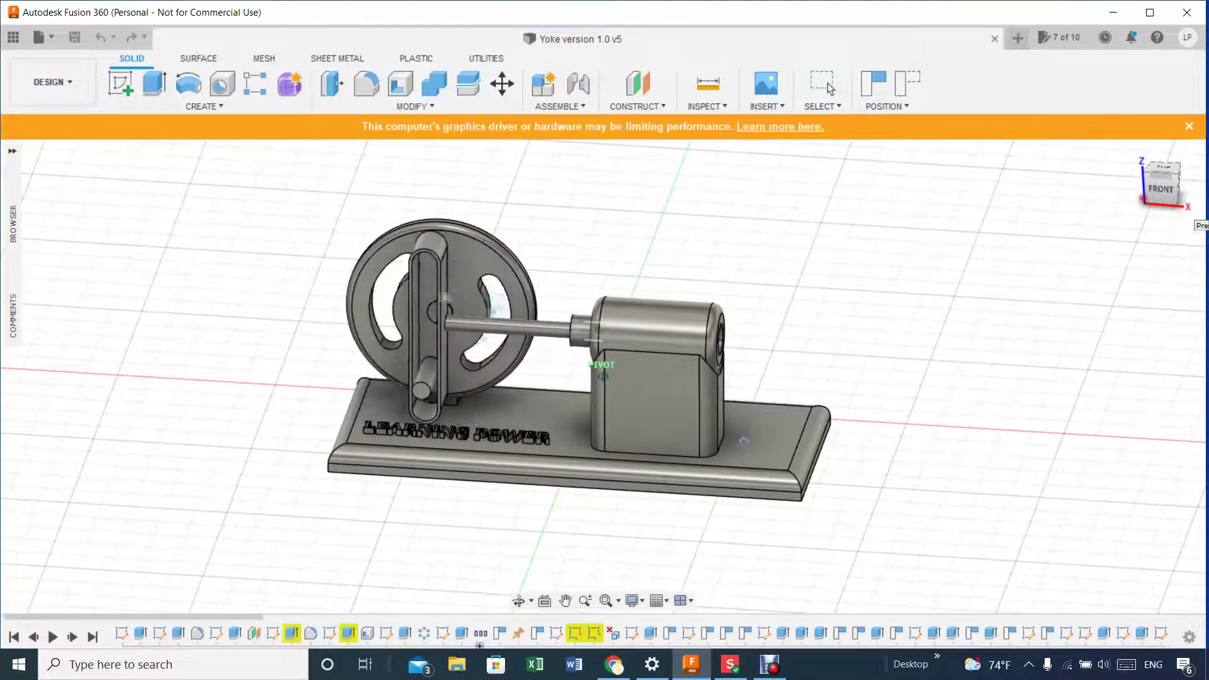
middle_click_drag(744, 440, 733, 463, "shift")
left_click_drag(1128, 206, 1136, 204)
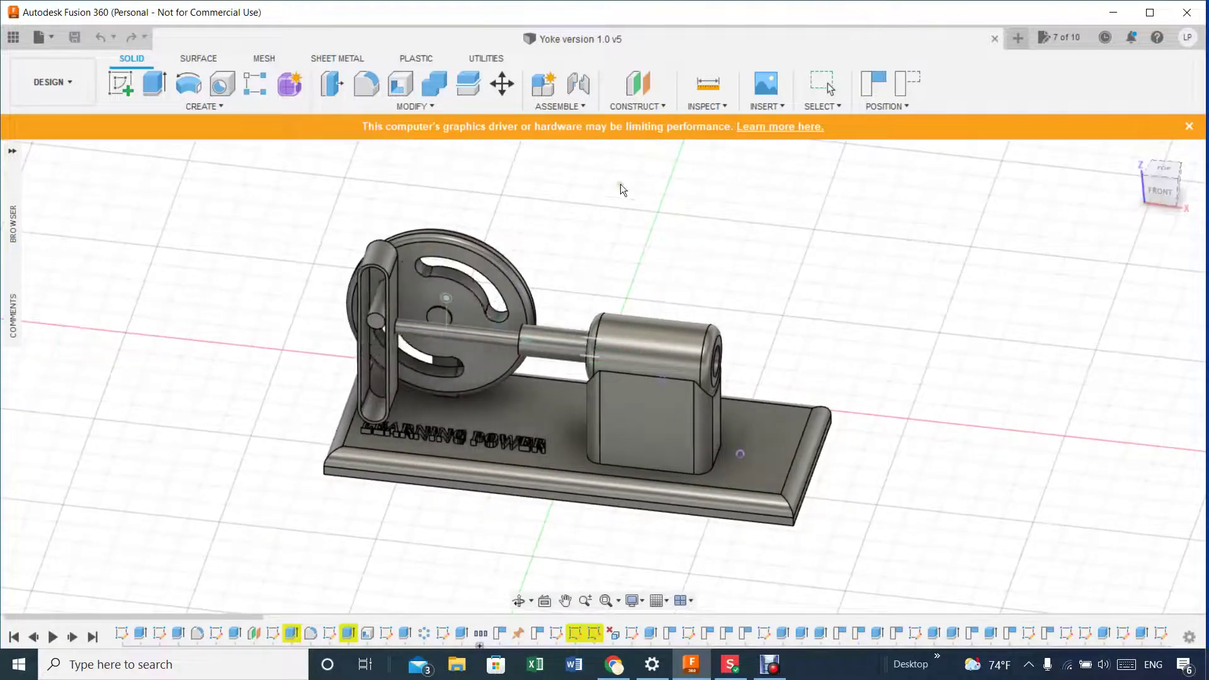
key("Escape")
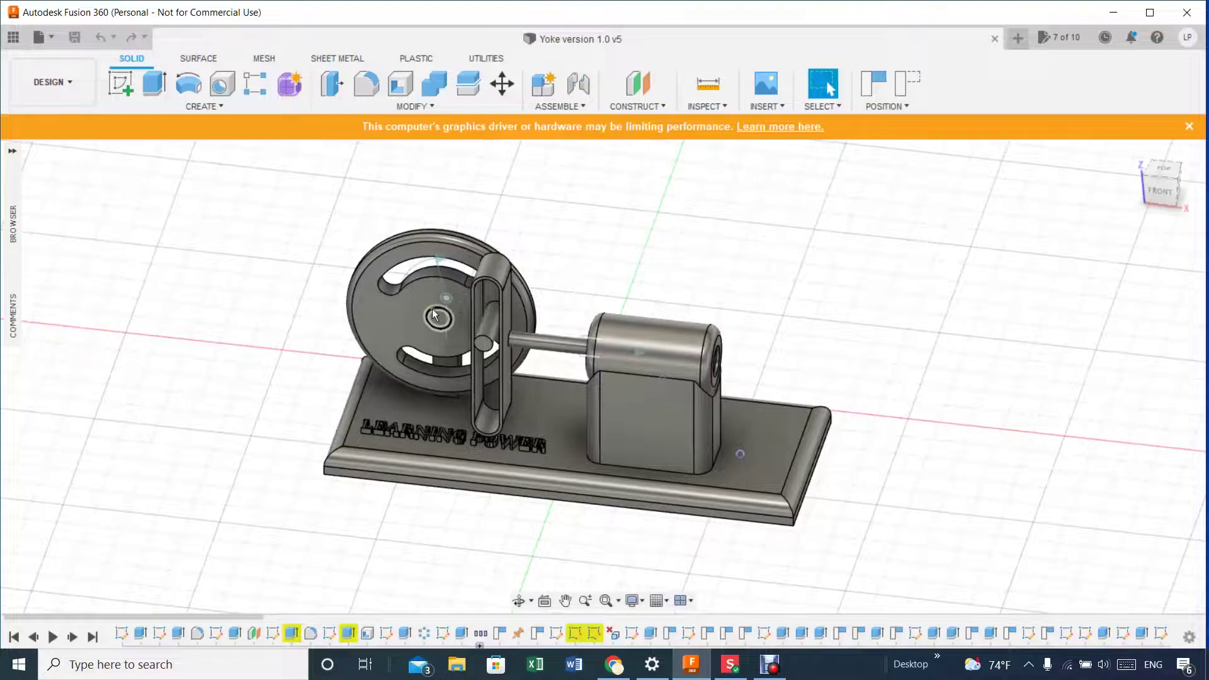
Animate the model from the slider joint between the yoke rod and its guide block, and end the animation.
right_click(636, 352)
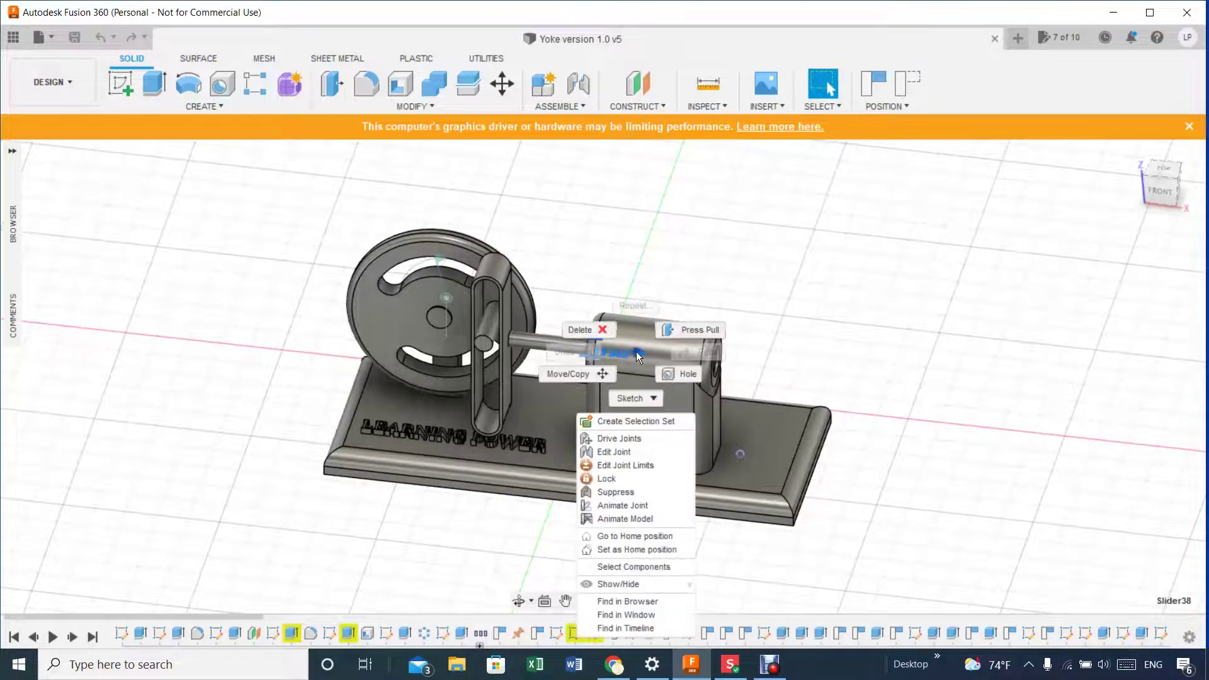
left_click(623, 518)
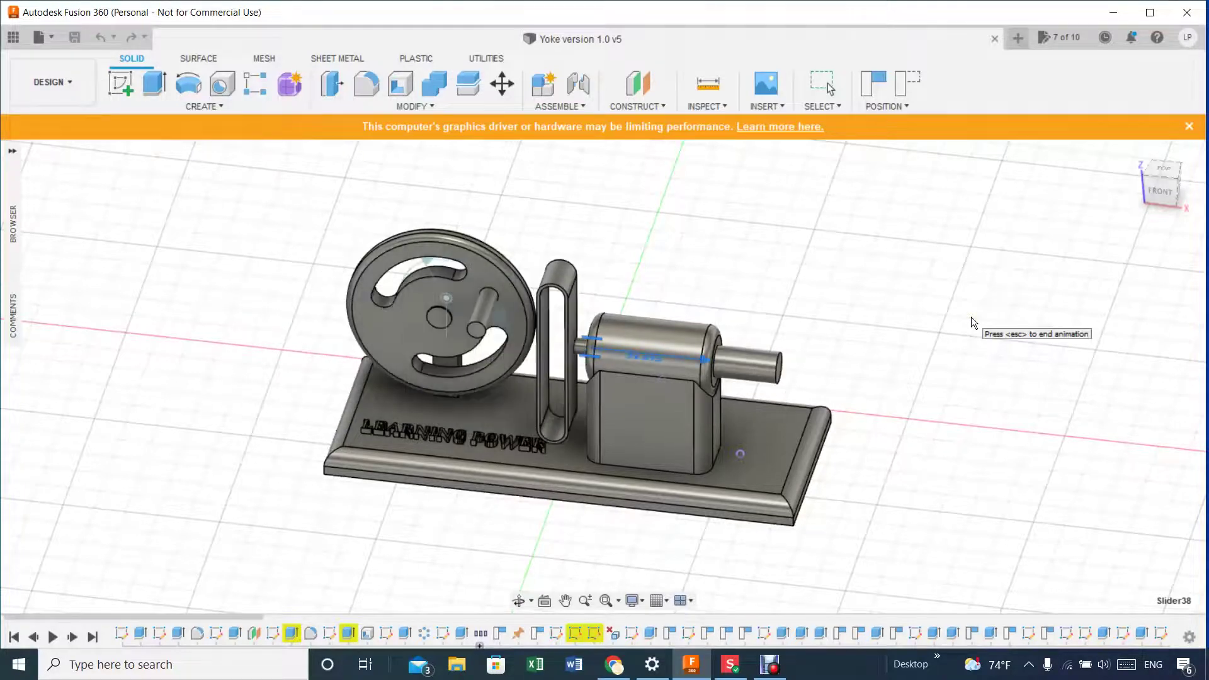
key("Escape")
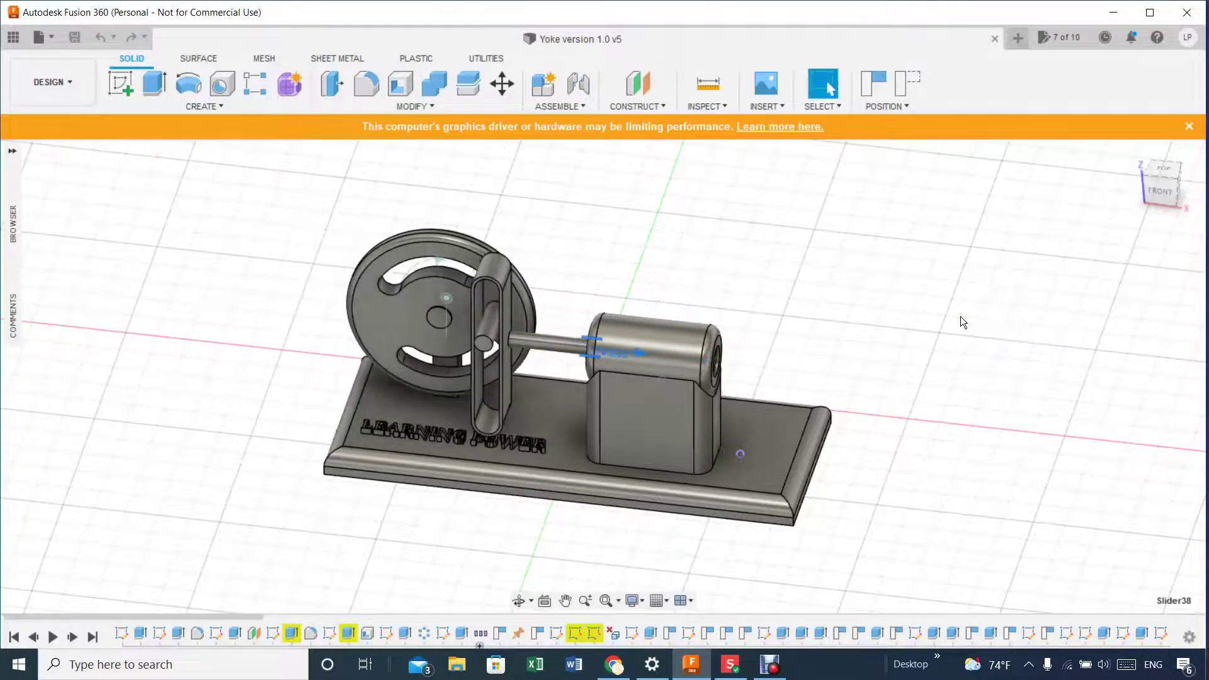
Shift the yoke rod by hand, and run the model animation from the slider joint once more before stopping it.
left_click_drag(560, 341, 669, 401)
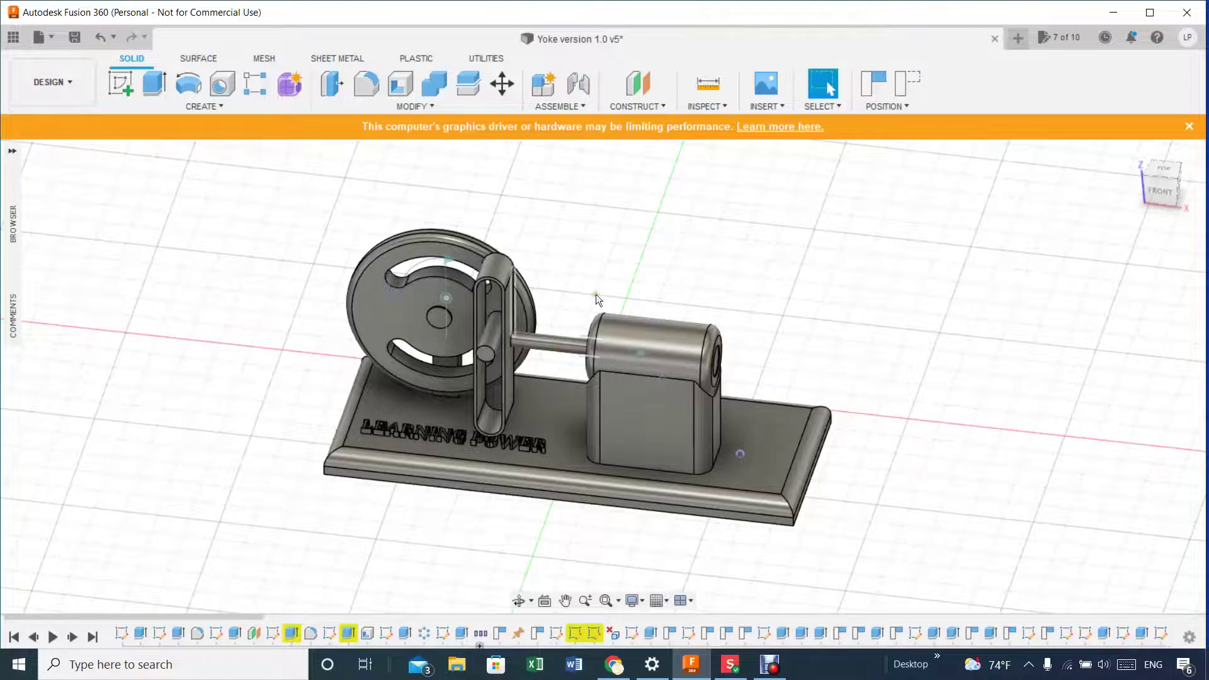
right_click(637, 354)
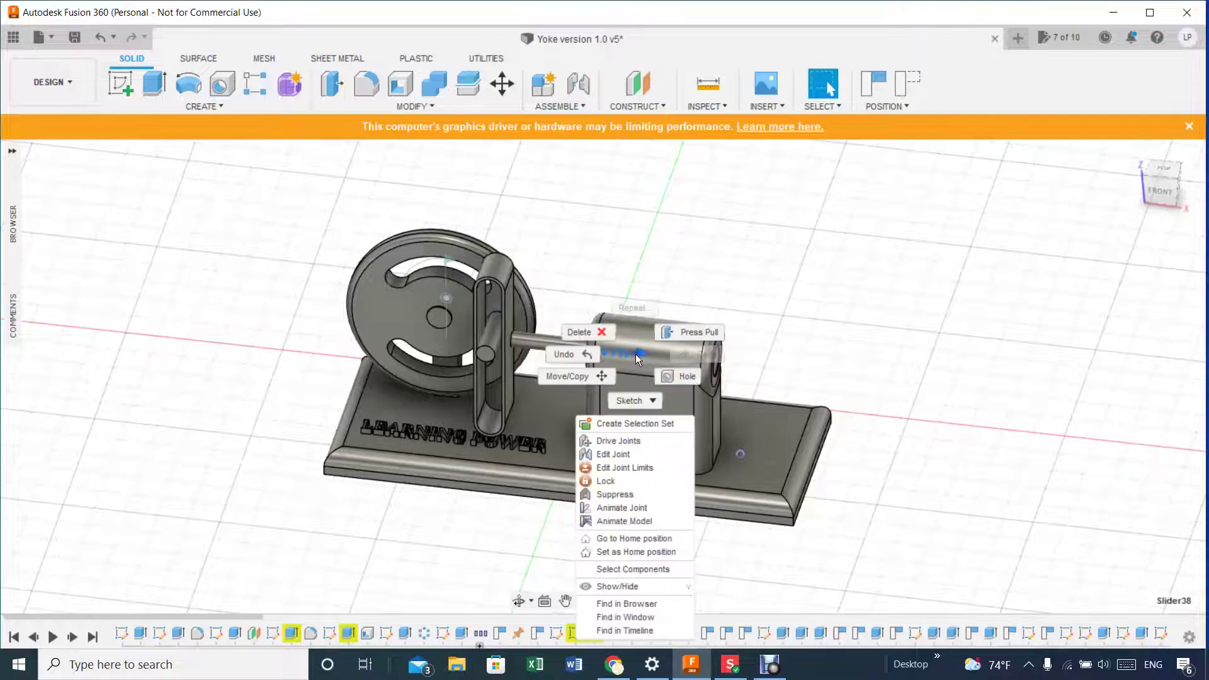
left_click(640, 525)
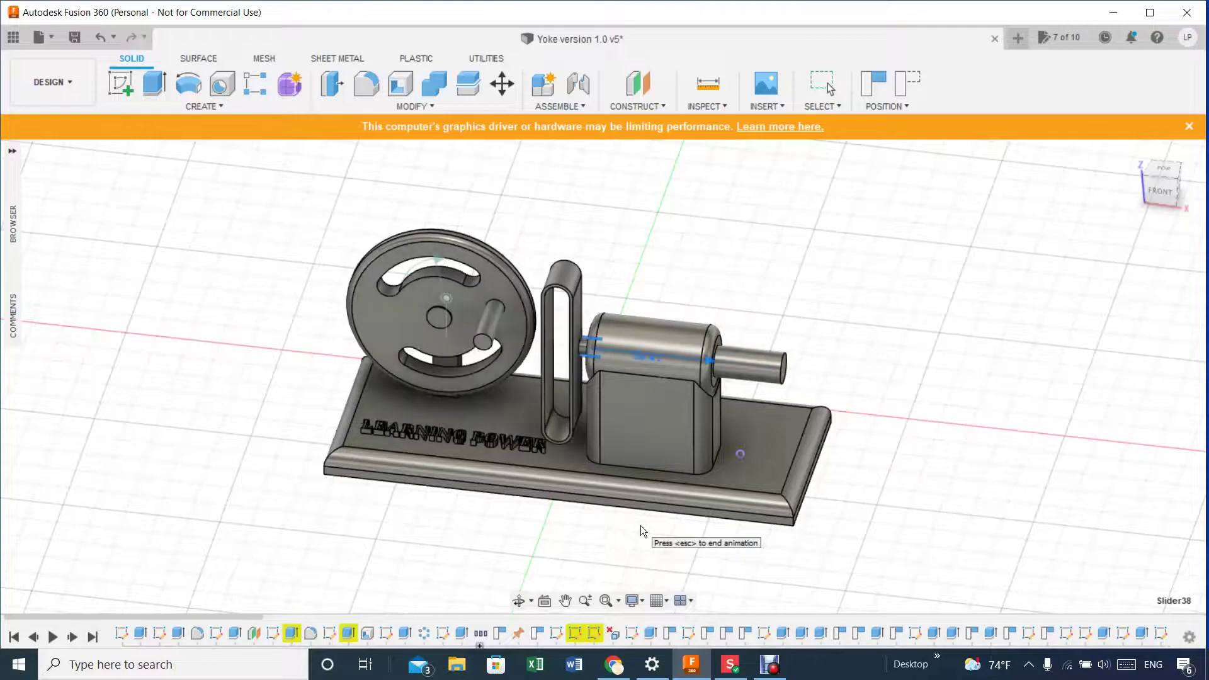
key("Escape")
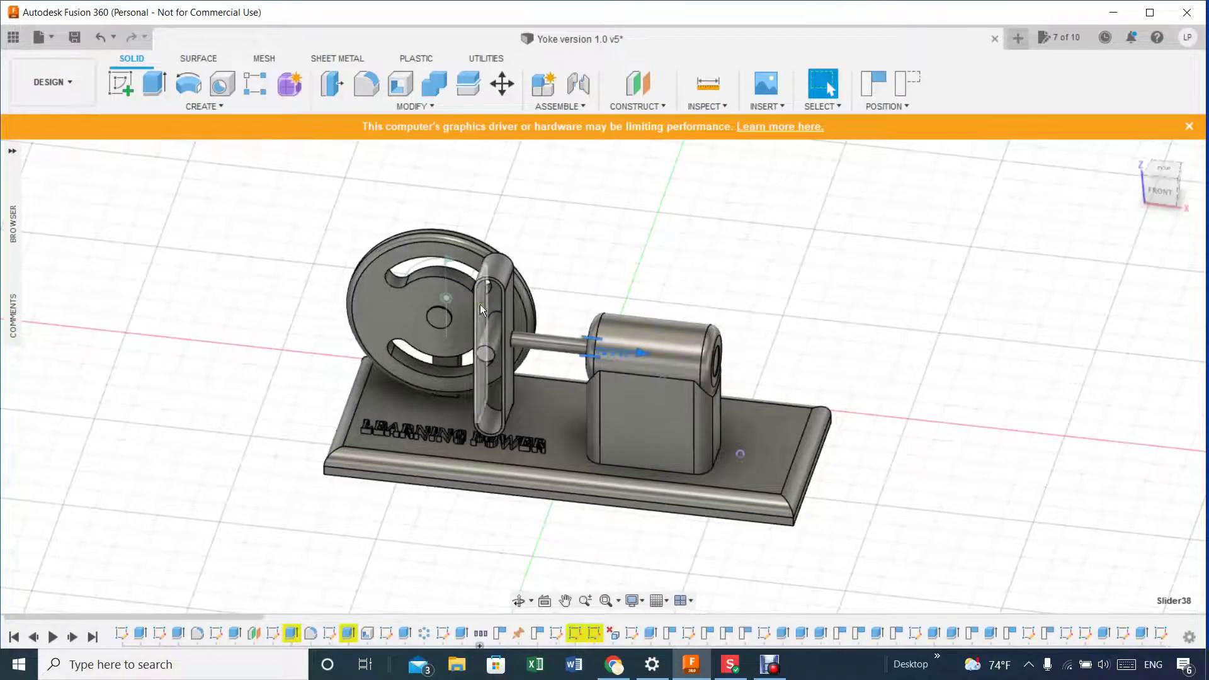
Test the linked motion by turning the flywheel and sliding the yoke rod by hand, checking it from different sides.
left_click_drag(432, 245, 753, 385)
left_click_drag(595, 351, 317, 327)
left_click_drag(513, 336, 621, 370)
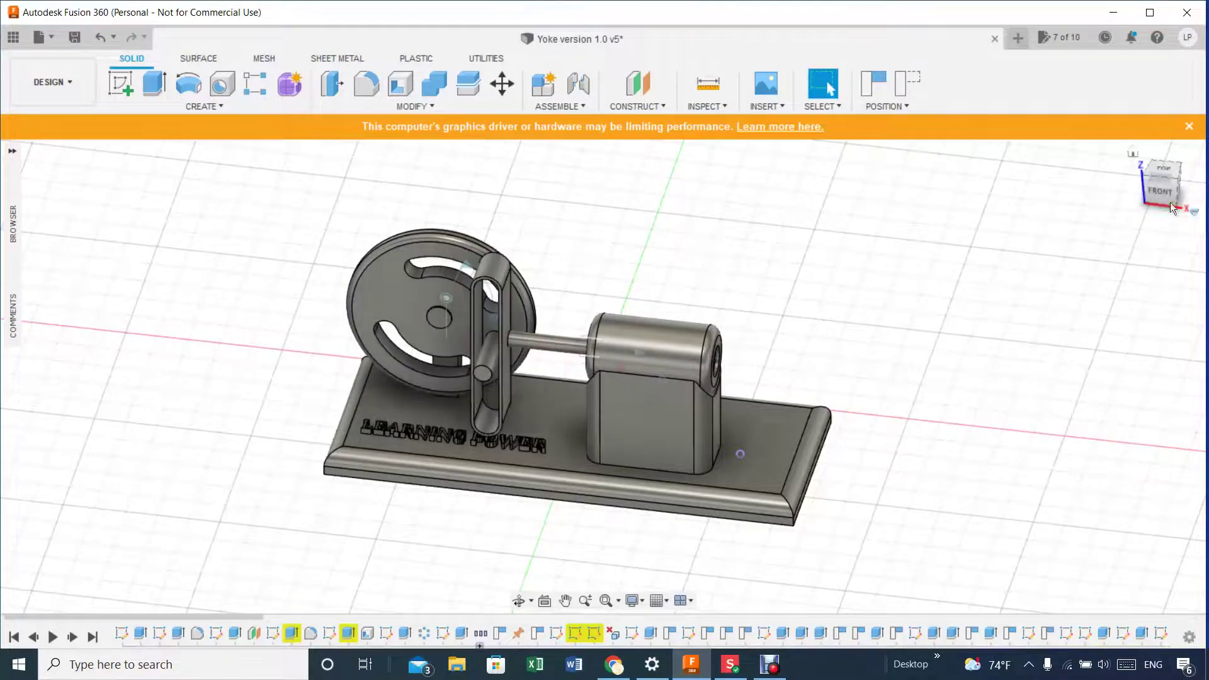
left_click_drag(1156, 189, 992, 197)
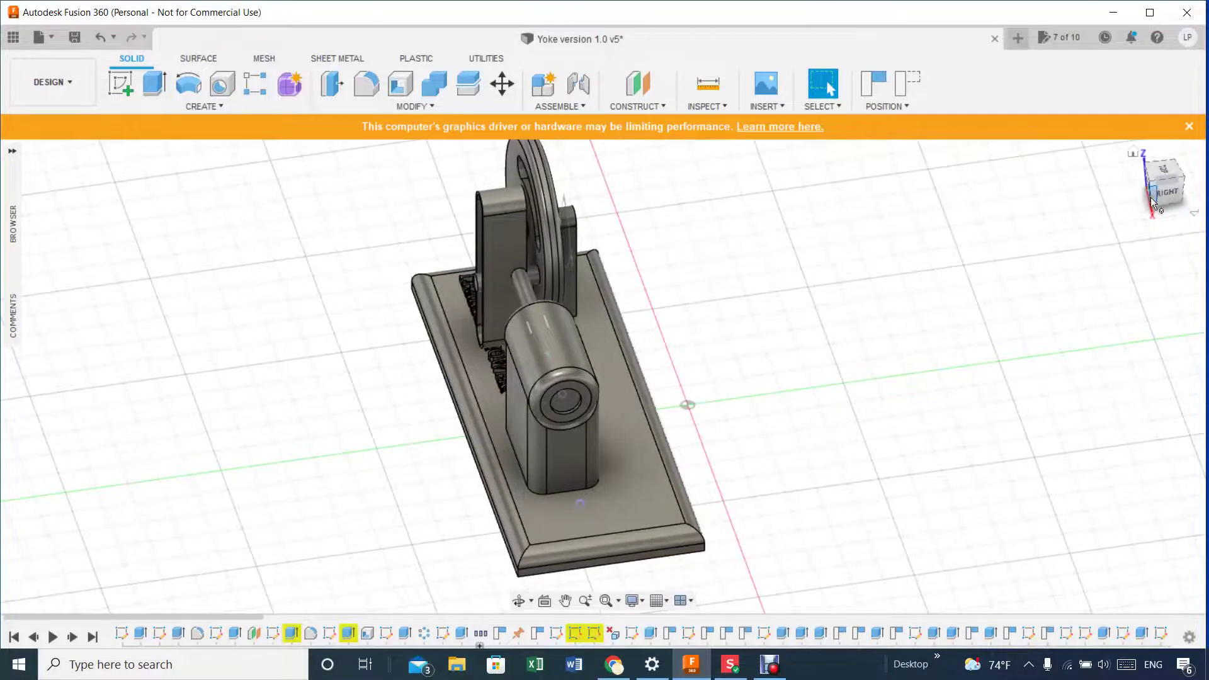
left_click_drag(1167, 192, 1194, 184)
mouse_move(27, 181)
left_mouse_down()
mouse_move(85, 180)
mouse_move(62, 248)
mouse_move(78, 196)
mouse_move(100, 181)
mouse_move(69, 176)
mouse_move(9, 197)
mouse_move(108, 173)
mouse_move(84, 186)
mouse_move(101, 186)
left_mouse_up()
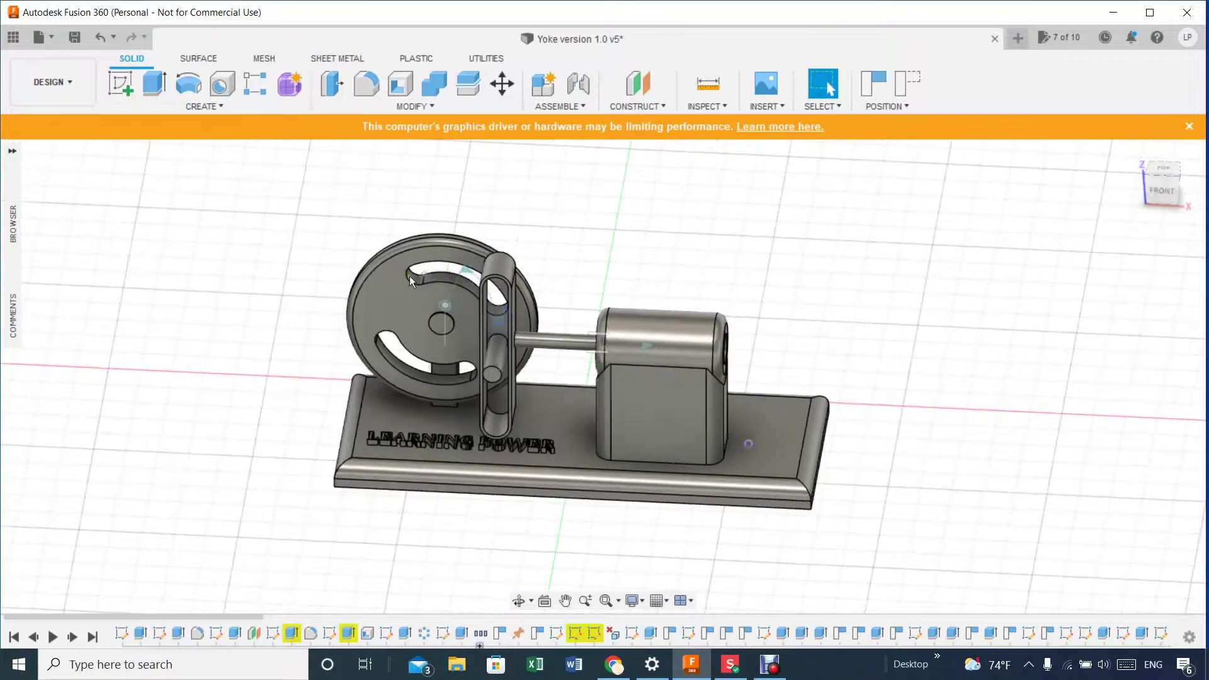
left_click_drag(432, 254, 463, 329)
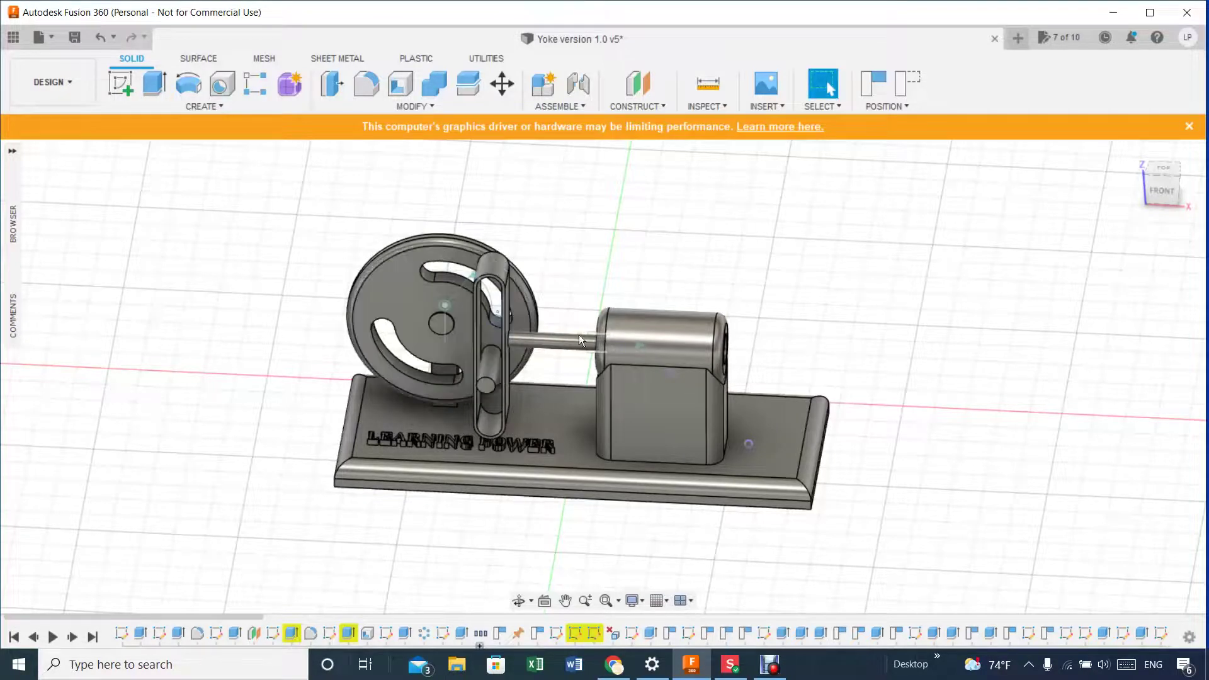
left_click_drag(388, 281, 445, 303)
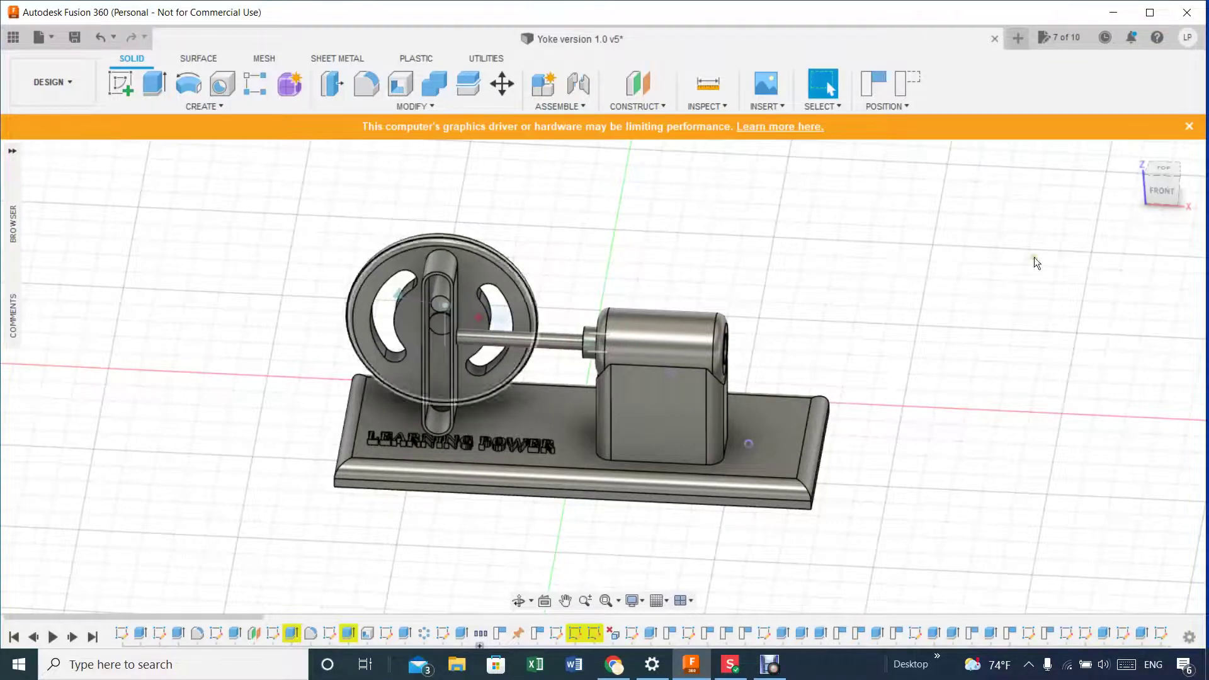
Delete the flywheel's revolute joint and the yoke rod's slider joint, including their referenced features.
mouse_move(1162, 191)
left_mouse_down()
mouse_move(1061, 203)
mouse_move(1113, 178)
mouse_move(1143, 187)
left_mouse_up()
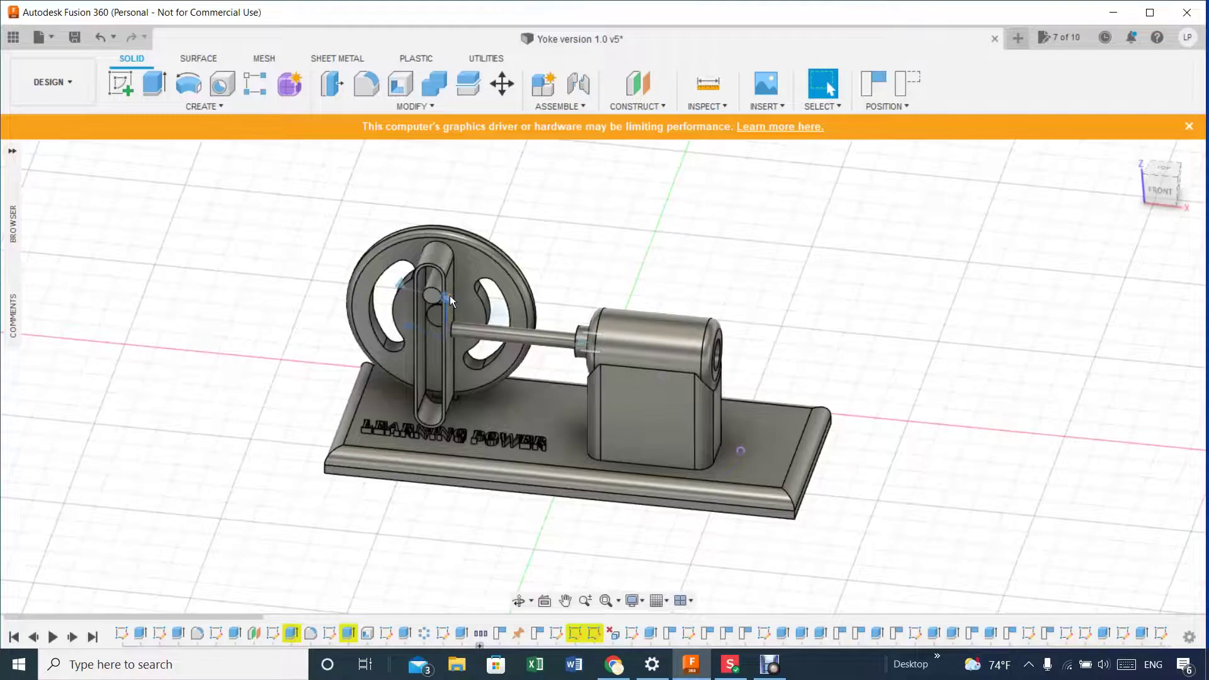
key("Delete")
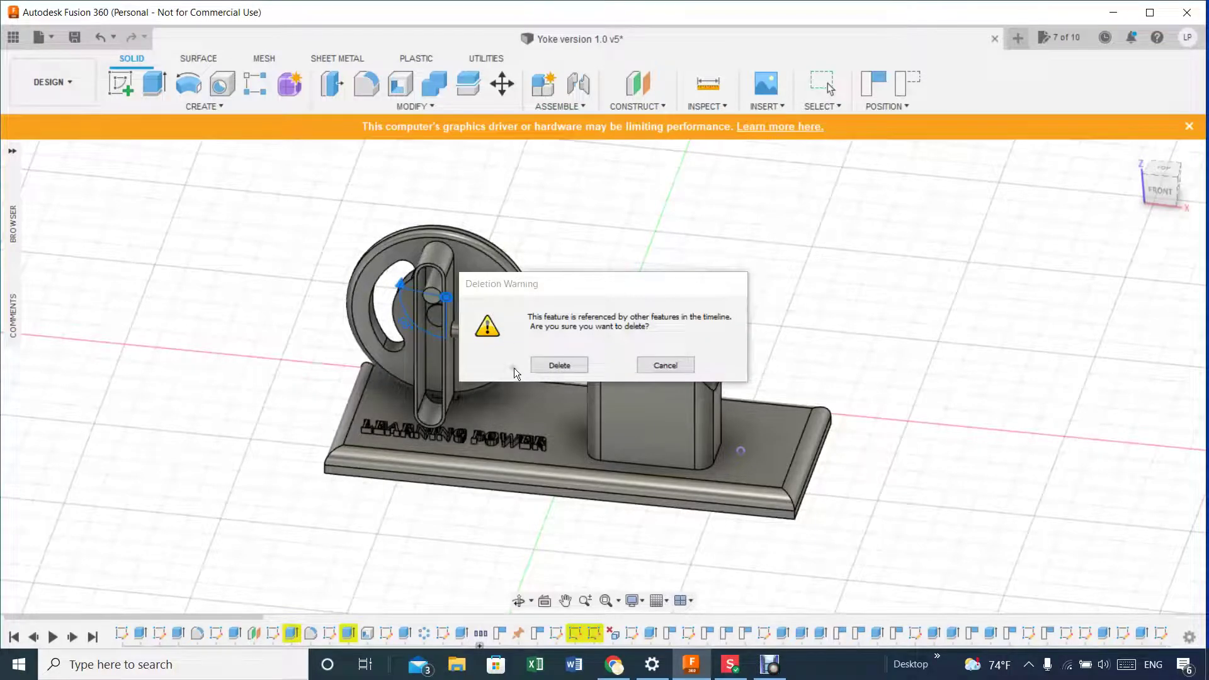
left_click(567, 366)
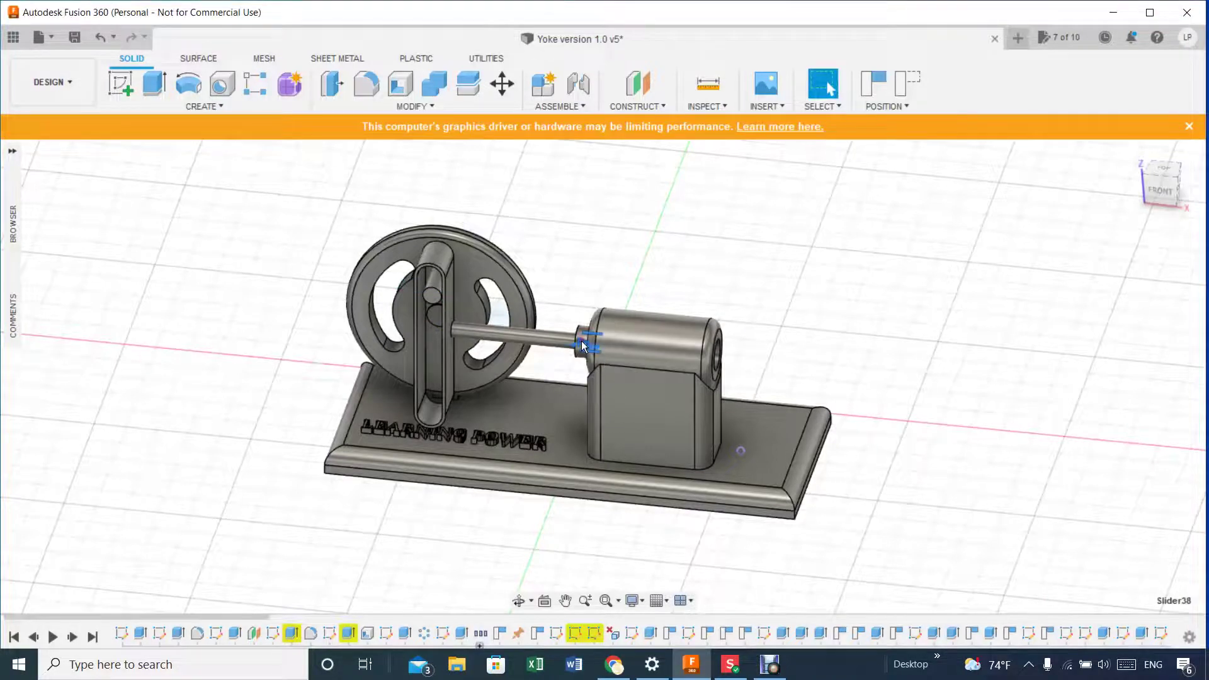
key("Delete")
left_click(560, 365)
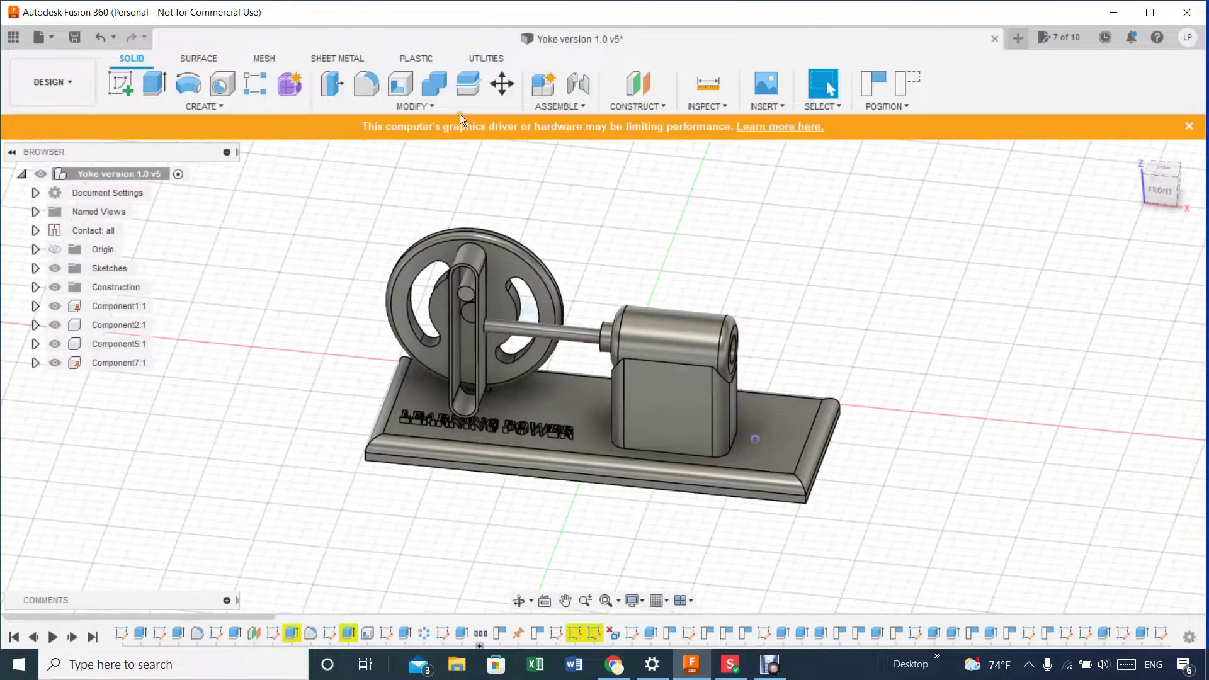
Disable contact for the assembly, and move the flywheel and the yoke rod off the base to opposite sides.
left_click(557, 107)
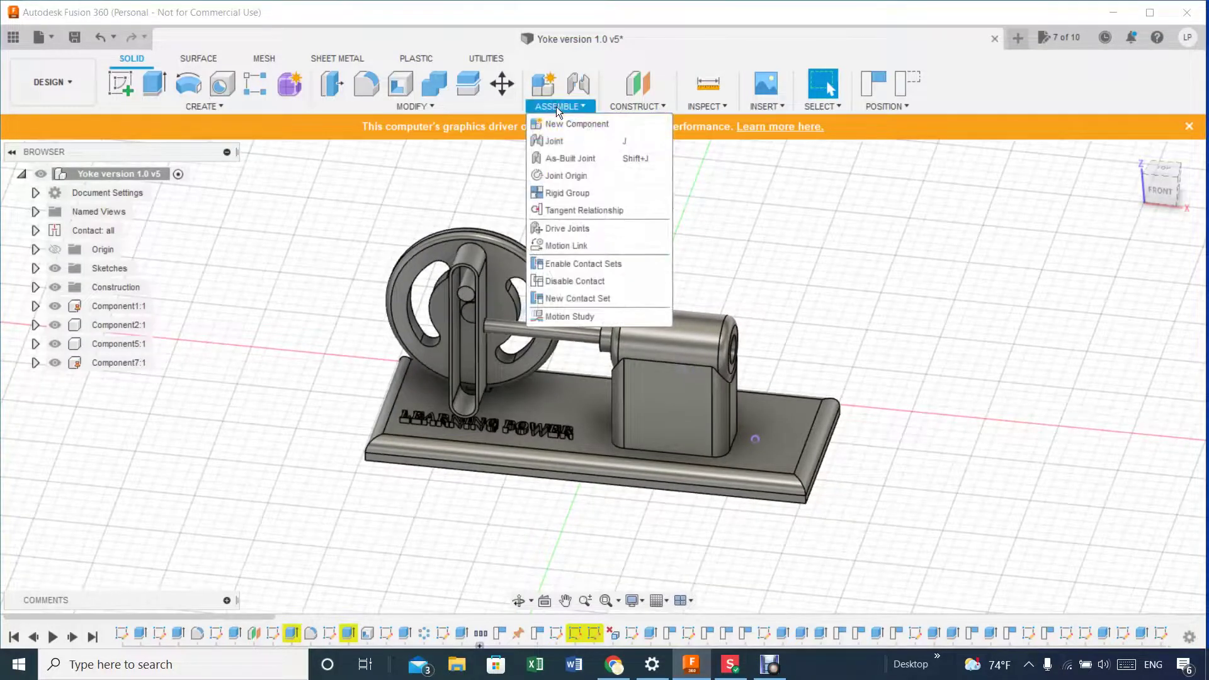
left_click(557, 288)
left_click_drag(509, 284, 338, 237)
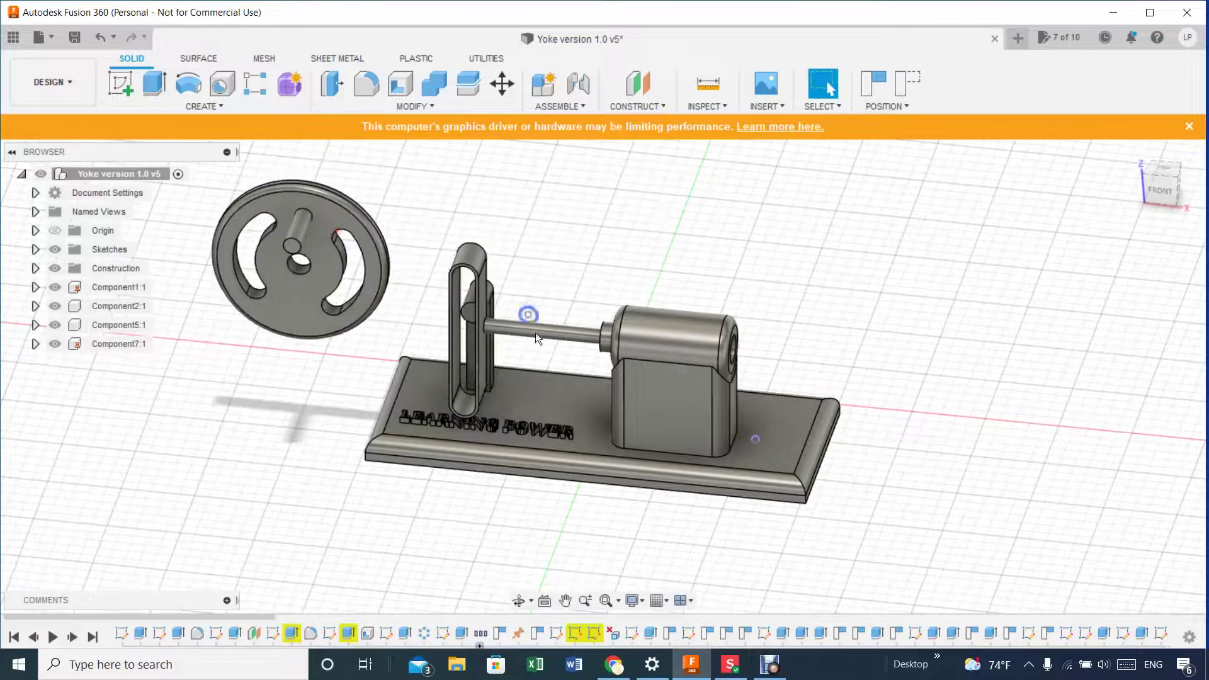
left_click_drag(487, 283, 447, 254)
left_click(718, 283)
left_click_drag(564, 338, 962, 255)
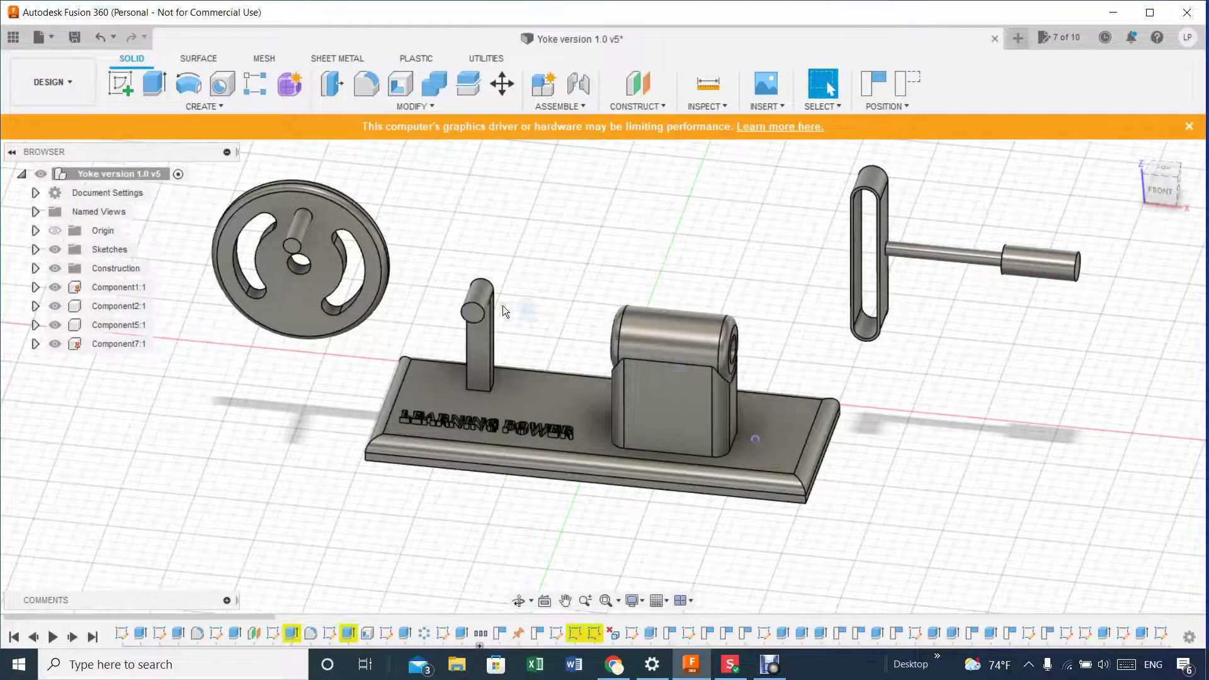
mouse_move(329, 227)
left_mouse_down()
mouse_move(341, 271)
mouse_move(350, 233)
left_mouse_up()
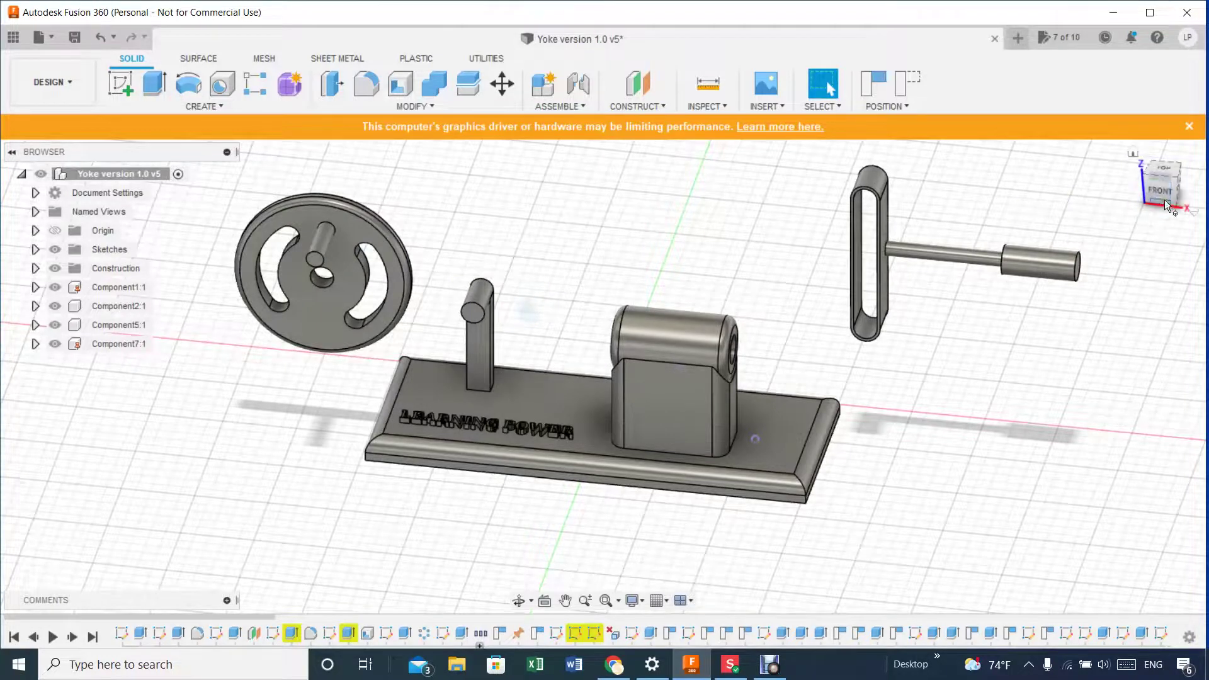
mouse_move(1160, 192)
left_mouse_down()
mouse_move(1028, 232)
mouse_move(1084, 253)
mouse_move(1157, 178)
left_mouse_up()
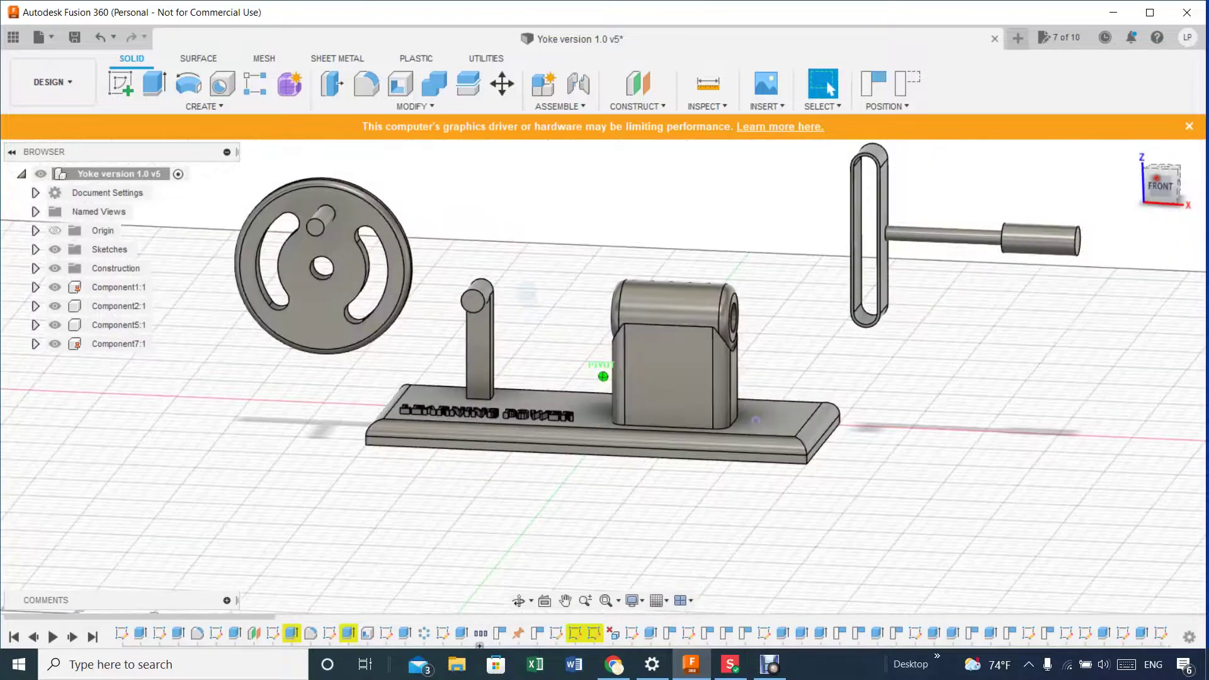
Examine the separated parts from above, highlighting the yoke rod, the rod housing and the base components in turn.
middle_click_drag(756, 419, 606, 290, "shift")
middle_click_drag(759, 476, 770, 415, "shift")
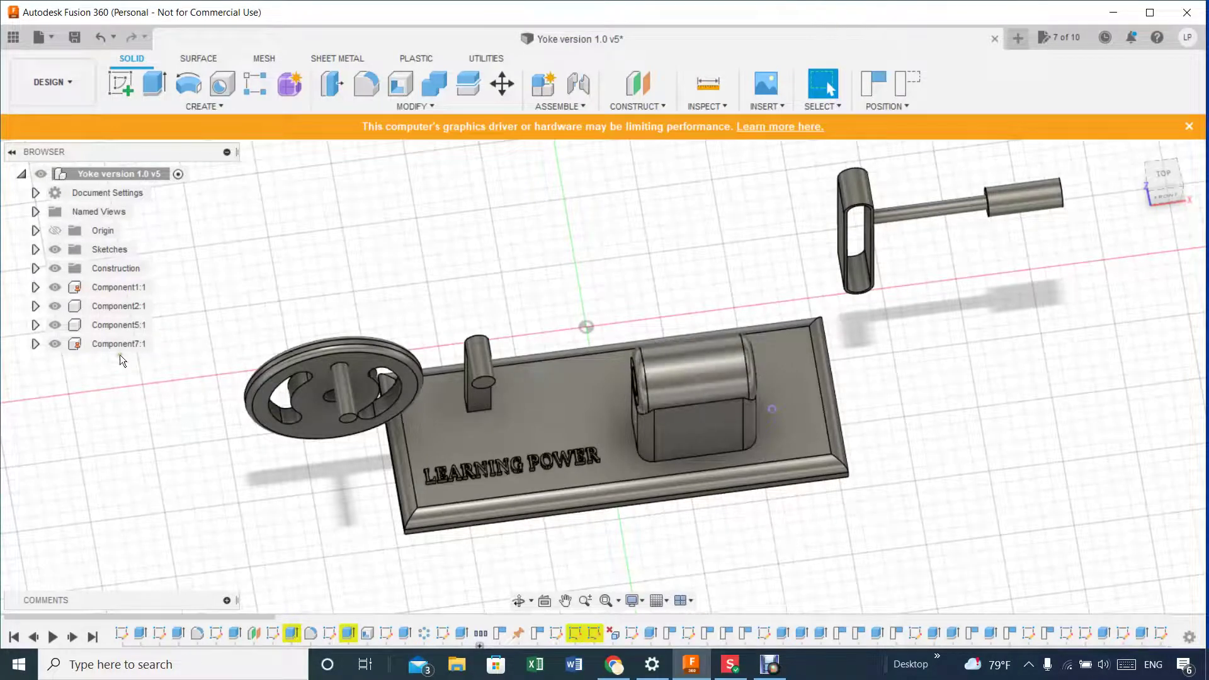
left_click(121, 324)
left_click(115, 344)
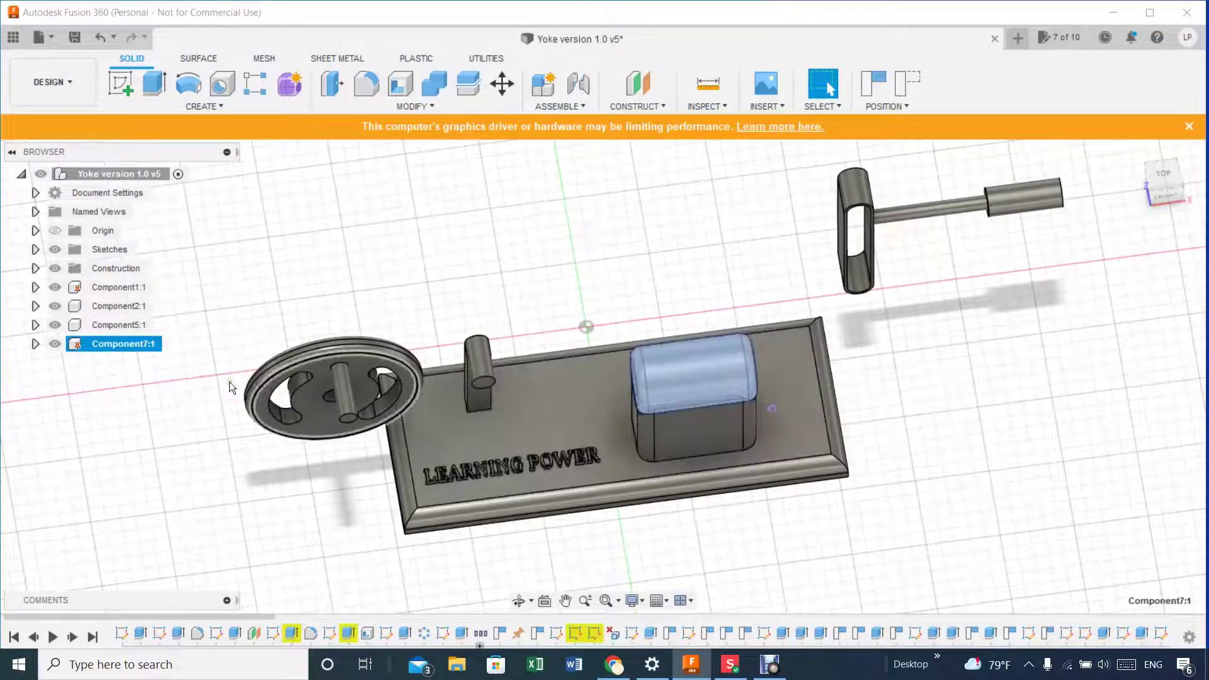
left_click(99, 291)
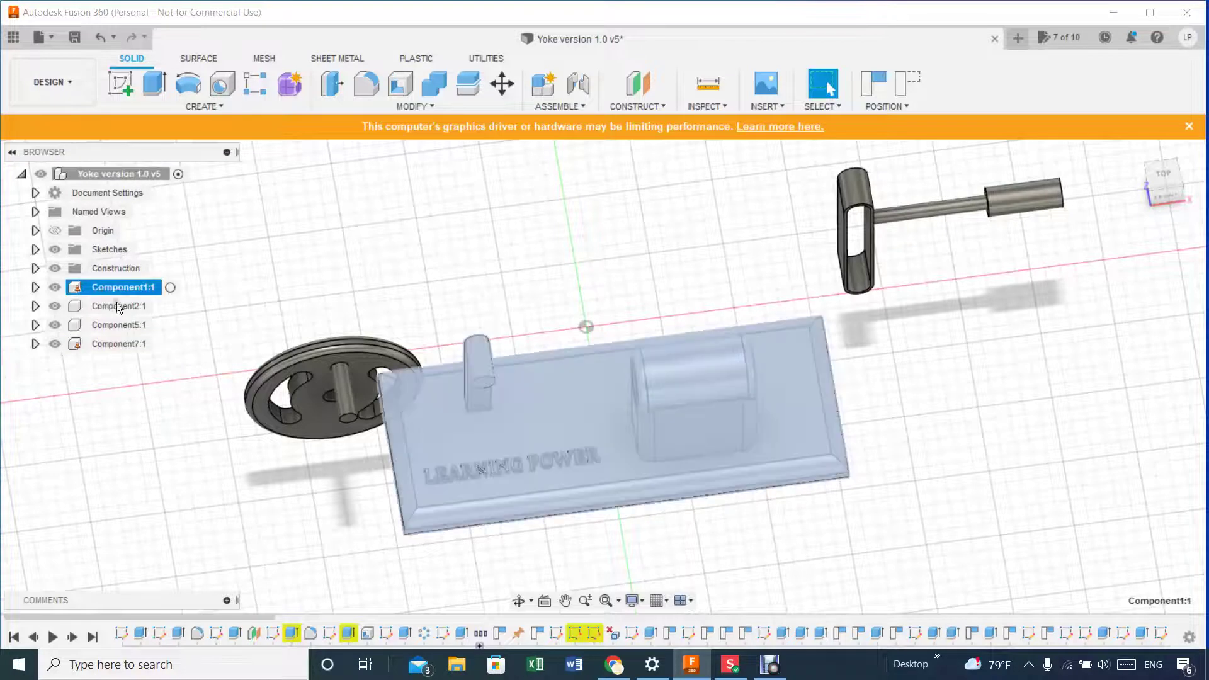
left_click(483, 291)
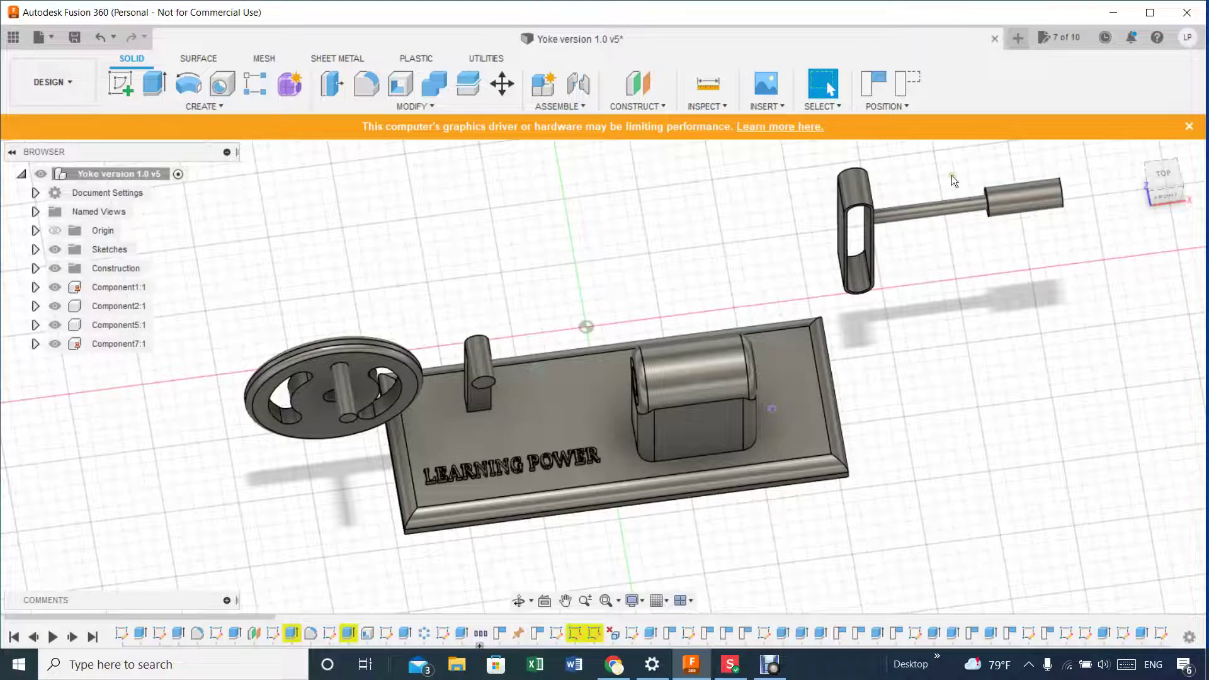
Join the yoke rod's thick cylinder to the housing bore with a slider joint, and slide the rod along the bore.
left_click(1018, 206)
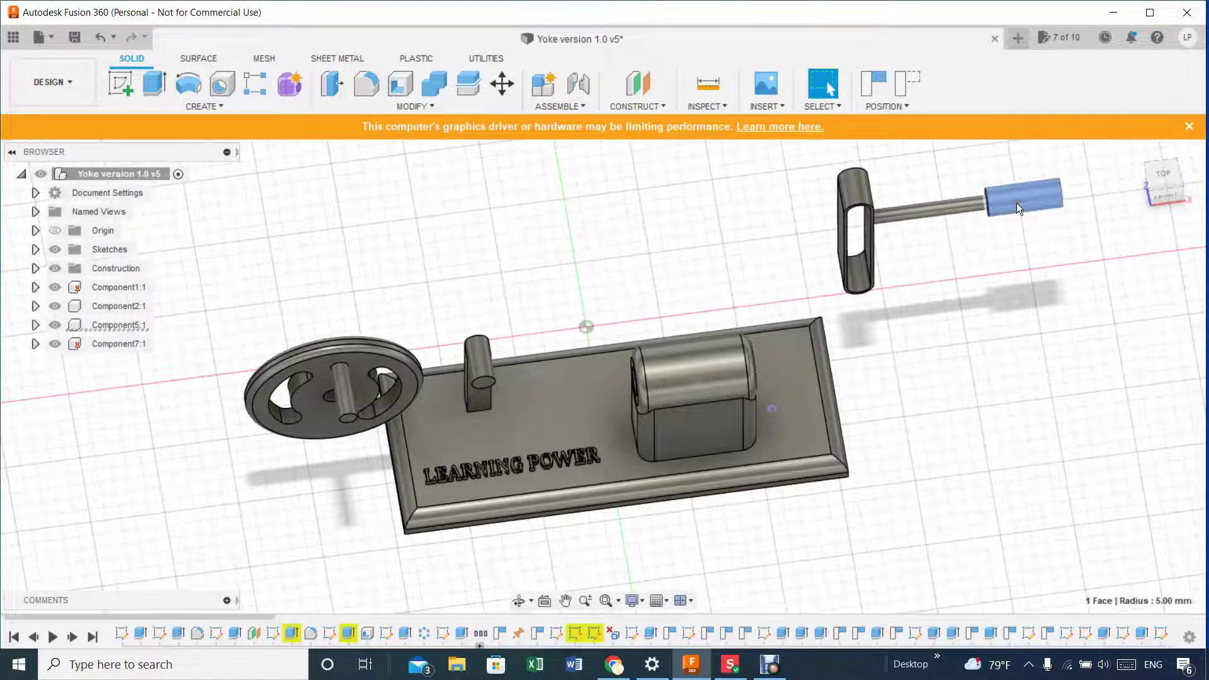
left_click_drag(1158, 183, 1169, 179)
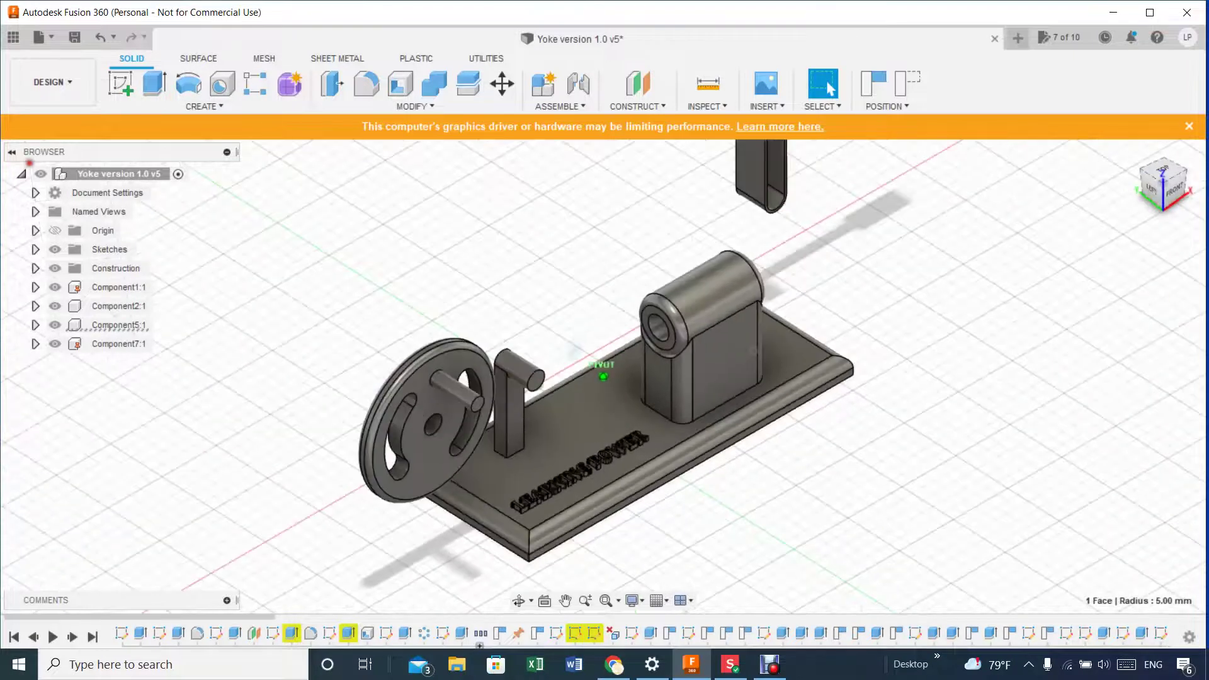
left_click(658, 327)
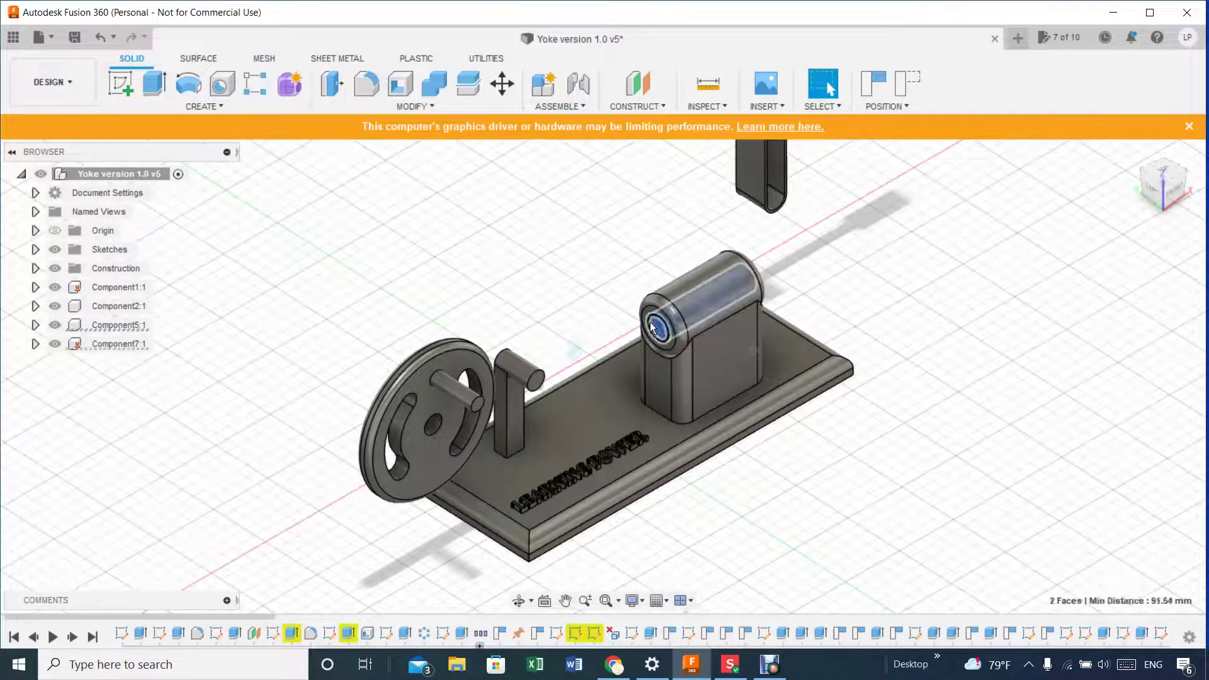
left_click(578, 109)
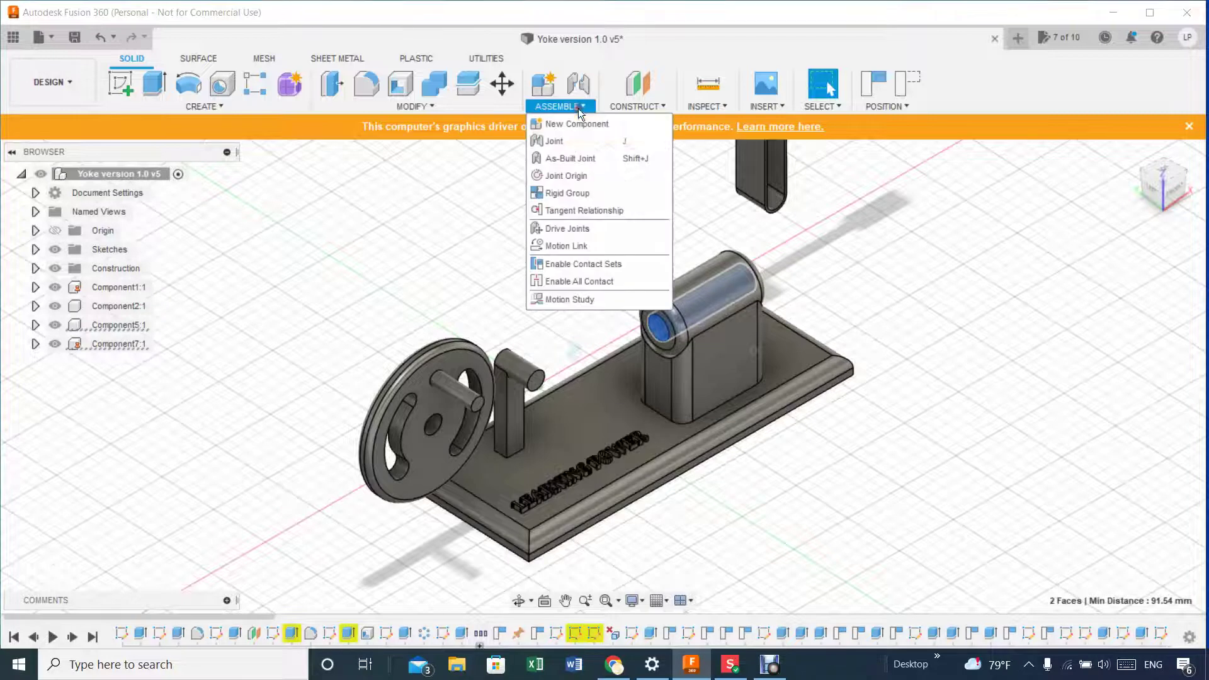
left_click(569, 141)
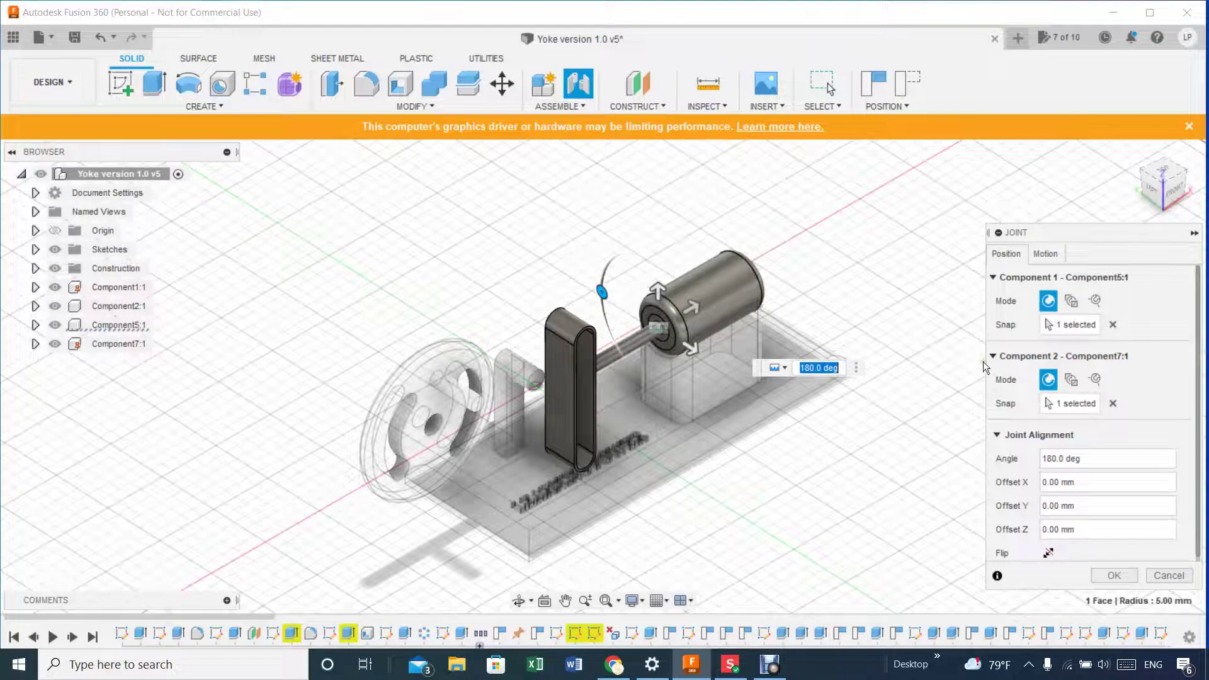
left_click(1045, 255)
left_click(1095, 279)
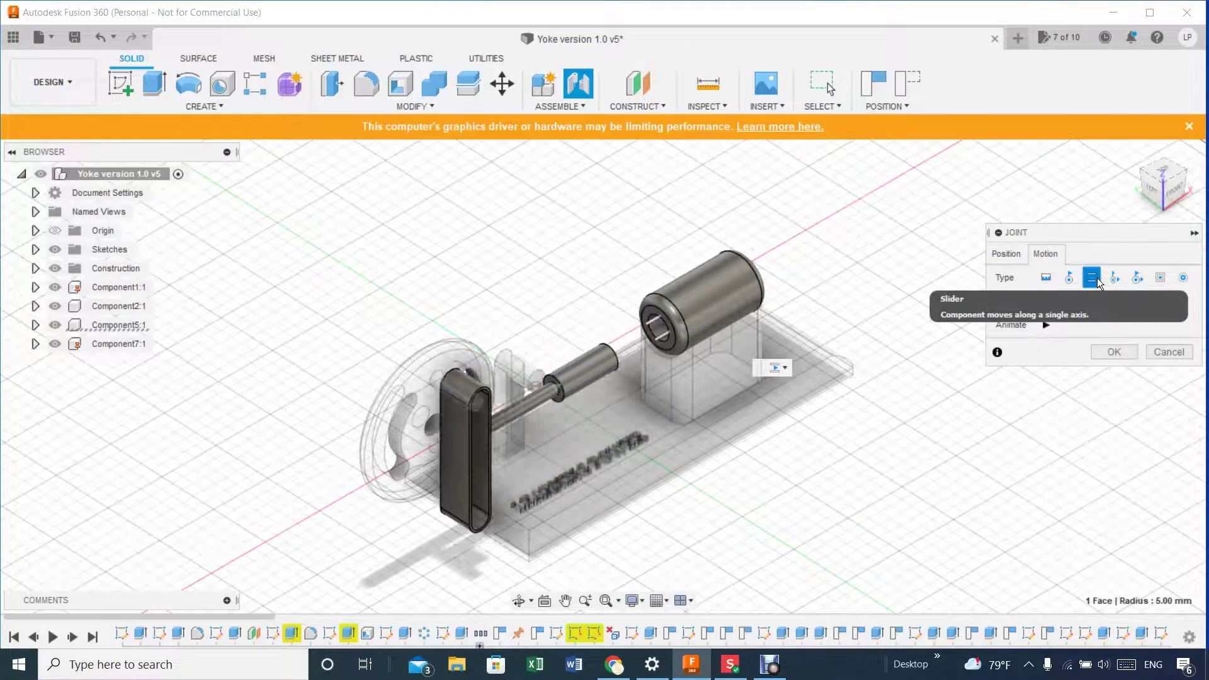
left_click(1096, 354)
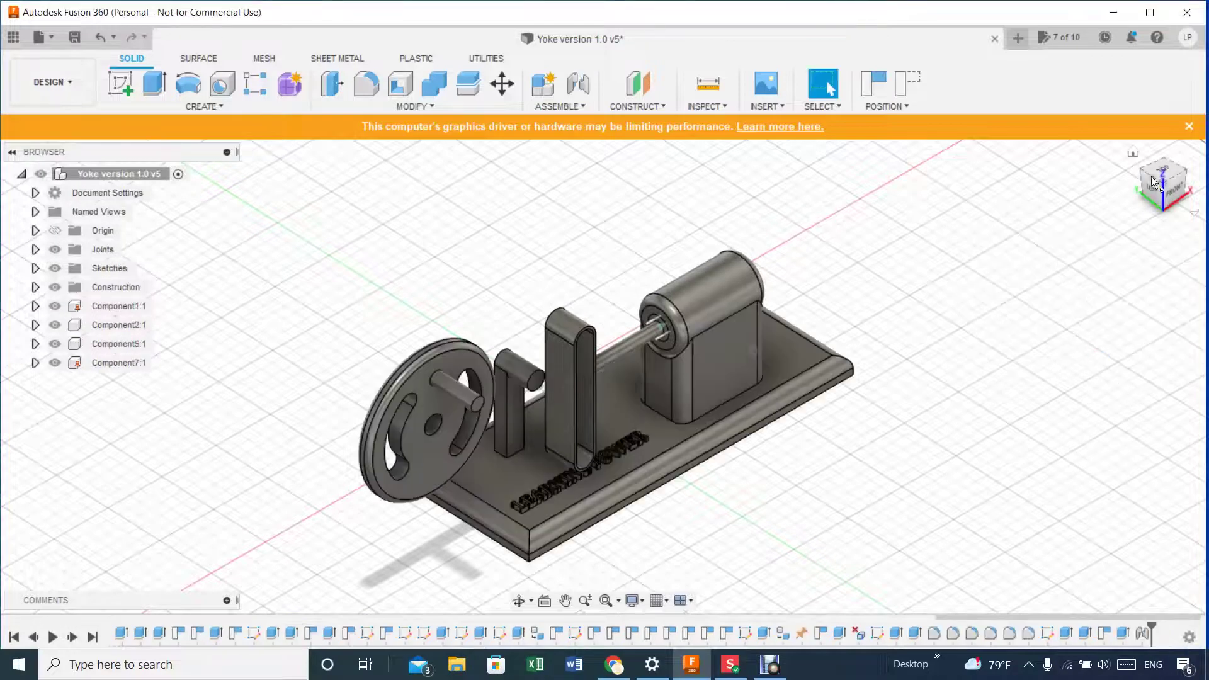
left_click_drag(1170, 192, 1076, 200)
left_click_drag(534, 371, 630, 366)
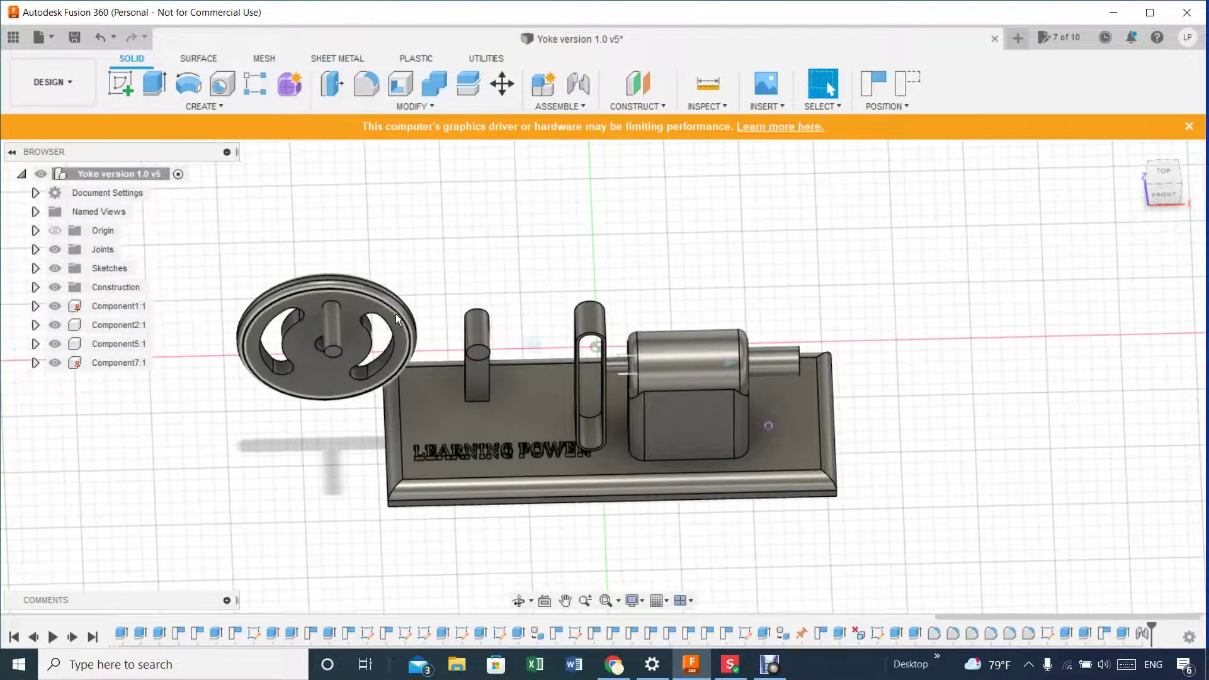
Start a joint between the flywheel's centre hole and the post's round pin, with a Z offset of -5 mm.
scroll(387, 312, "up", 4)
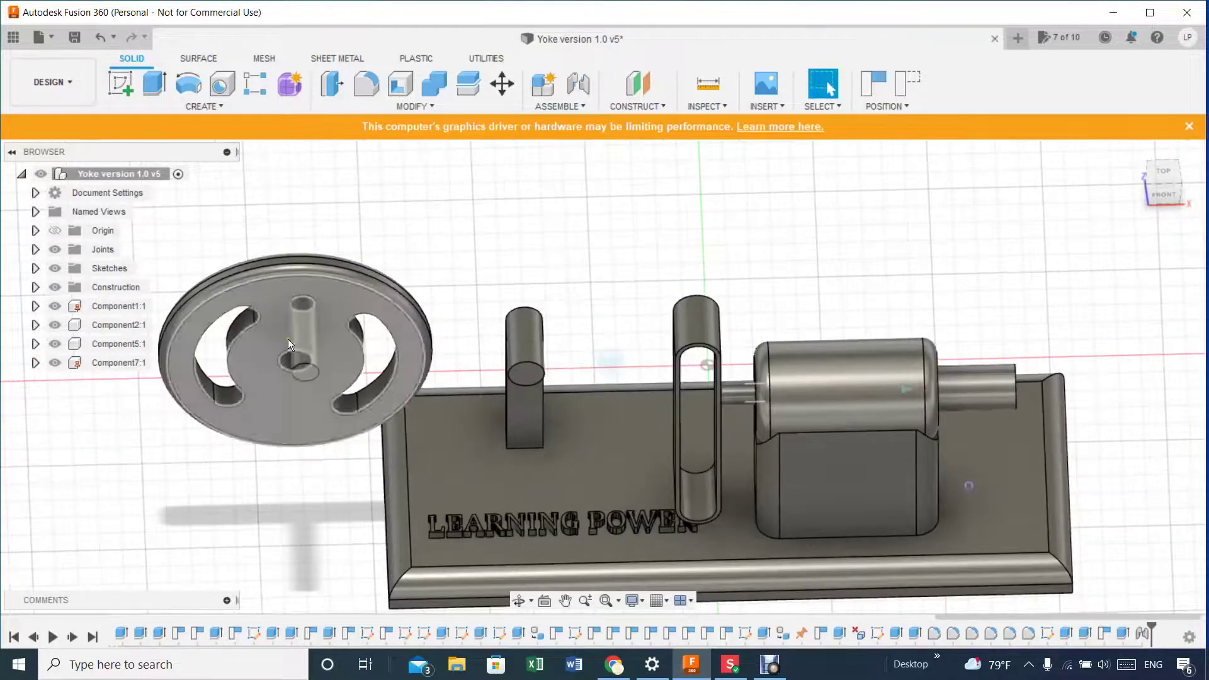
left_click(286, 364)
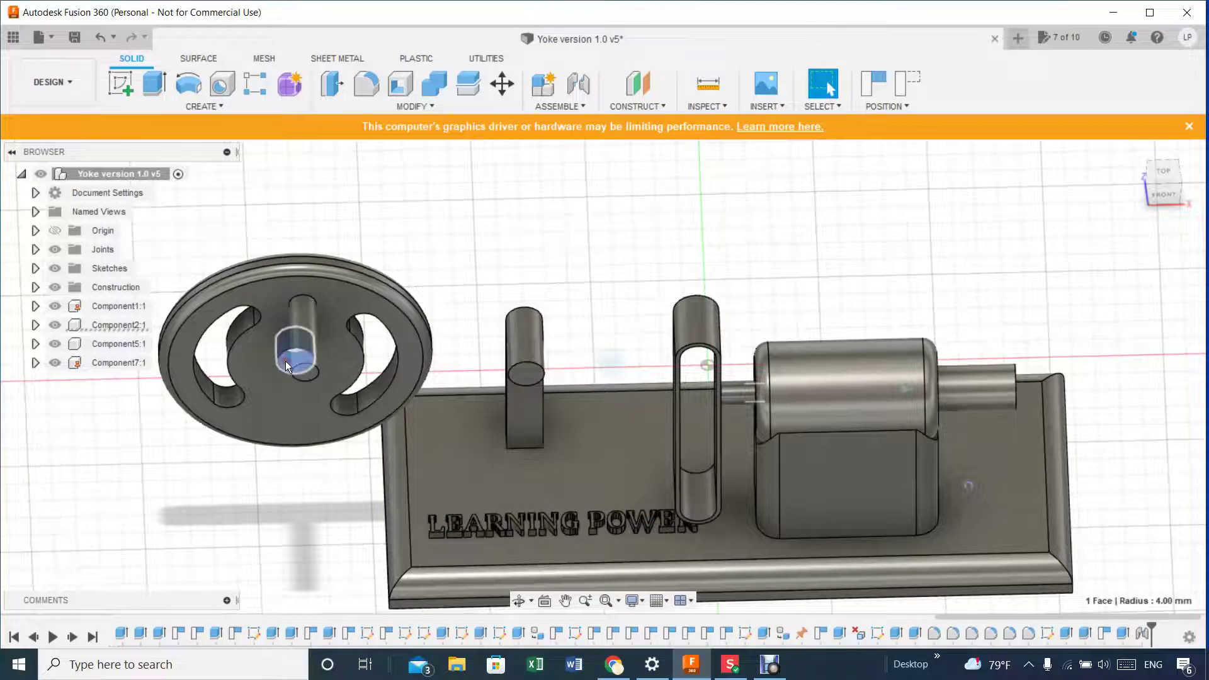
left_click(530, 349, "ctrl")
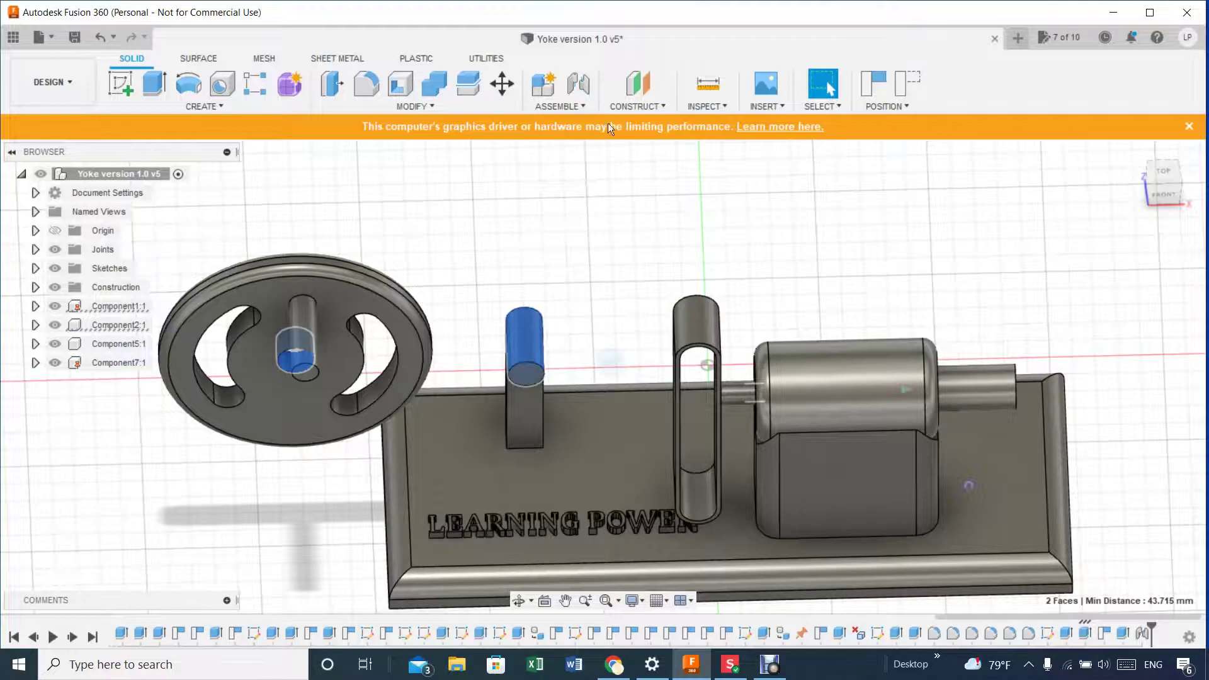
left_click(570, 112)
left_click(560, 140)
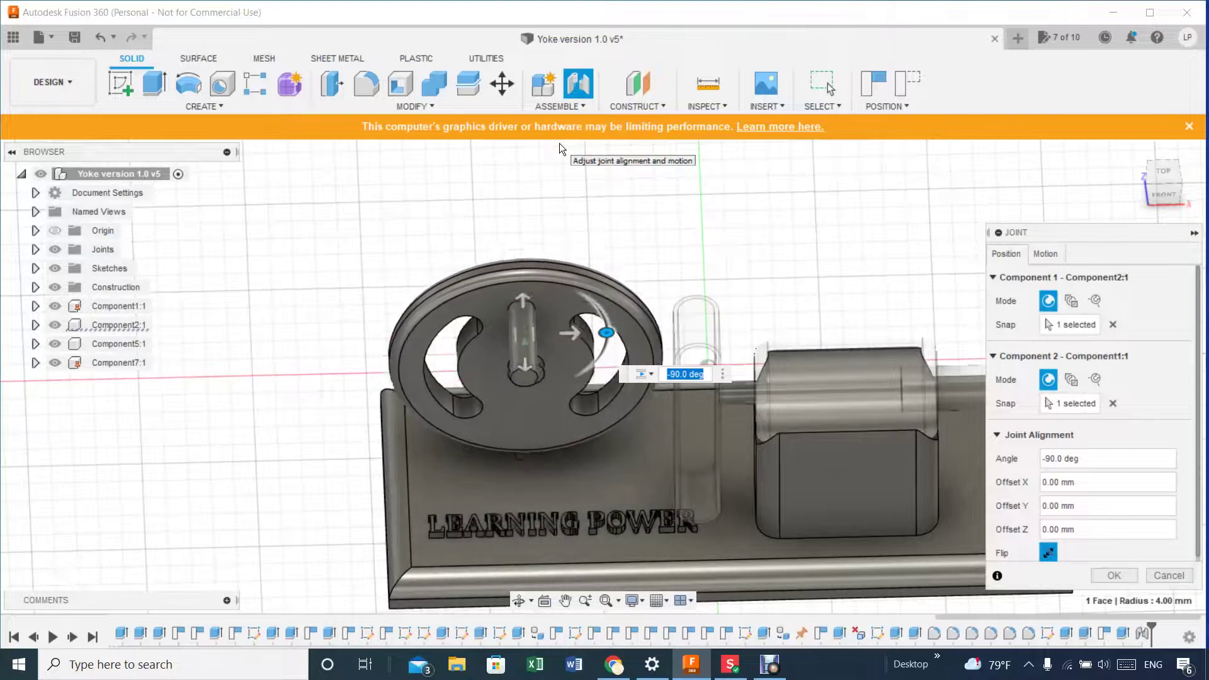
left_click(1163, 171)
left_click_drag(1155, 212, 1166, 208)
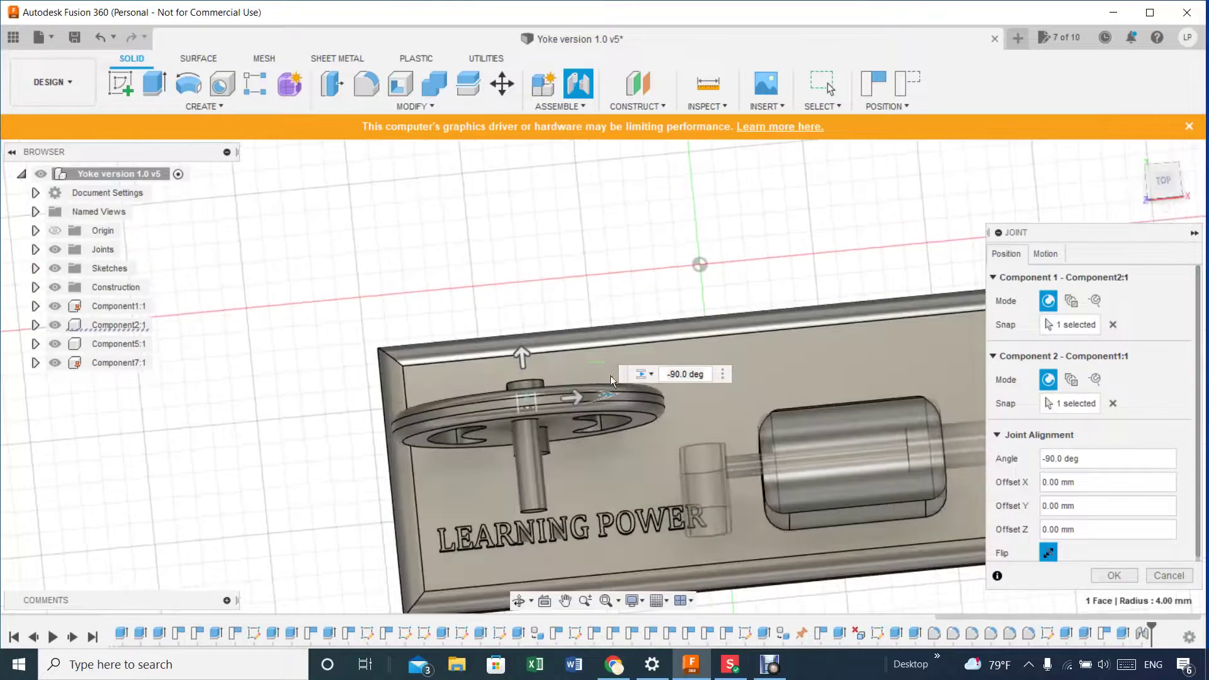
left_click_drag(522, 364, 546, 393)
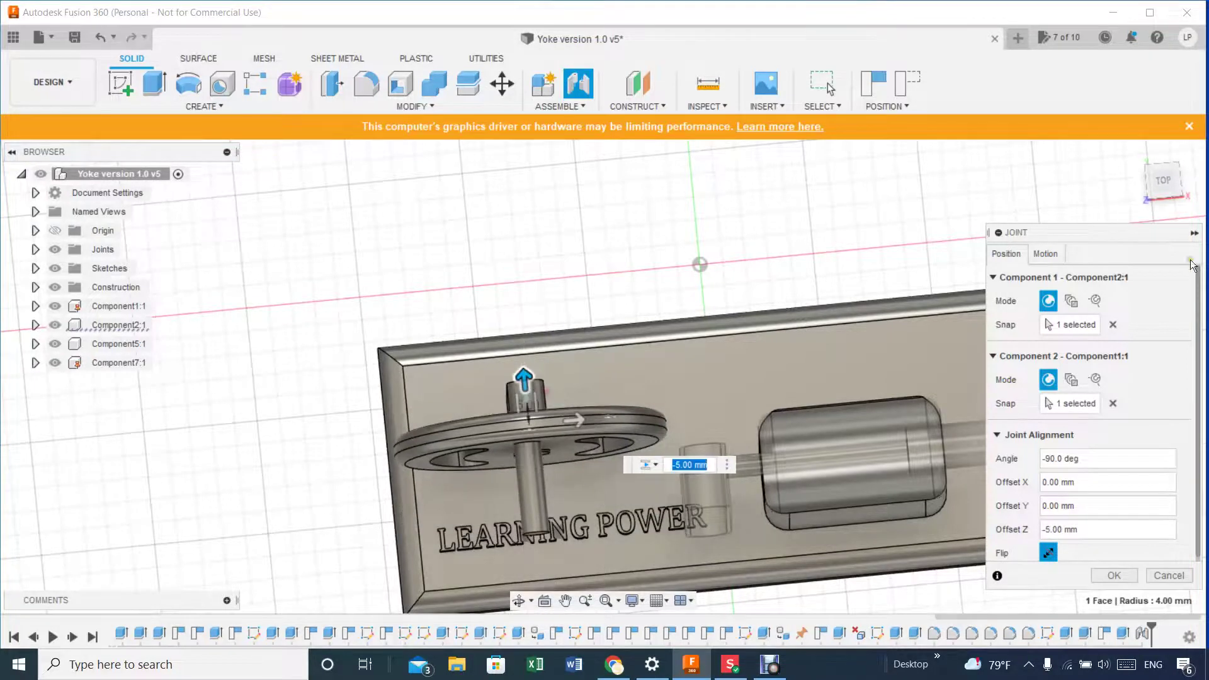
Make the flywheel joint revolute about the Z axis, accept it, and turn the flywheel slightly by hand.
left_click(1160, 190)
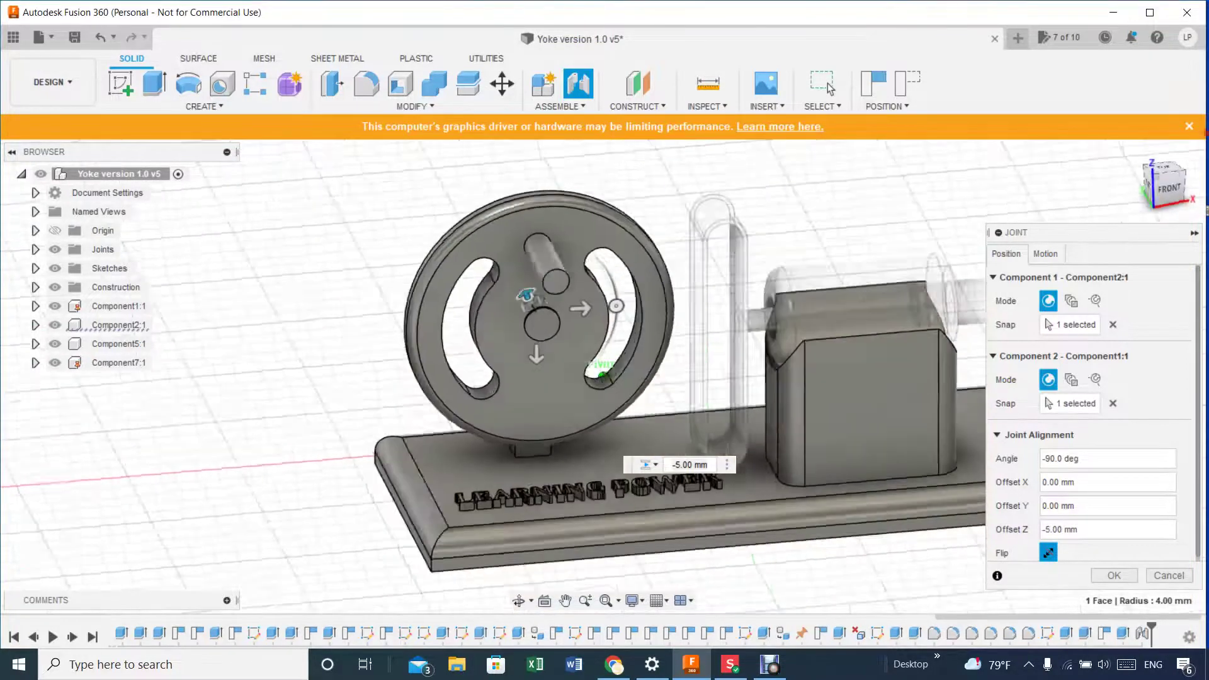
left_click_drag(1160, 183, 1187, 212)
mouse_move(86, 153)
left_mouse_down()
mouse_move(1178, 177)
mouse_move(1156, 167)
mouse_move(1154, 129)
mouse_move(1160, 277)
mouse_move(1161, 187)
left_mouse_up()
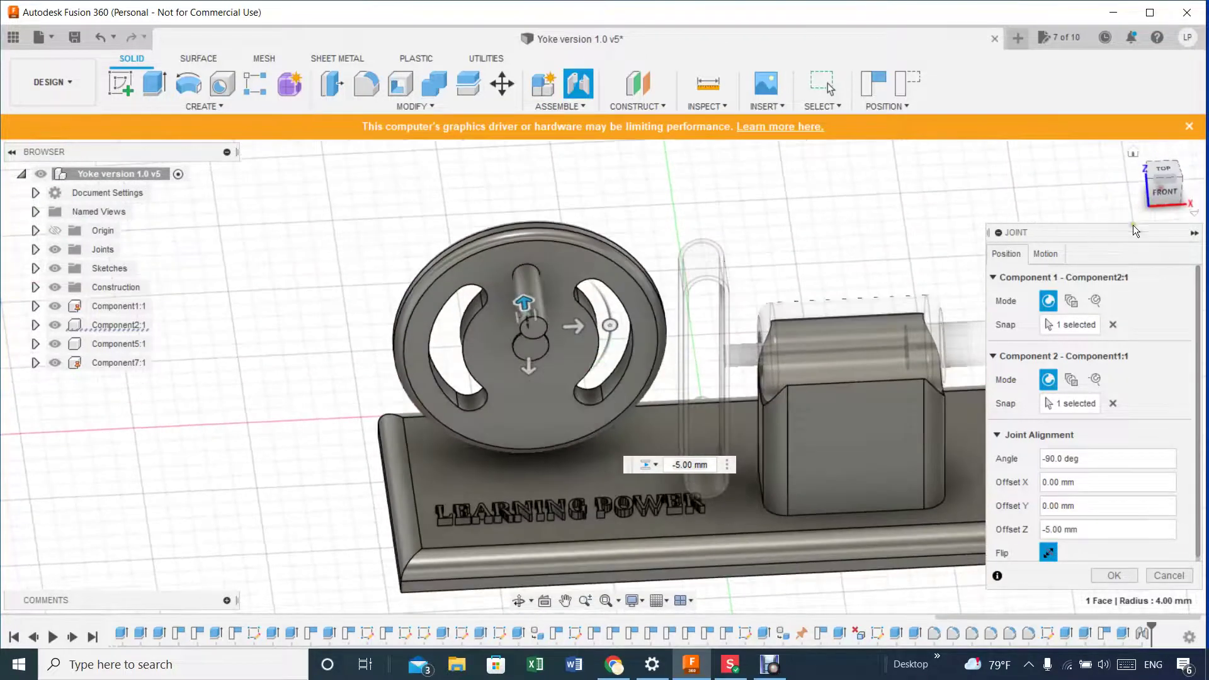
left_click(1048, 255)
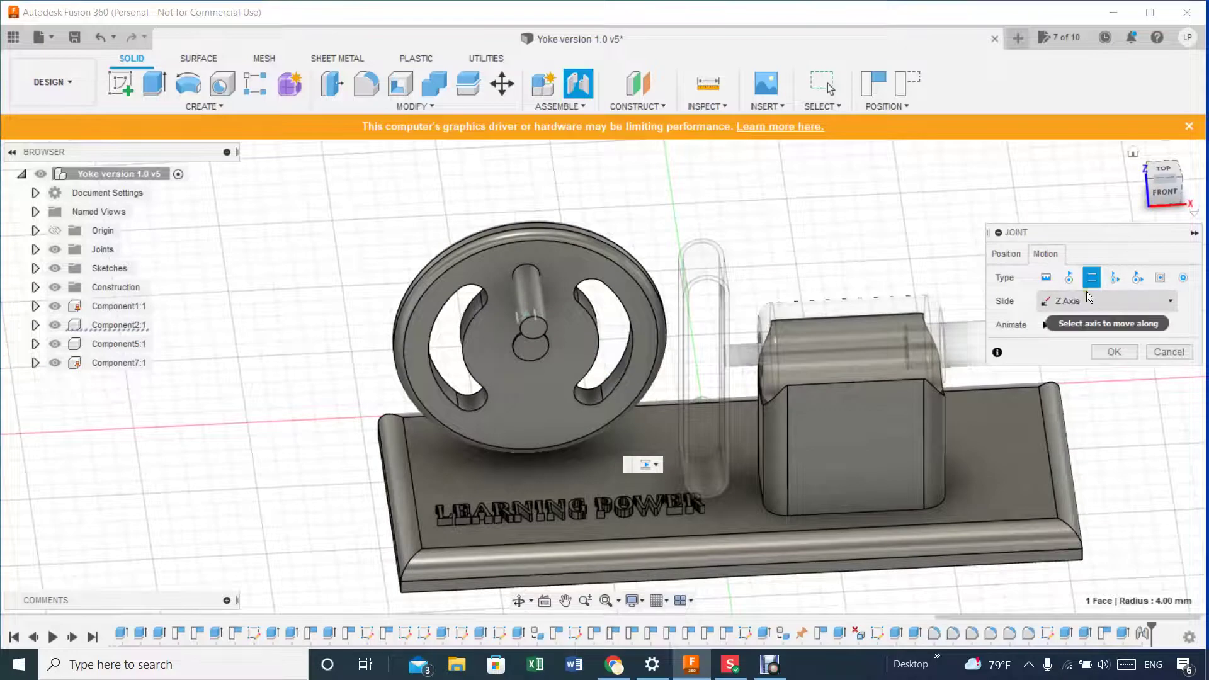
left_click(1069, 281)
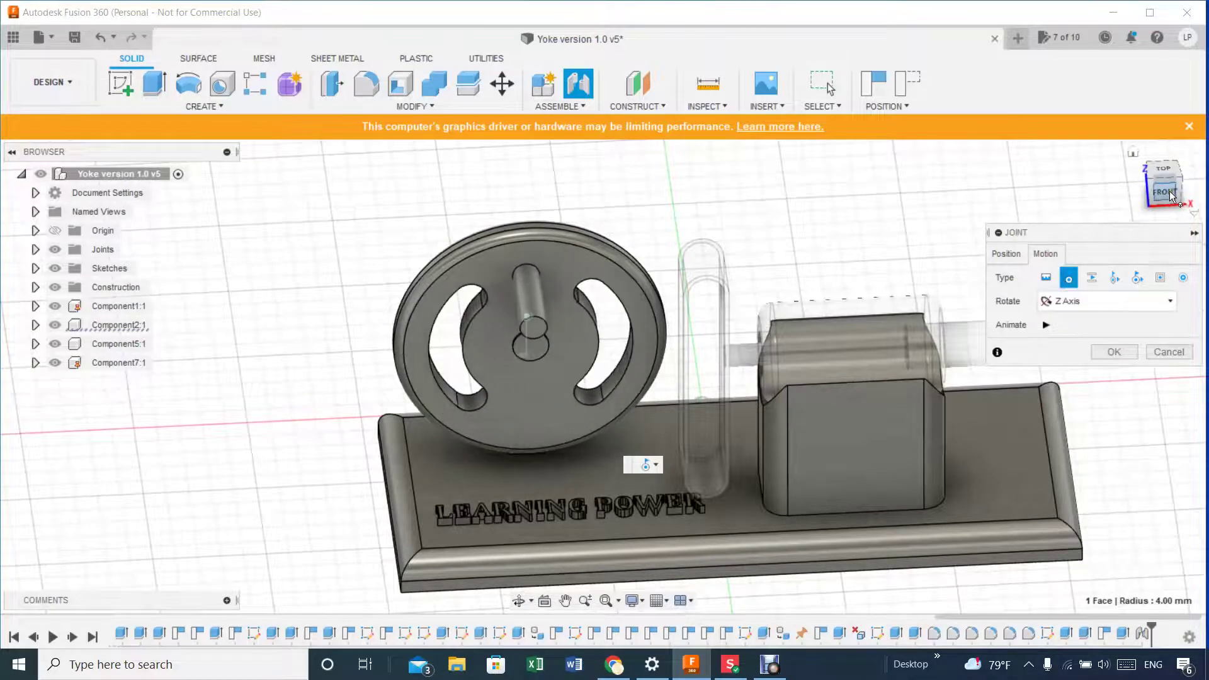
mouse_move(1167, 194)
left_mouse_down()
mouse_move(1173, 240)
mouse_move(1169, 191)
left_mouse_up()
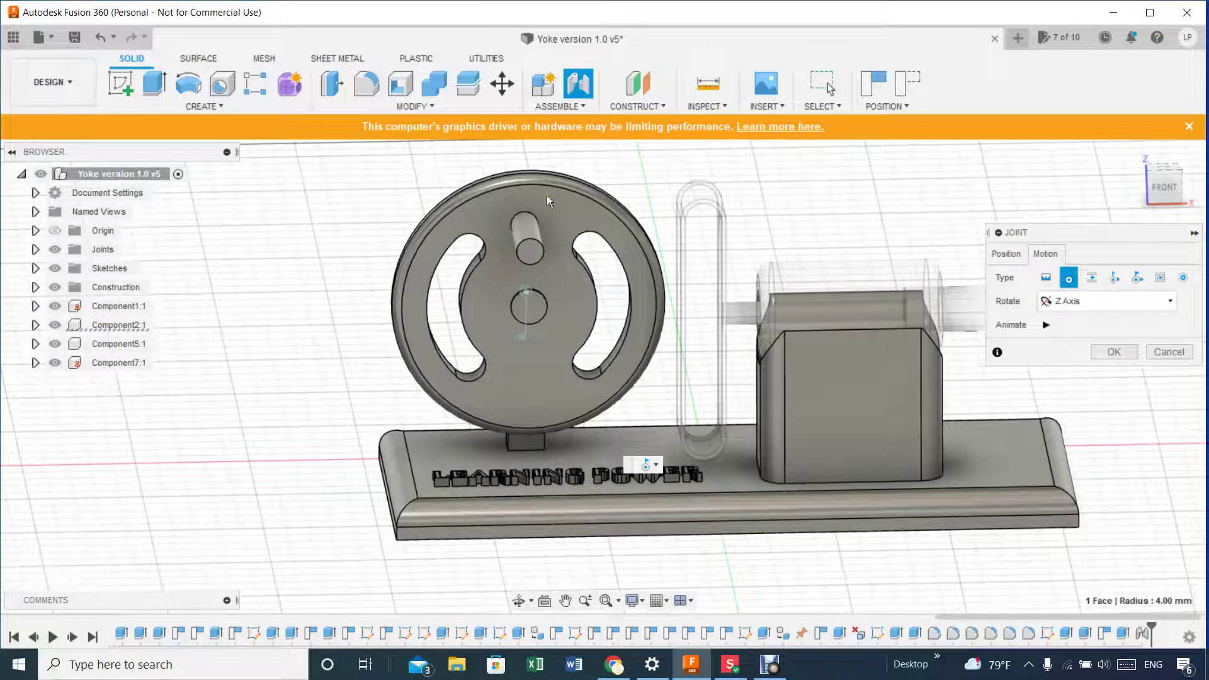
left_click(1114, 352)
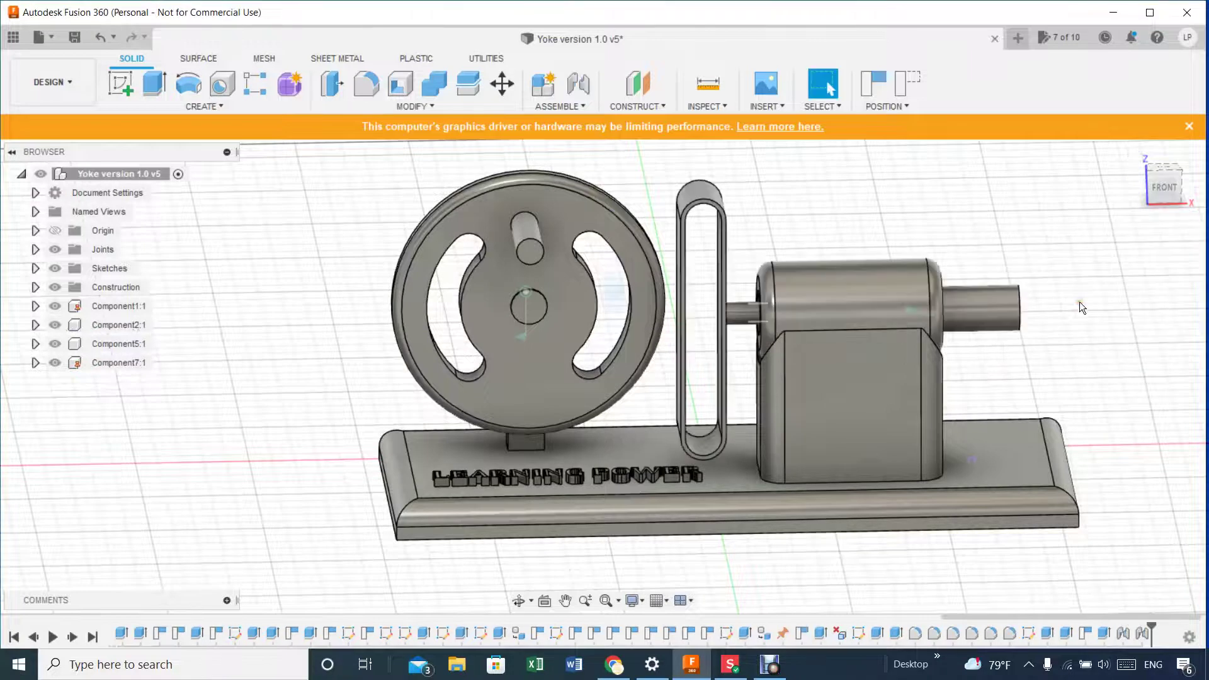
mouse_move(562, 203)
left_mouse_down()
mouse_move(581, 229)
mouse_move(562, 202)
mouse_move(583, 212)
mouse_move(573, 199)
left_mouse_up()
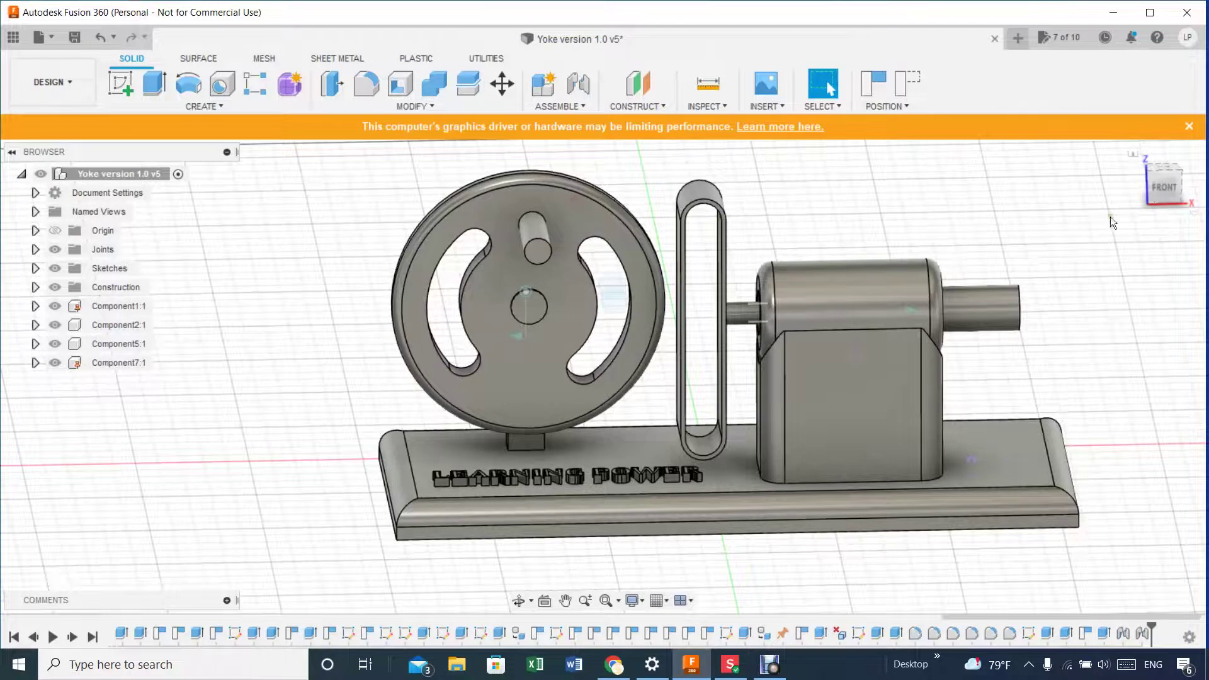
In front view, slide the yoke rod toward the flywheel until the yoke slot surrounds the crank pin.
left_click(1159, 187)
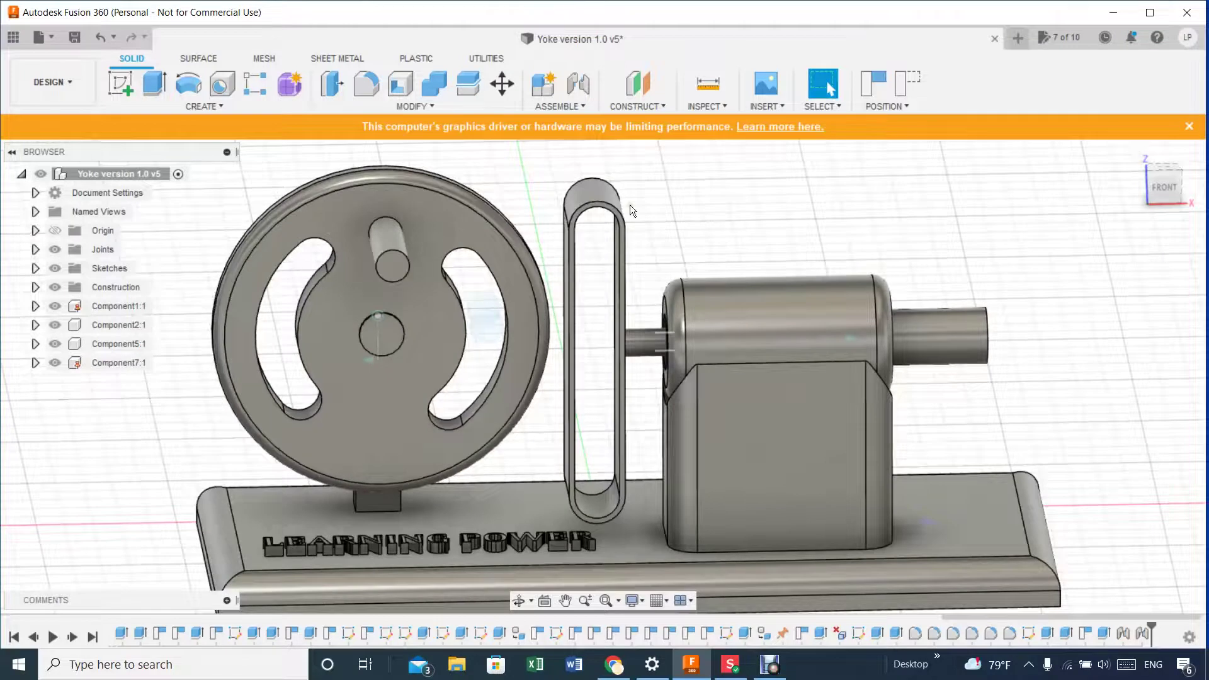
scroll(630, 205, "up", 3)
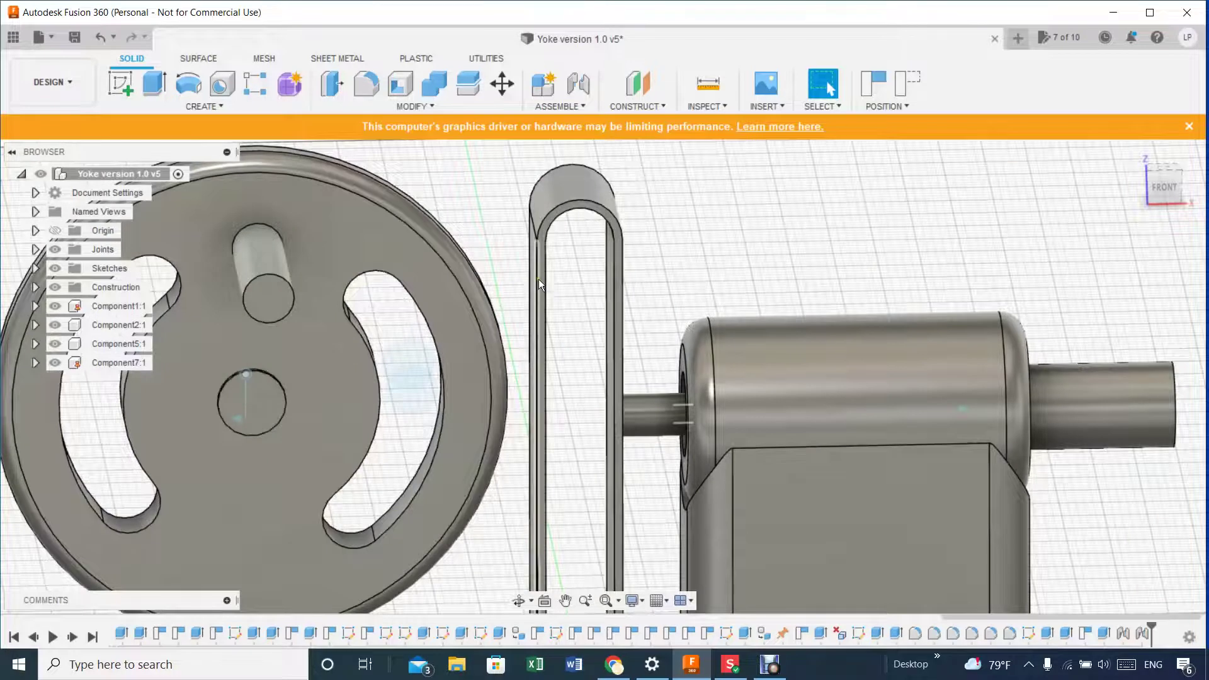
scroll(540, 300, "up", 4)
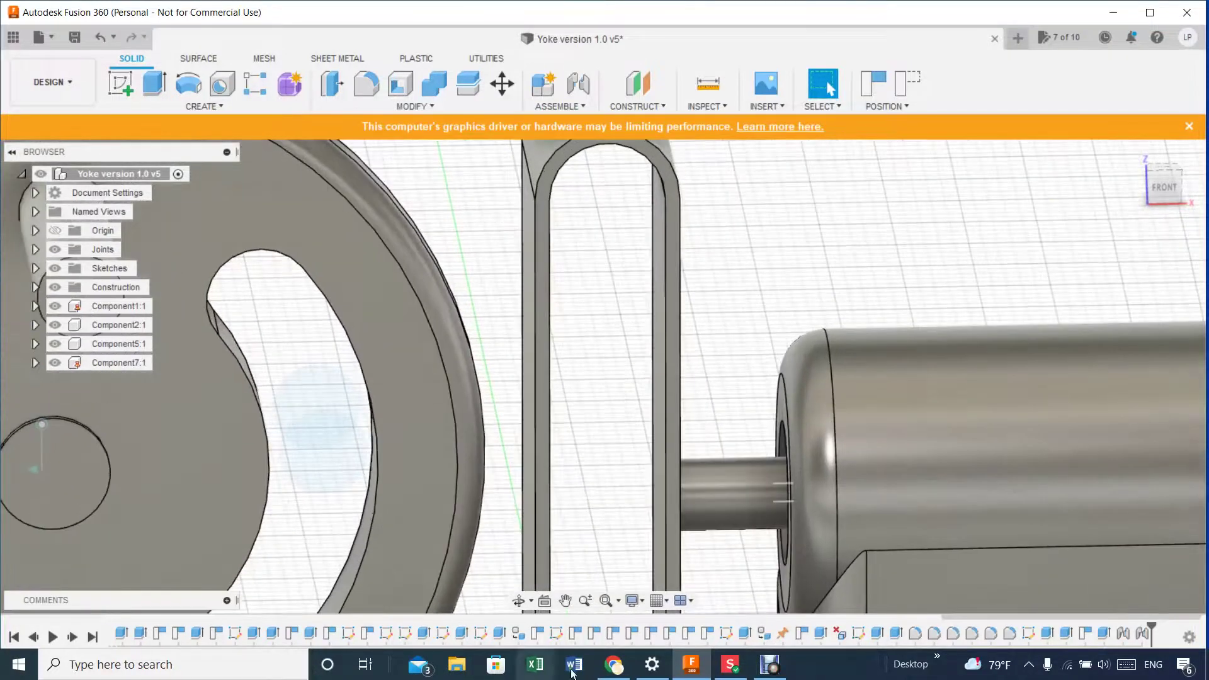
left_click(565, 603)
left_click_drag(575, 462, 828, 576)
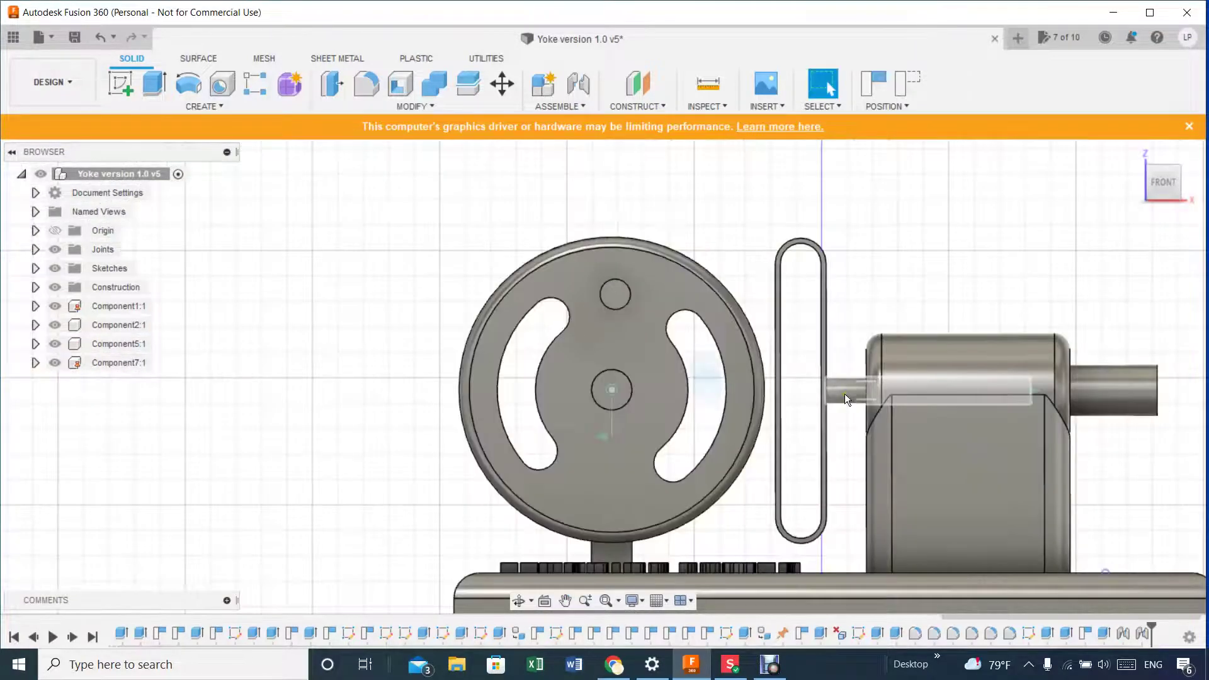
left_click_drag(844, 394, 667, 388)
left_click_drag(647, 394, 654, 393)
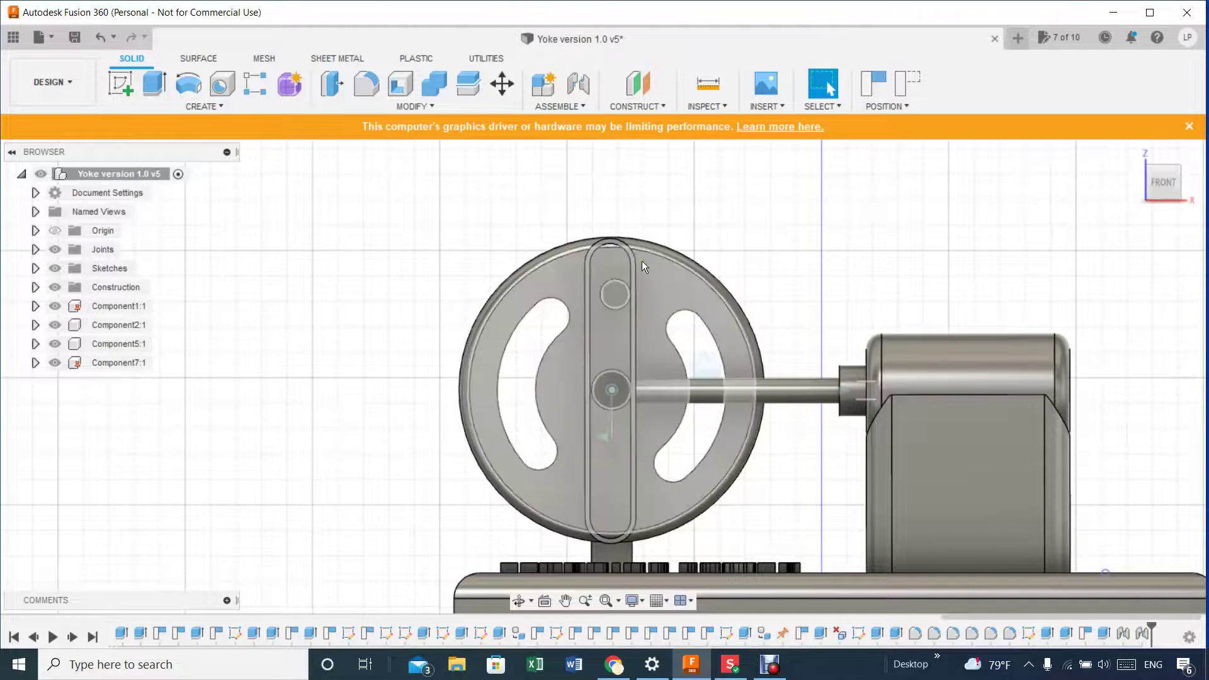
Enable contact sets for the assembly, and highlight the flywheel and yoke rod belonging to ContactSet1.
left_click(572, 108)
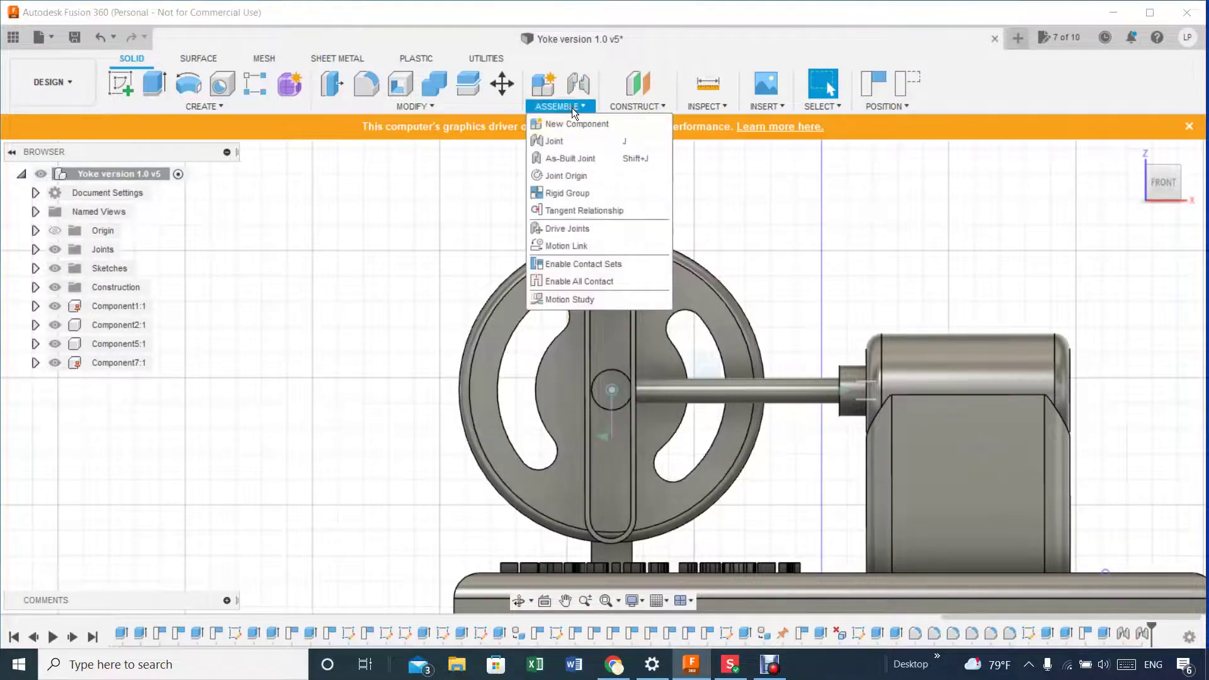
left_click(557, 264)
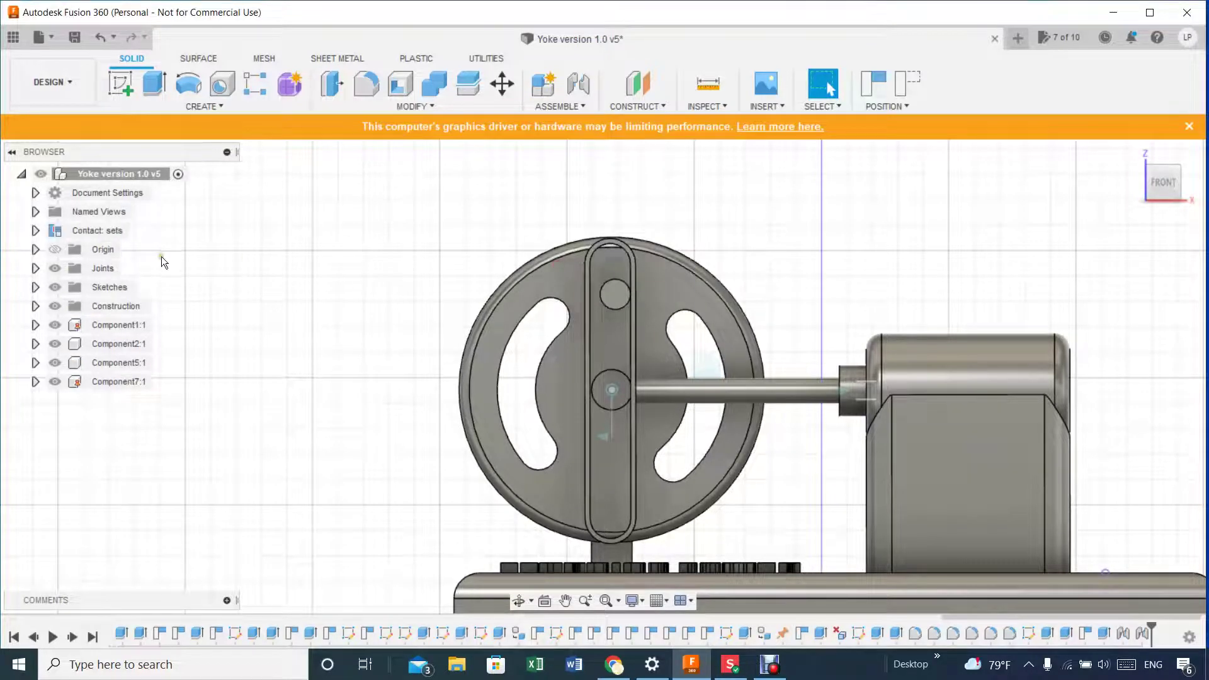
right_click(72, 229)
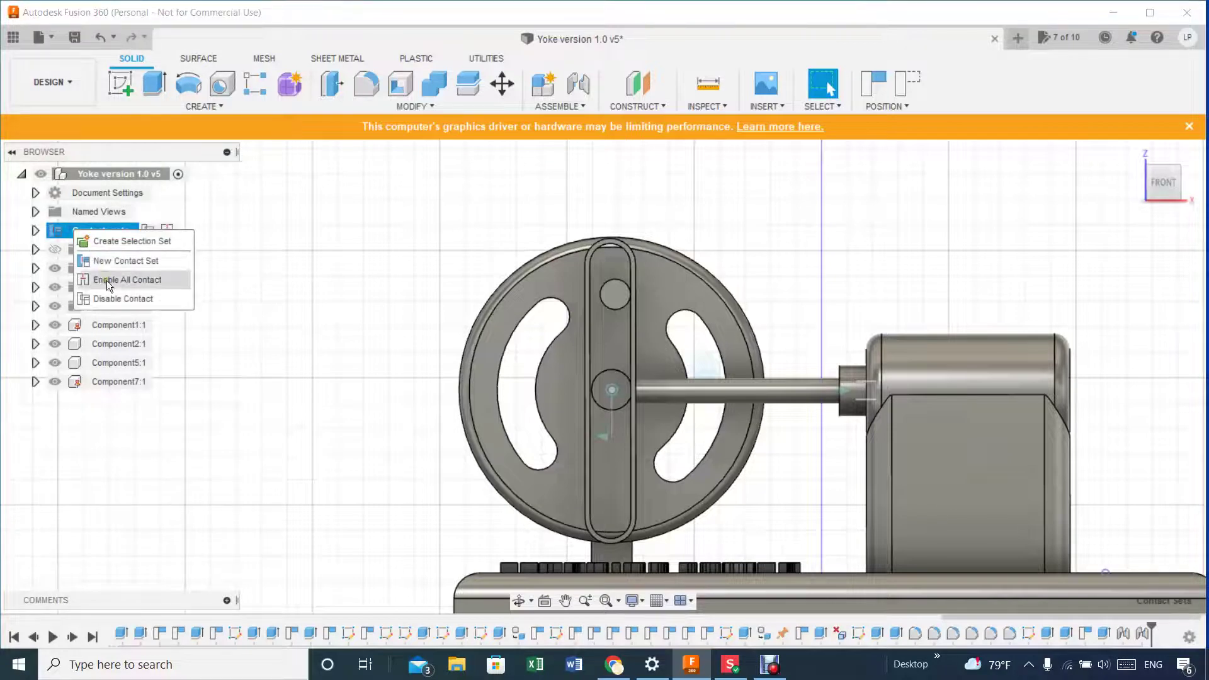
left_click(267, 277)
left_click(83, 230)
left_click(36, 231)
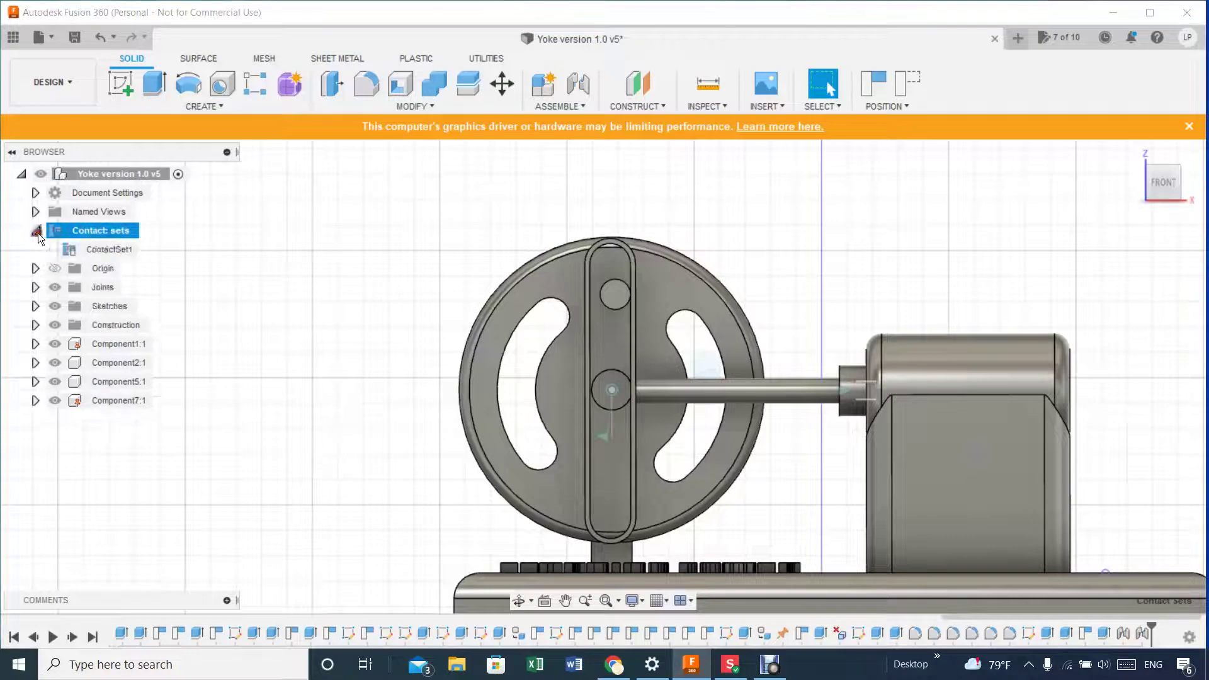
left_click(111, 253)
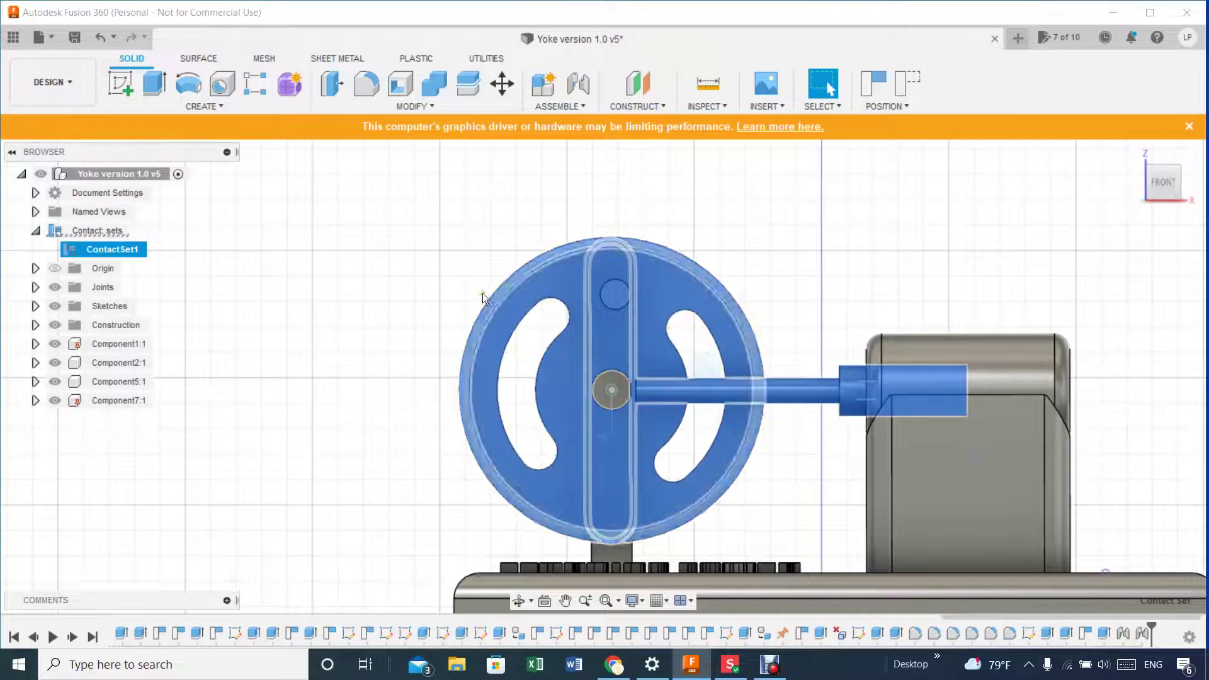
Delete ContactSet1 and create a new contact set containing the flywheel and the yoke rod.
right_click(128, 249)
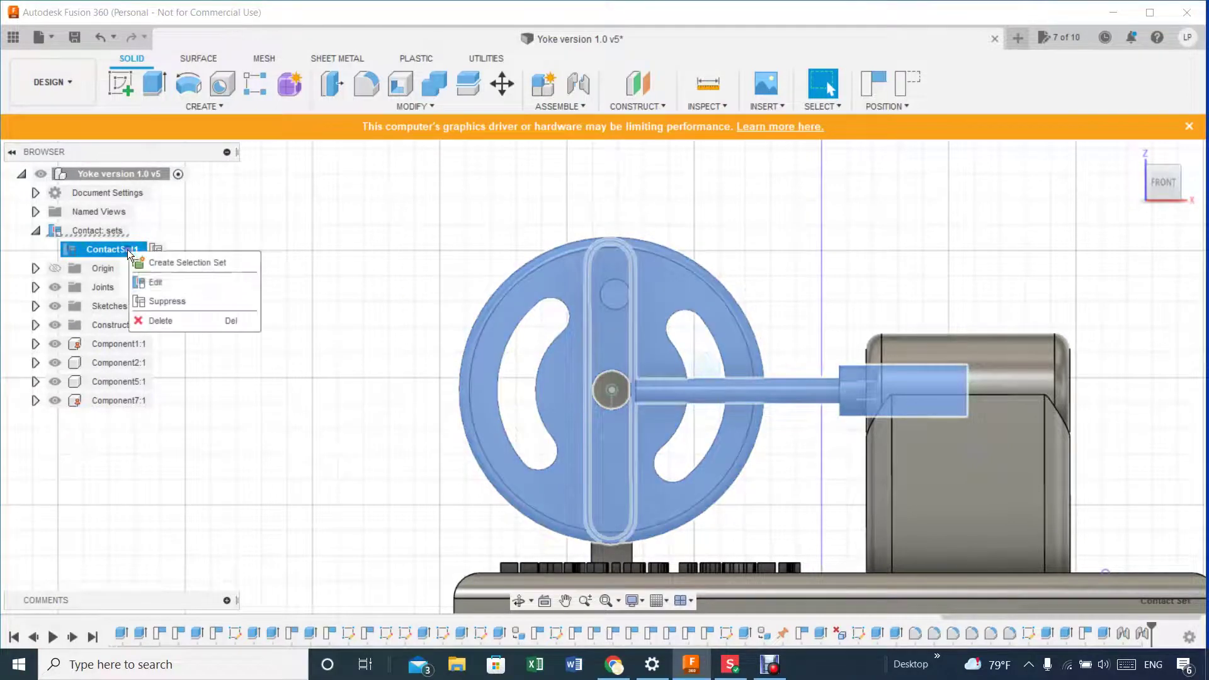
left_click(162, 321)
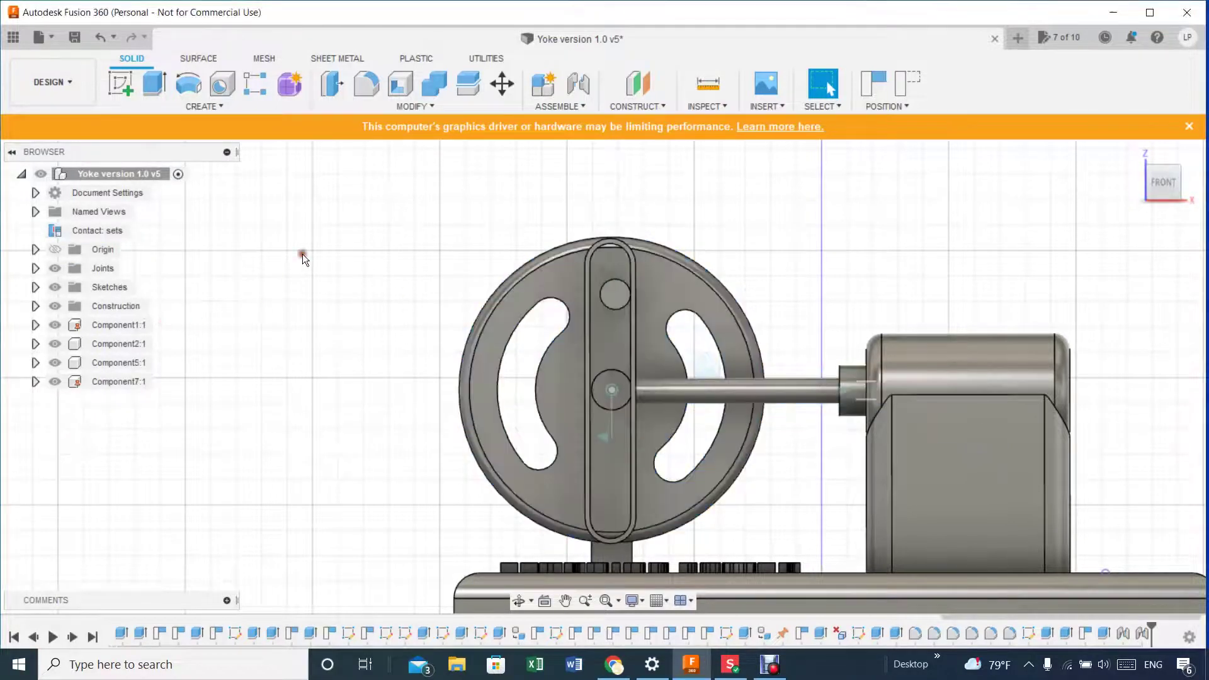
right_click(83, 233)
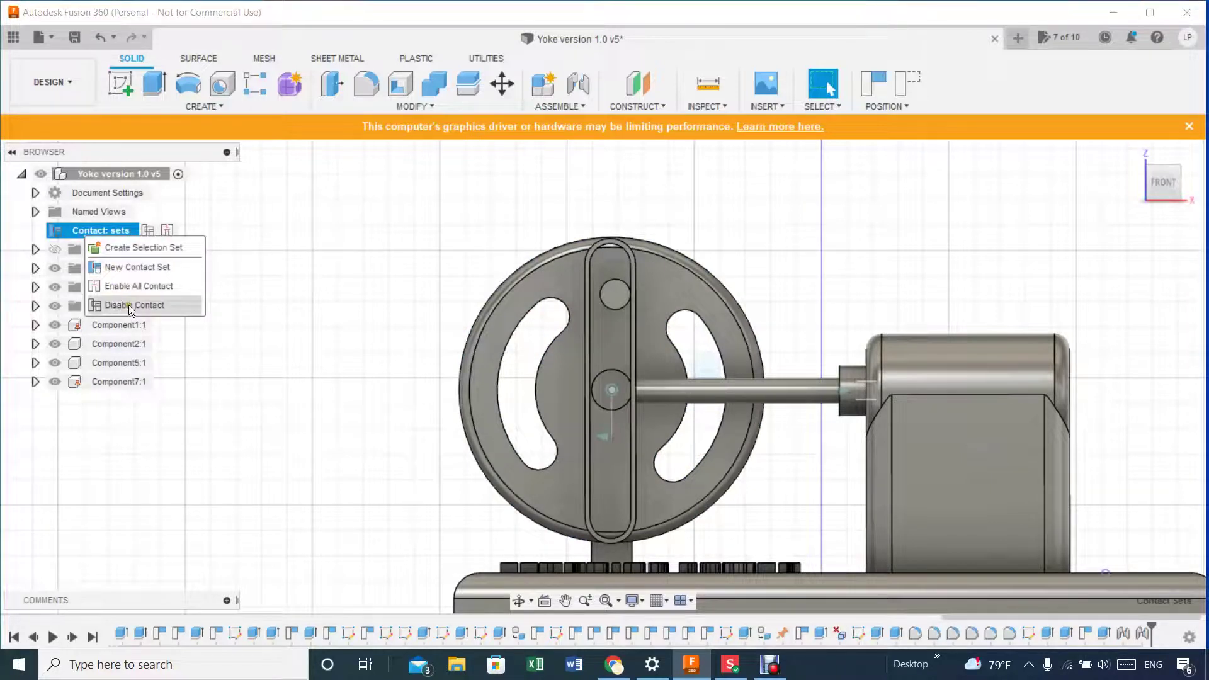
left_click(123, 273)
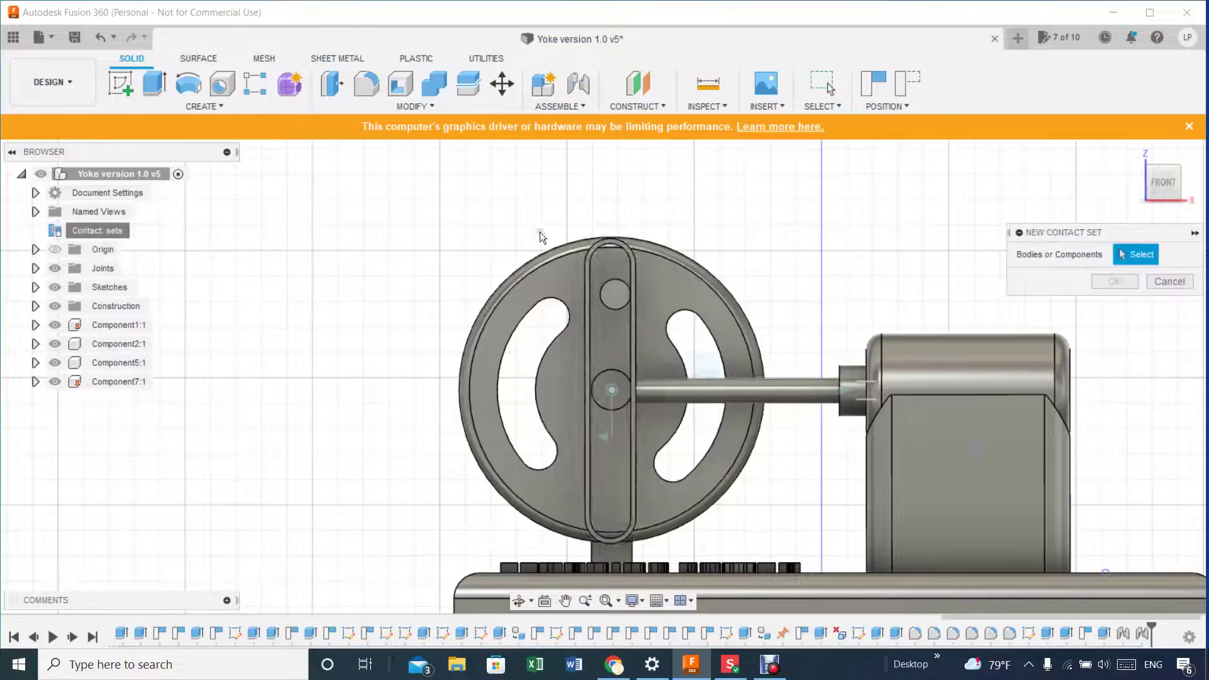
left_click(566, 266)
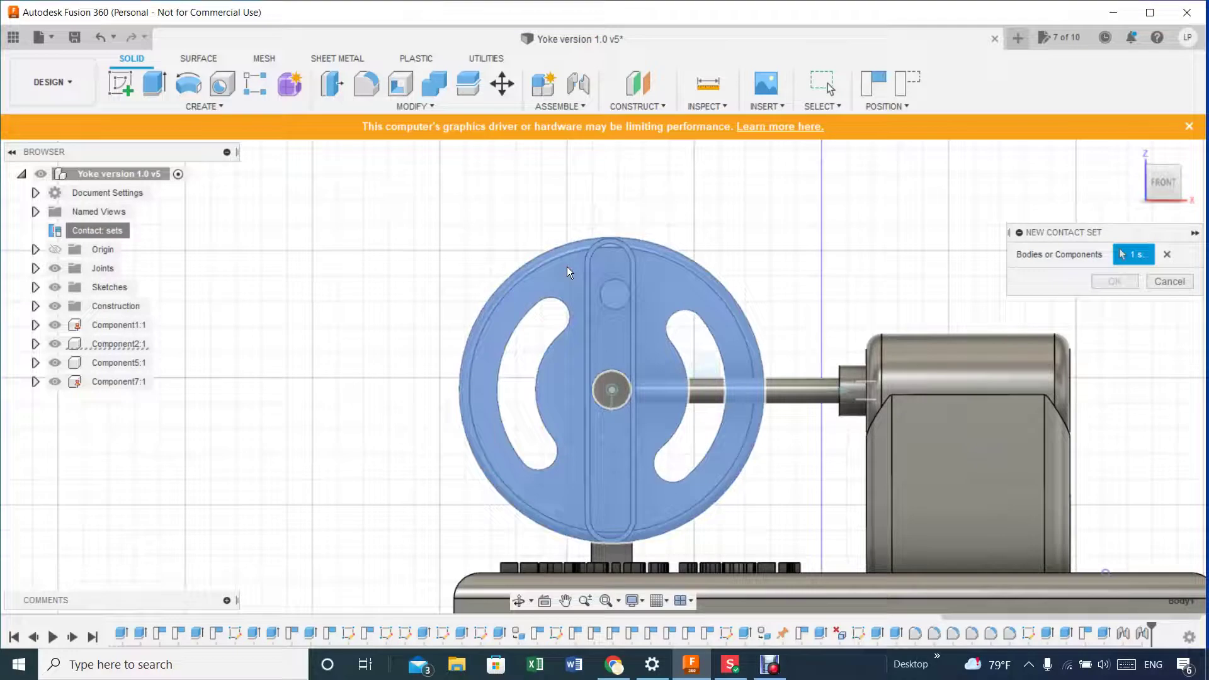
left_click(784, 398)
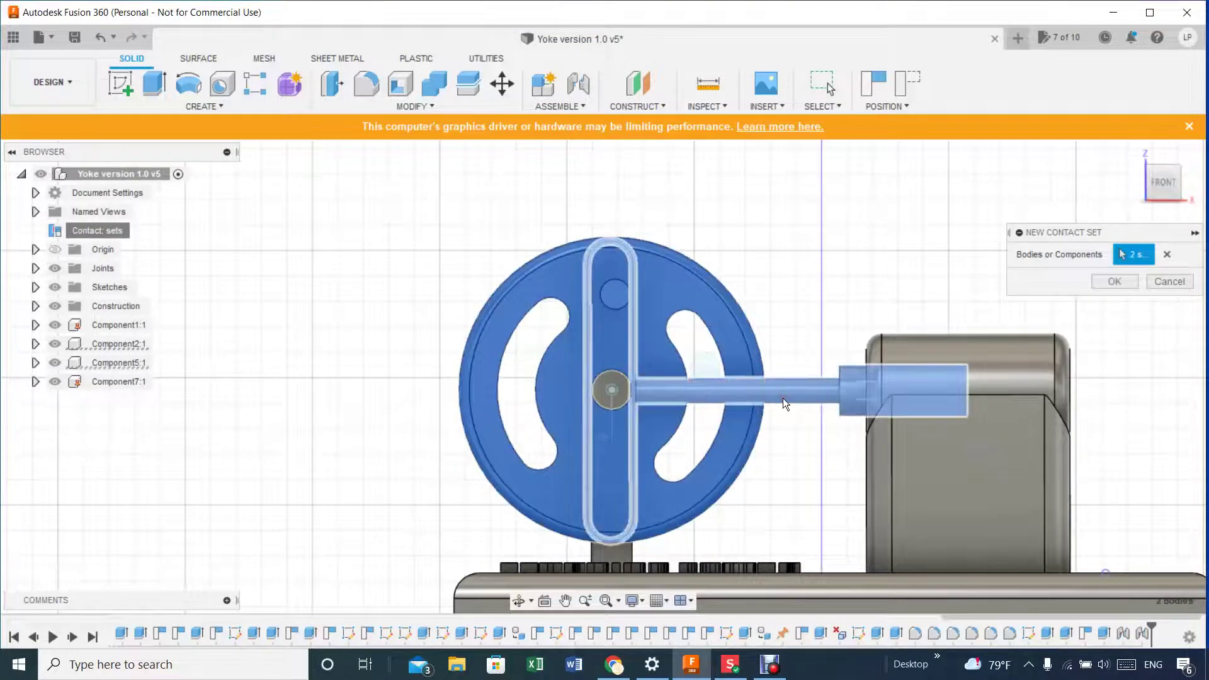
left_click(1117, 280)
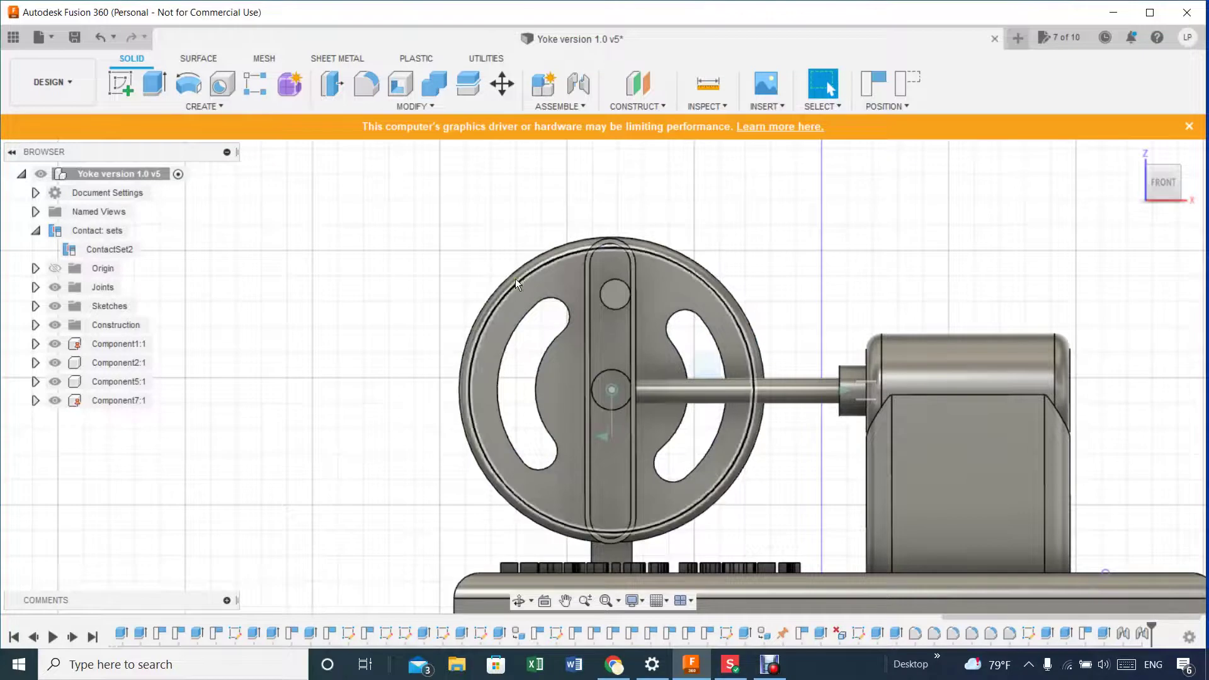
Turn the flywheel and pull the yoke rod by hand to test the contact between them.
left_click_drag(546, 280, 552, 428)
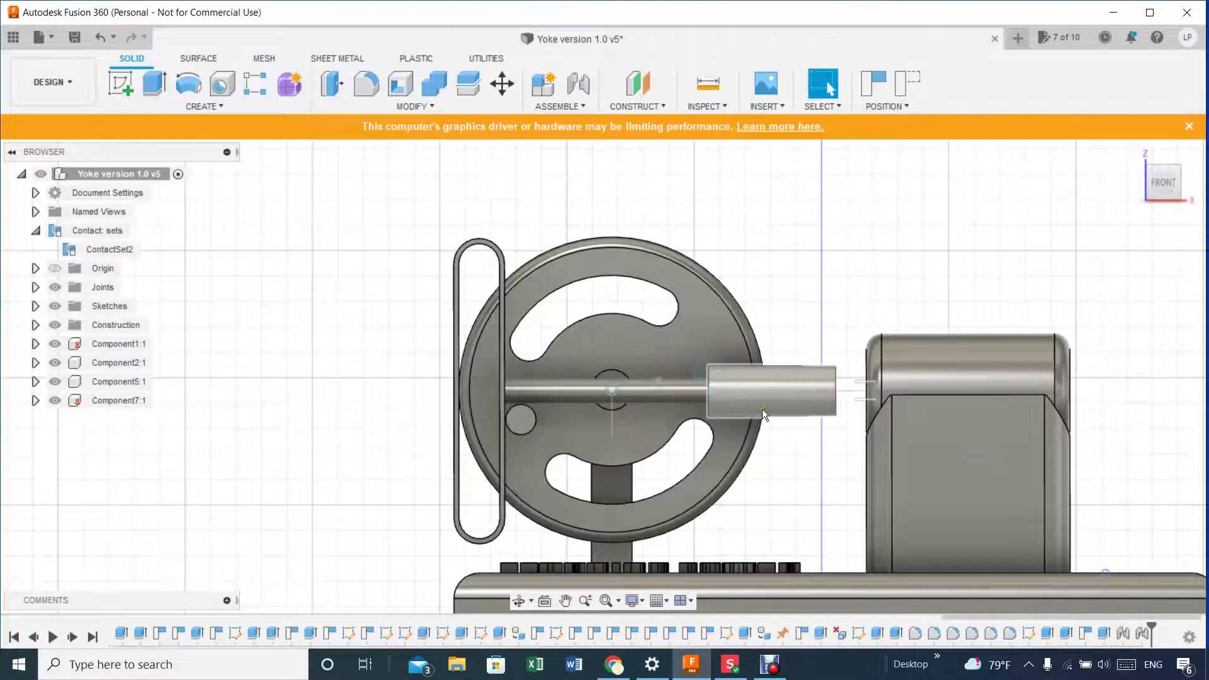
left_click_drag(766, 399, 1014, 407)
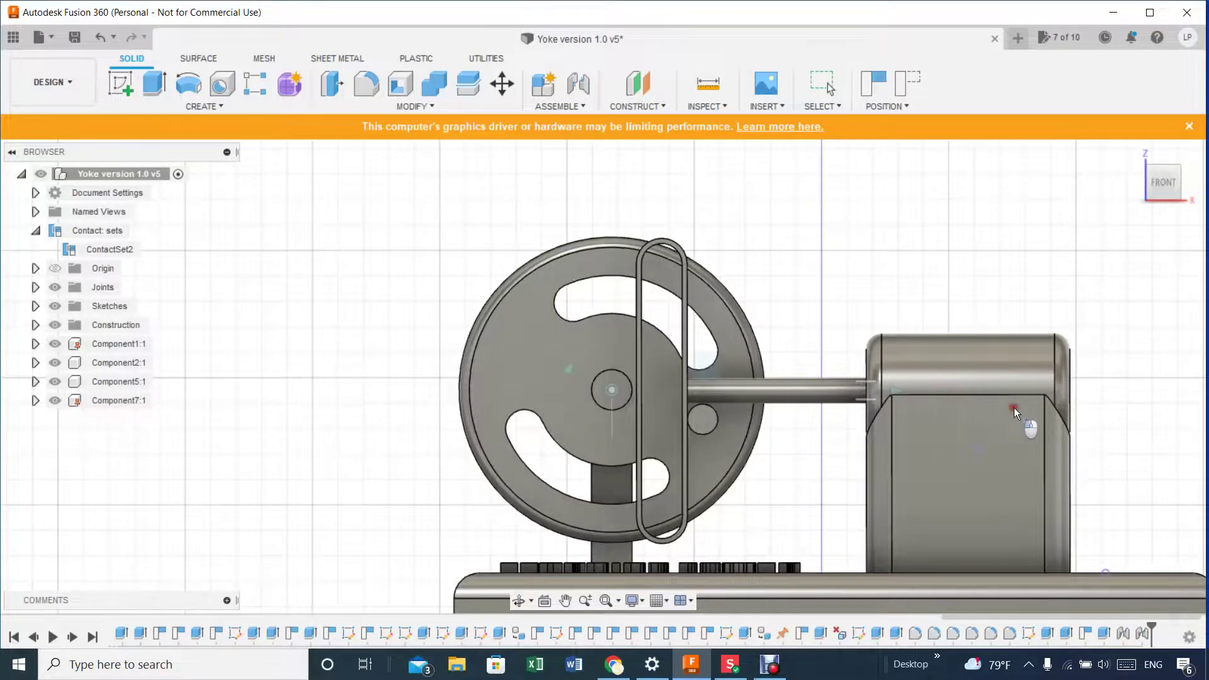
Disable contact, turn the flywheel until its crank pin is uppermost, and slide the yoke slot back around the pin.
left_click(592, 108)
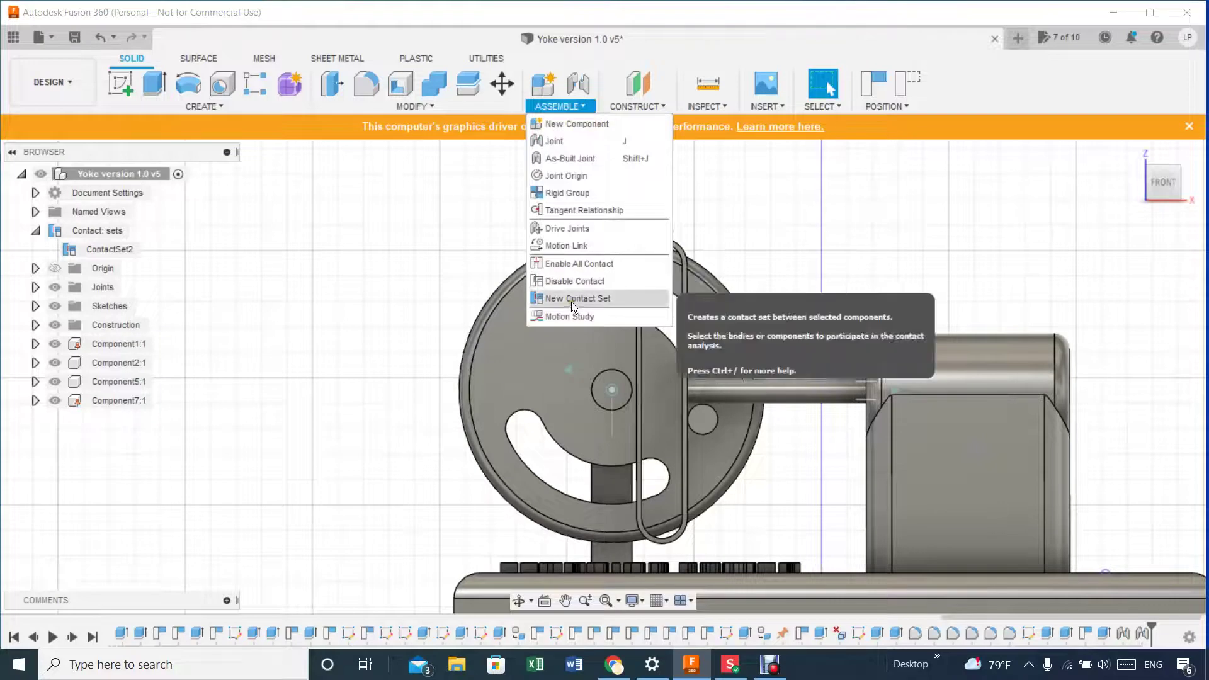
left_click(561, 283)
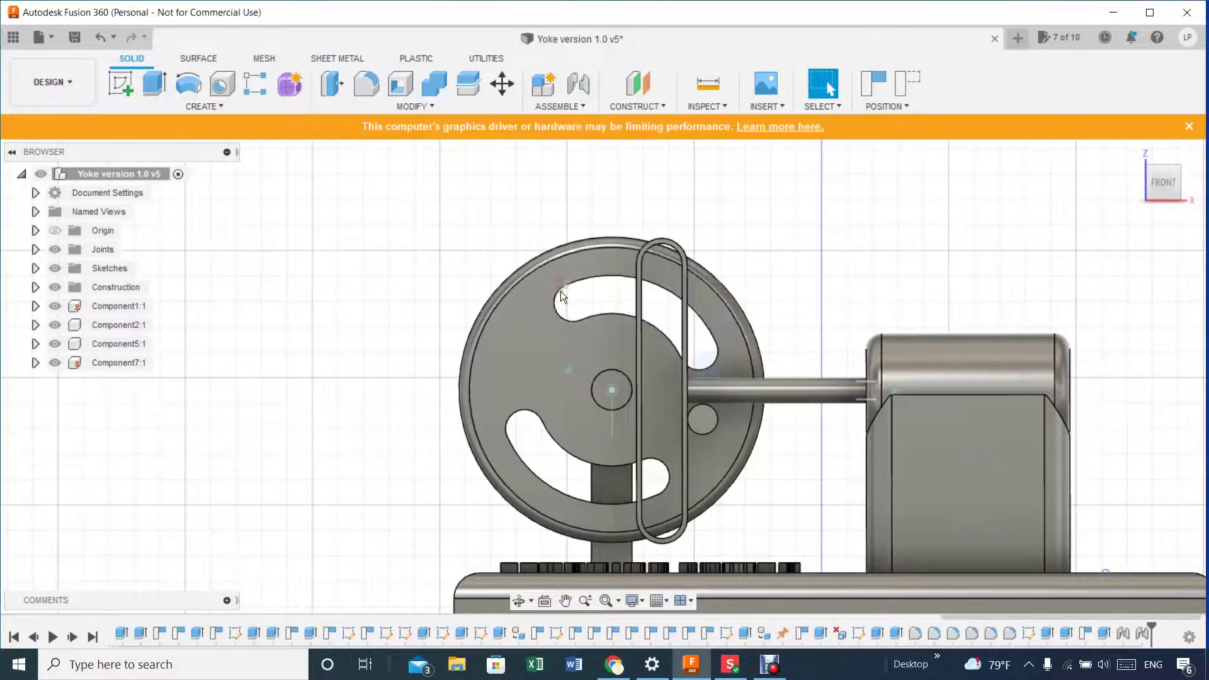
left_click_drag(594, 290, 565, 415)
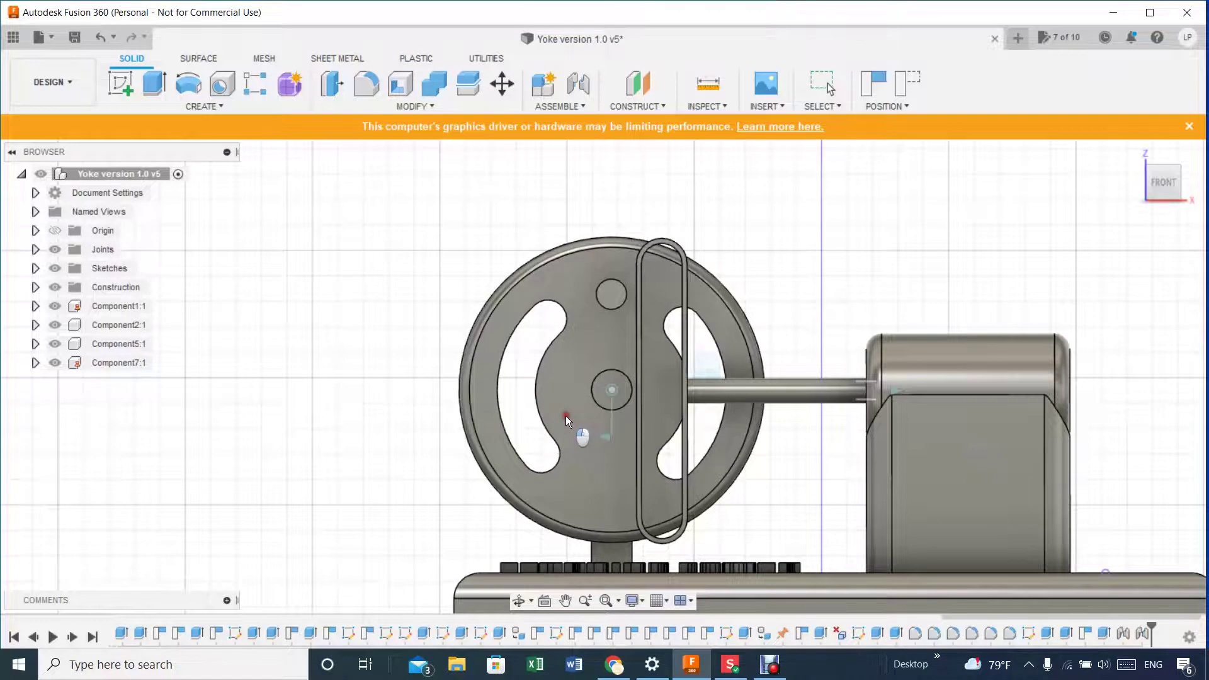
left_click_drag(800, 385, 752, 387)
left_click_drag(685, 285, 687, 288)
mouse_move(773, 389)
left_mouse_down()
mouse_move(800, 396)
mouse_move(780, 394)
mouse_move(791, 391)
left_mouse_up()
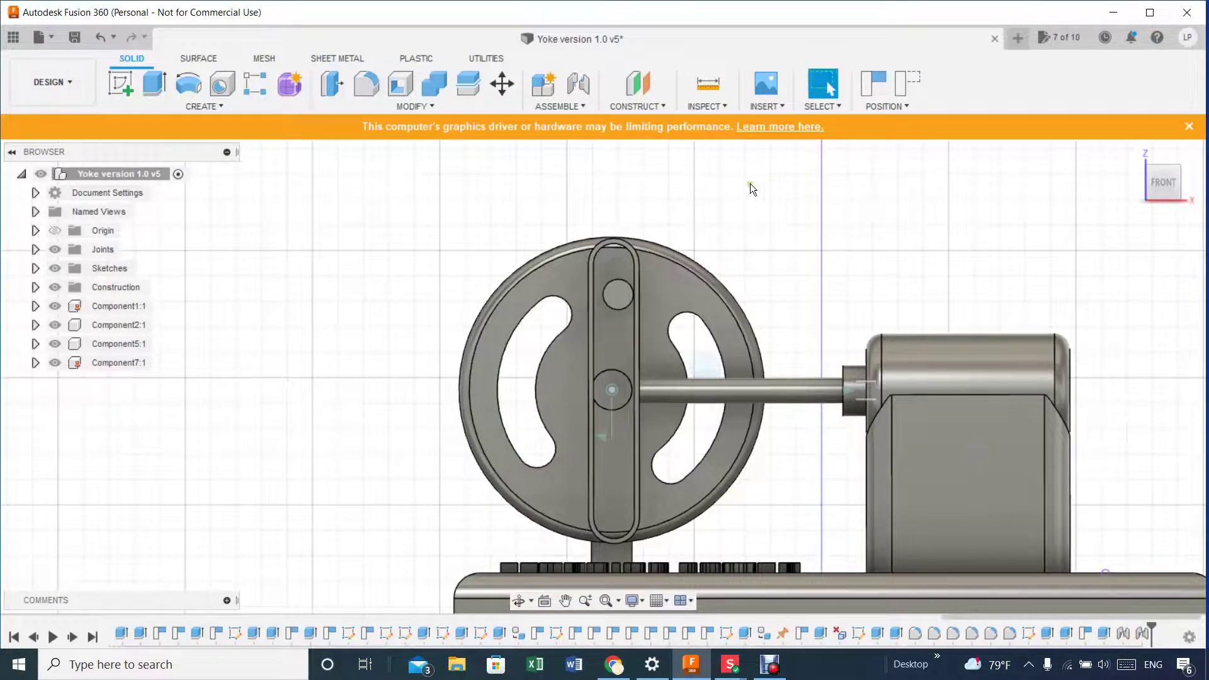
Re-enable the contact sets and turn the flywheel by hand so the crank pin drives the yoke rod.
left_click(580, 104)
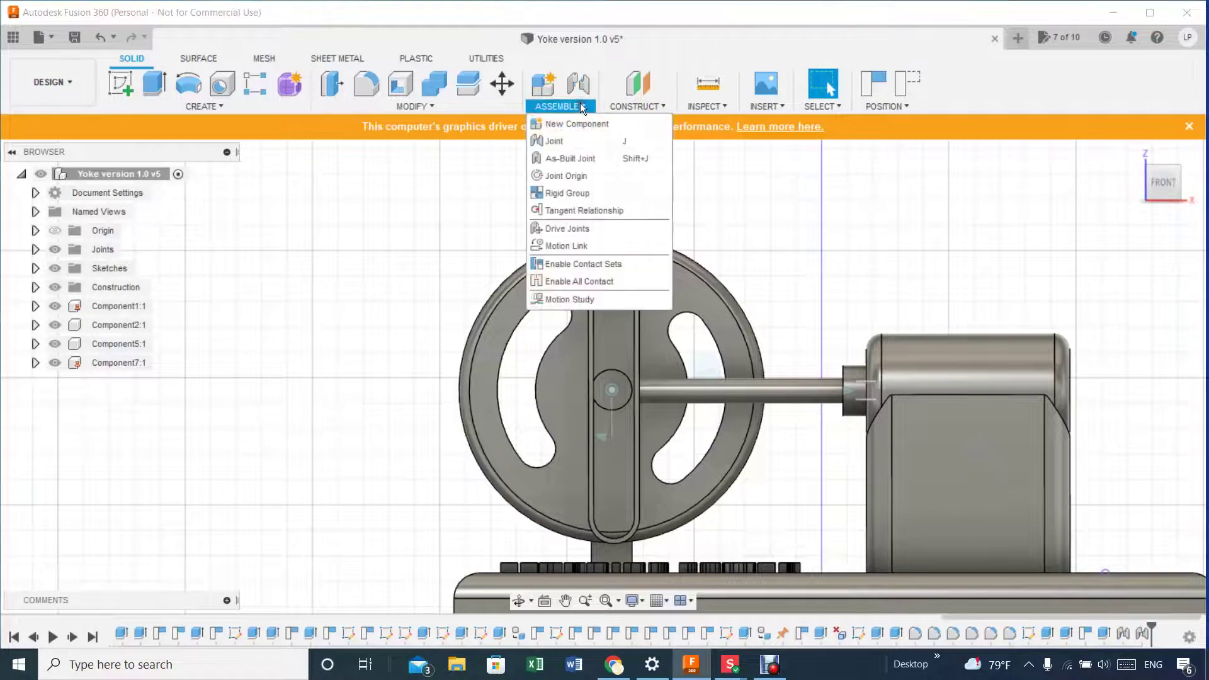
left_click(565, 264)
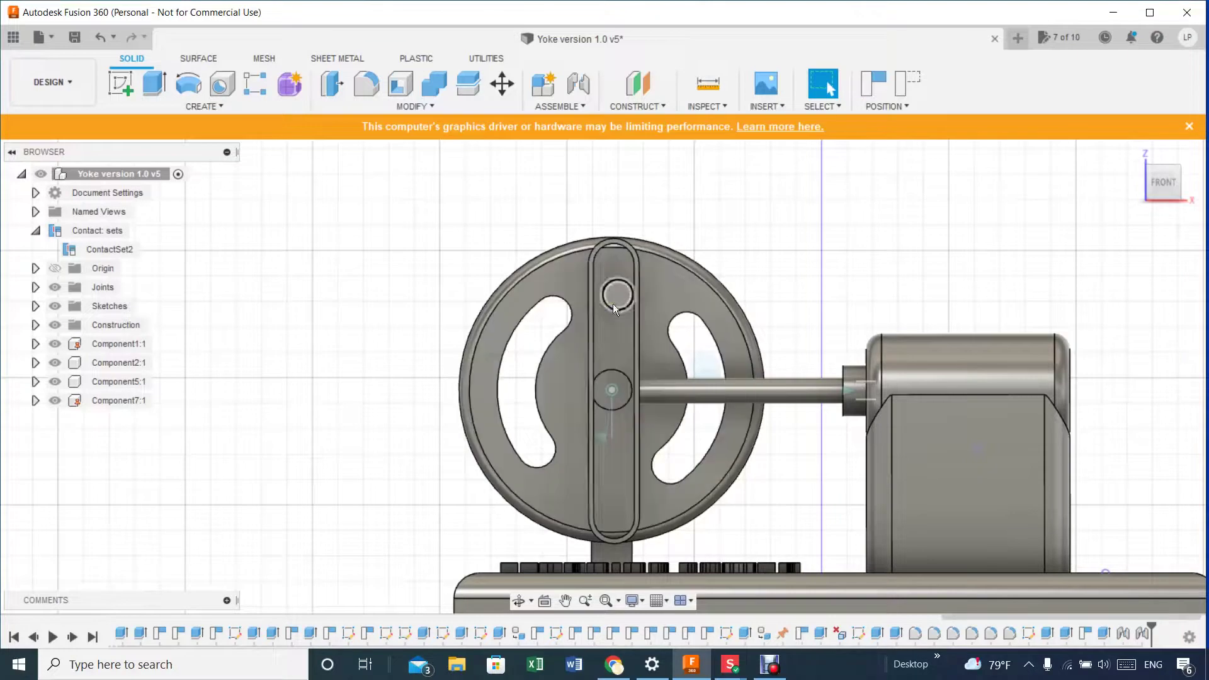
left_click_drag(657, 273, 565, 354)
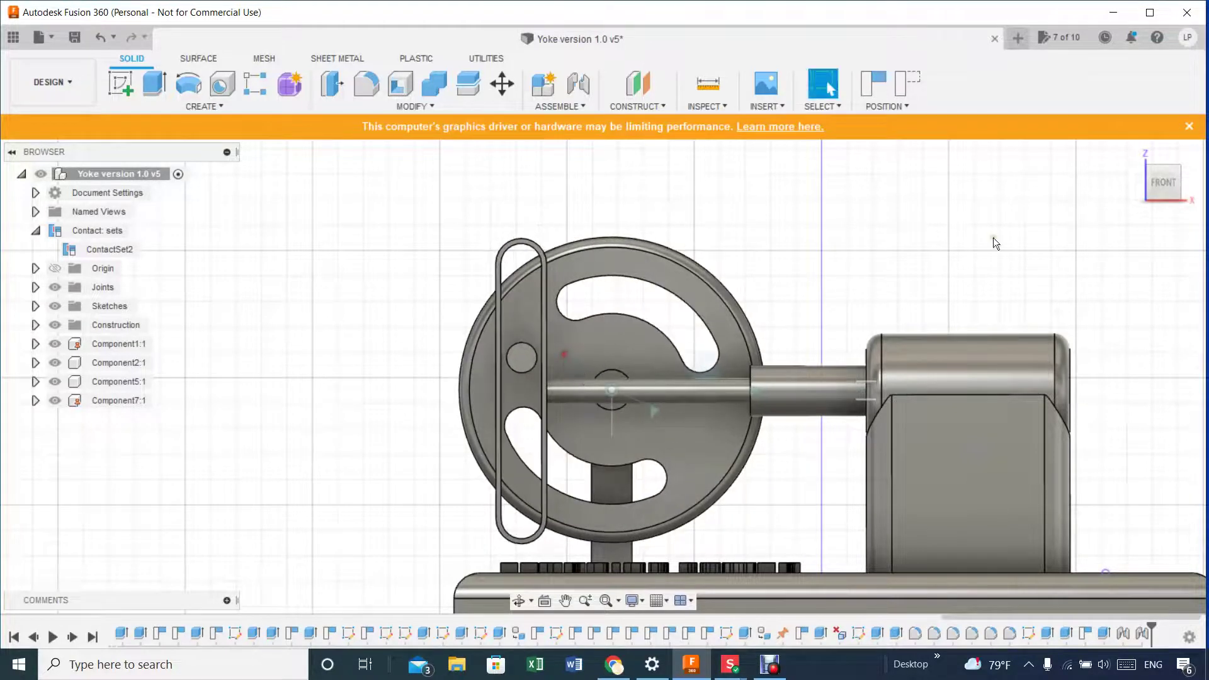
Examine how the crank pin sits in the yoke slot from several angles, ending on a raised front view of the whole mechanism.
mouse_move(1164, 184)
left_mouse_down()
mouse_move(1158, 237)
mouse_move(1139, 259)
mouse_move(1140, 233)
mouse_move(1155, 243)
mouse_move(1190, 218)
mouse_move(44, 230)
mouse_move(89, 233)
mouse_move(70, 251)
left_mouse_up()
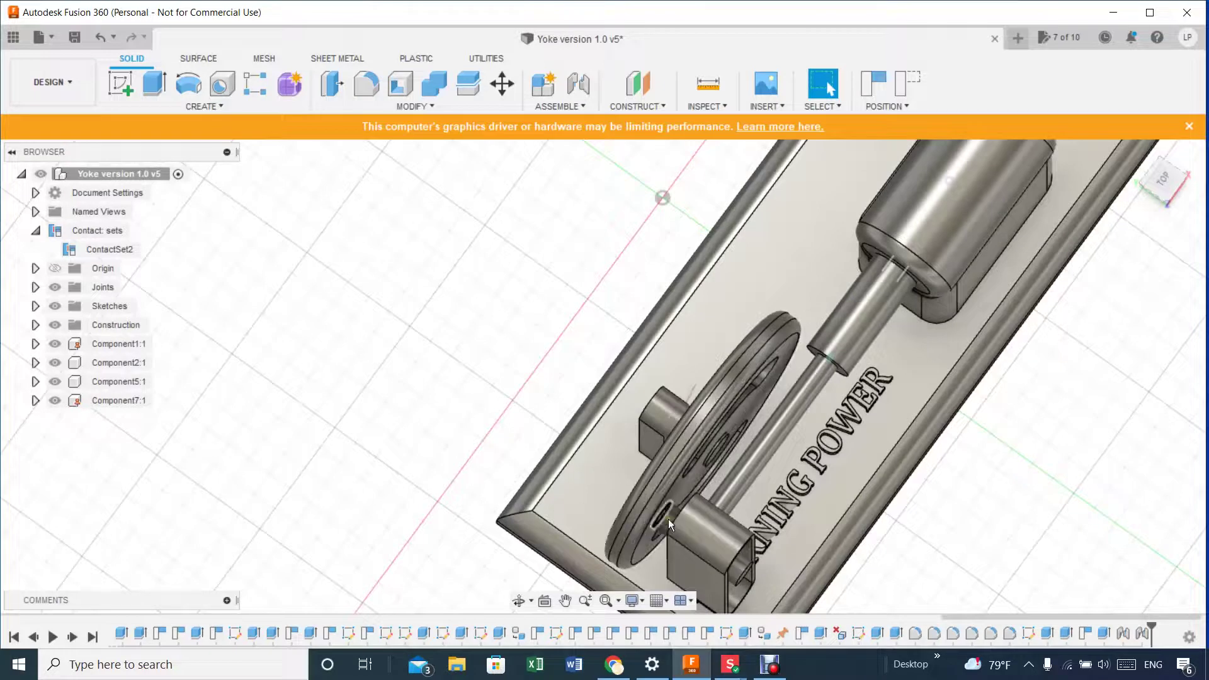
left_click(1163, 183)
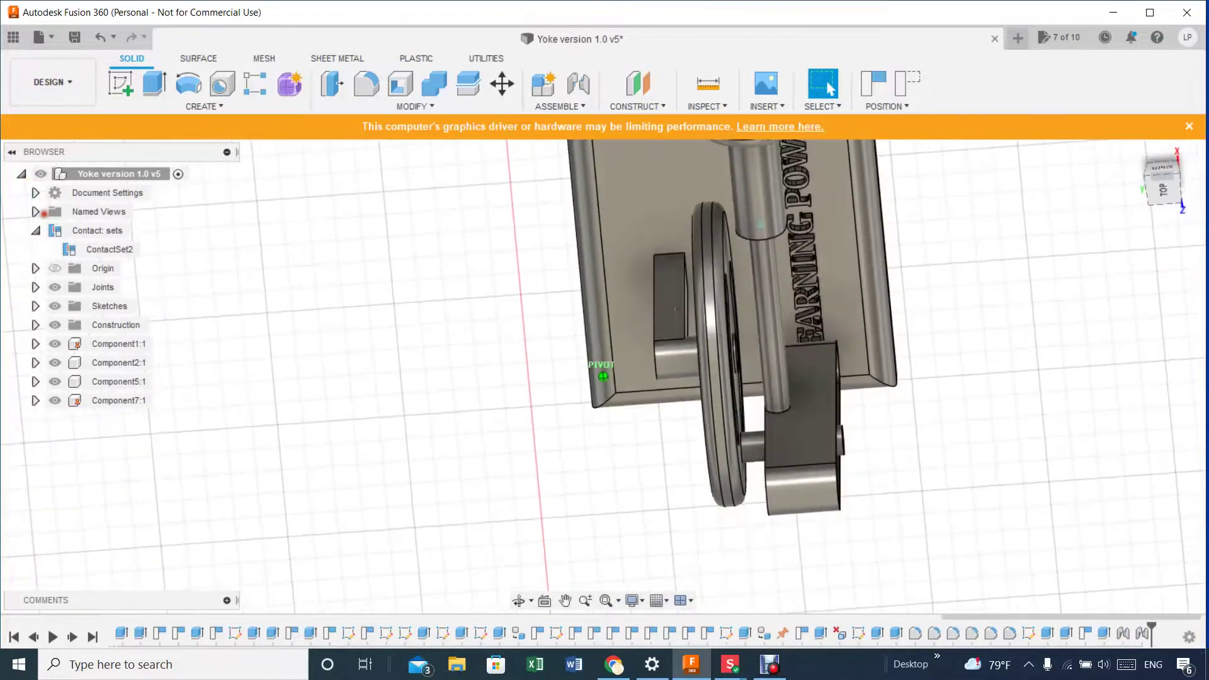
middle_click_drag(493, 114, 498, 630, "shift")
middle_click_drag(35, 116, 1036, 119, "shift")
scroll(1000, 248, "down", 3)
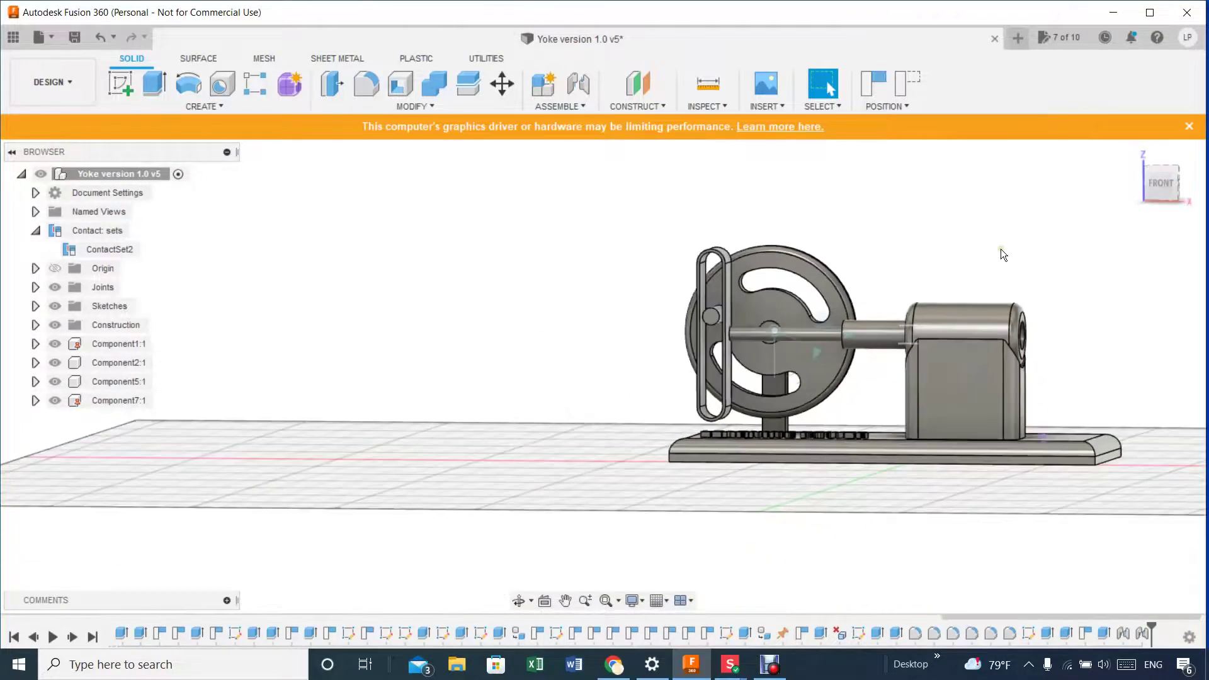
left_click_drag(1160, 189, 946, 208)
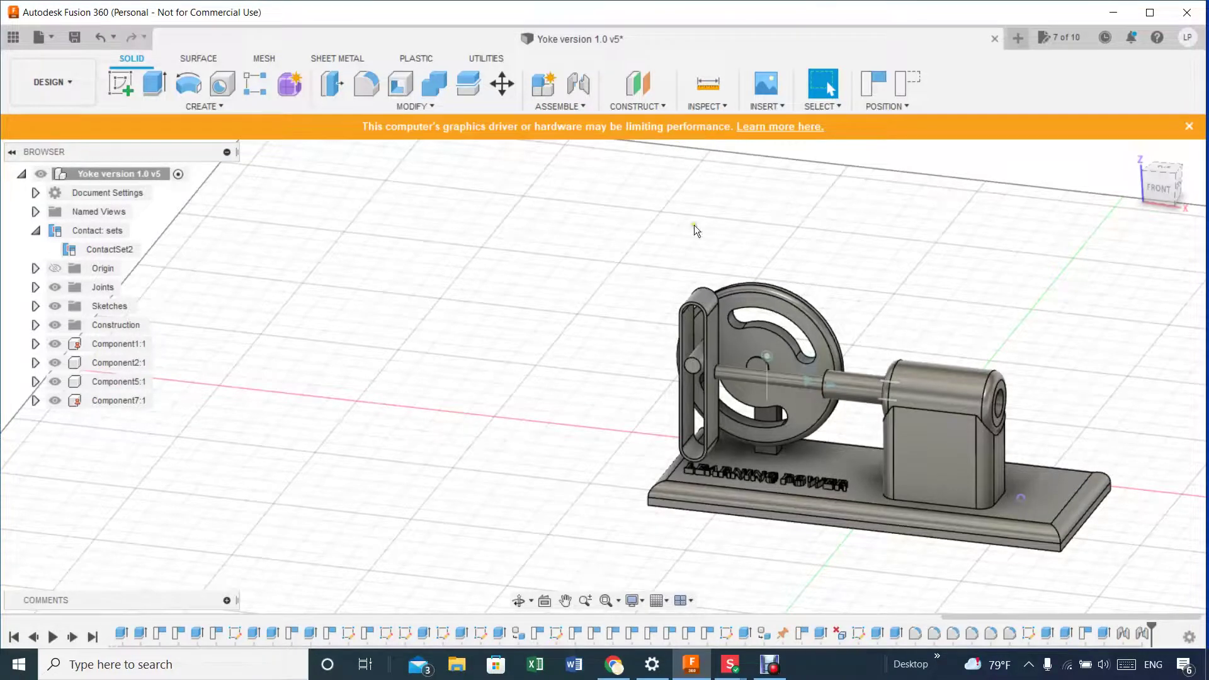
mouse_move(1152, 183)
left_mouse_down()
mouse_move(1099, 184)
mouse_move(1152, 183)
left_mouse_up()
left_click(566, 600)
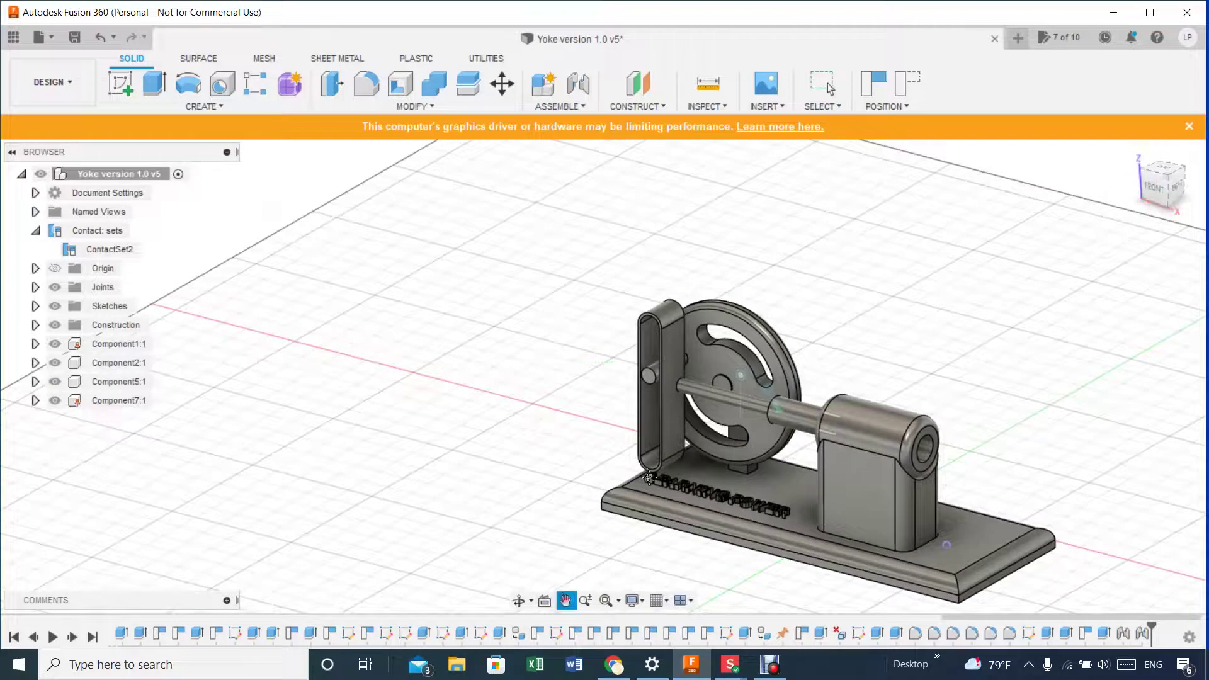
left_click_drag(653, 478, 507, 345)
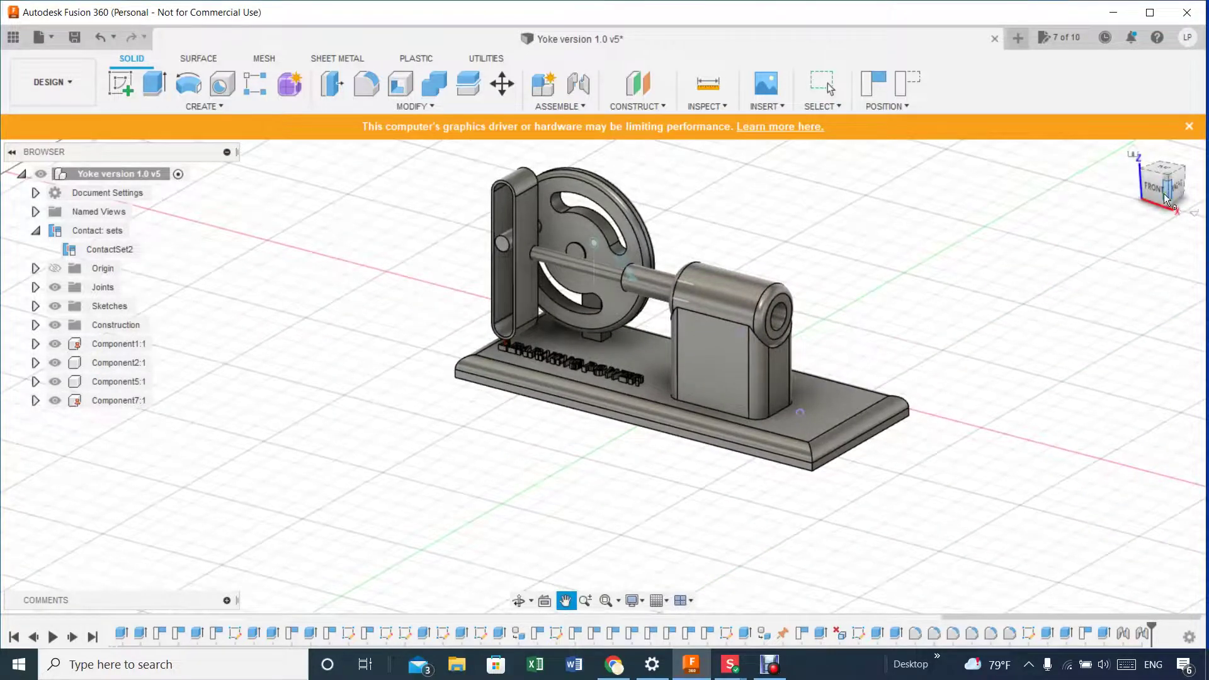
left_click_drag(1163, 187, 1180, 213)
middle_click_drag(717, 281, 715, 248, "shift")
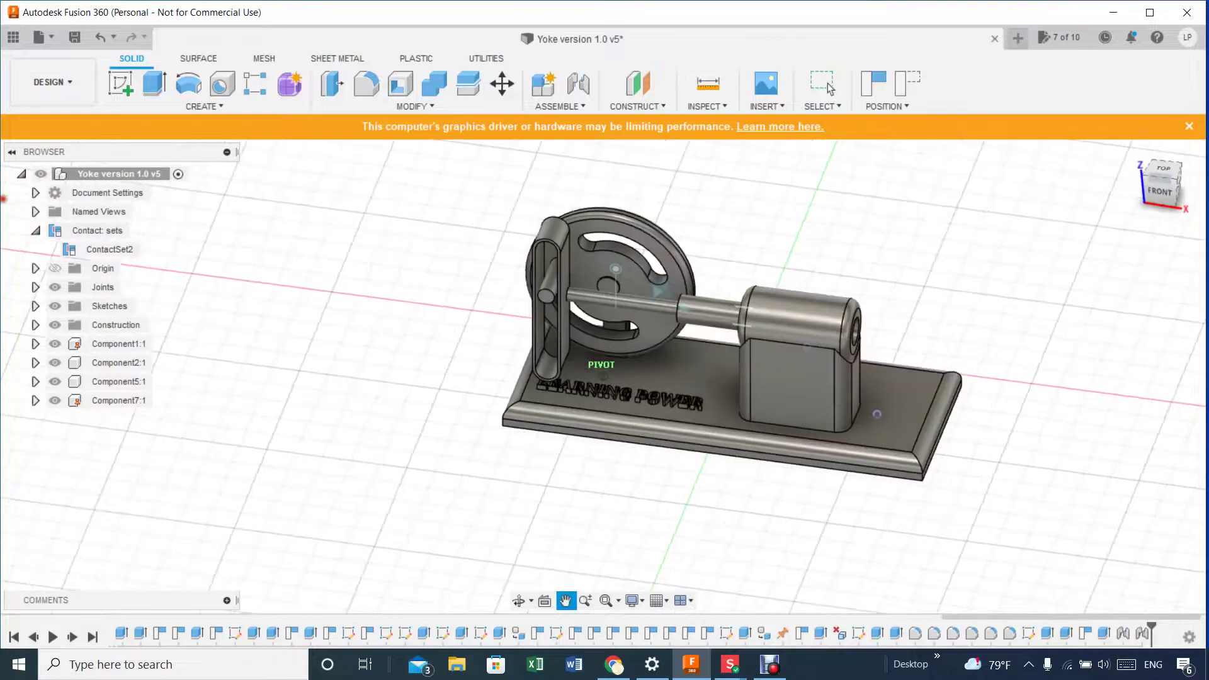
Start a motion study, add the flywheel's revolute joint to it, and place the dialog clear of the mechanism.
left_click(573, 105)
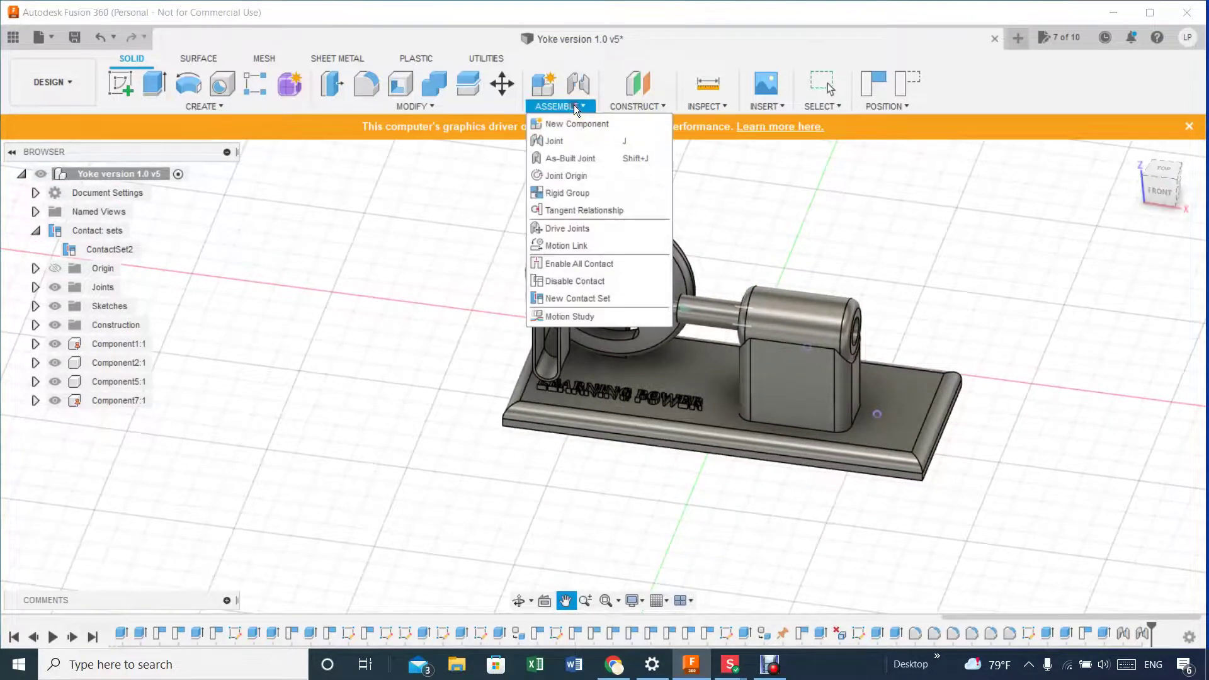
left_click(561, 319)
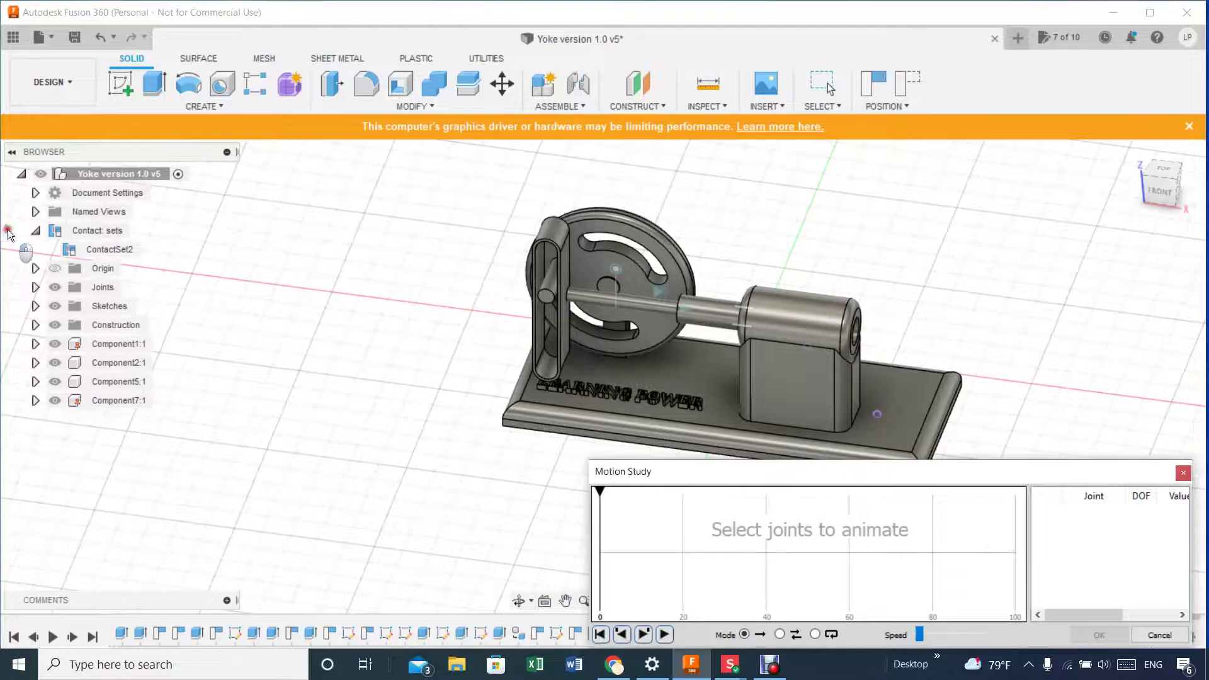
left_click_drag(848, 471, 148, 249)
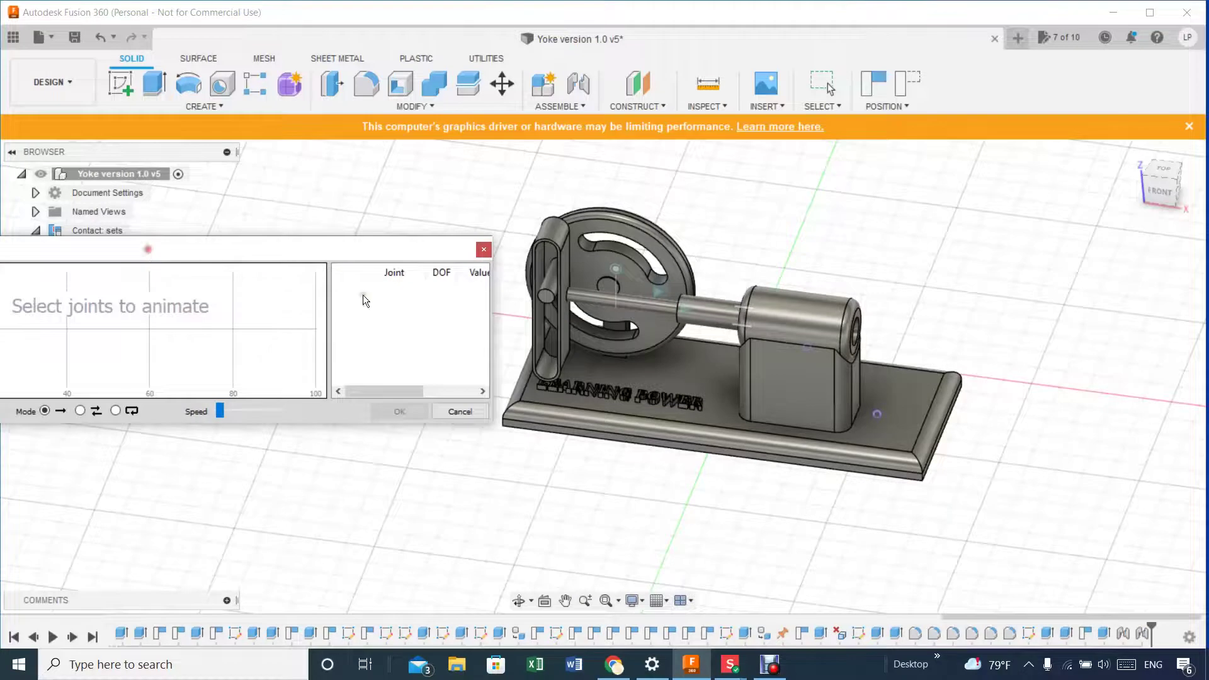
left_click(615, 271)
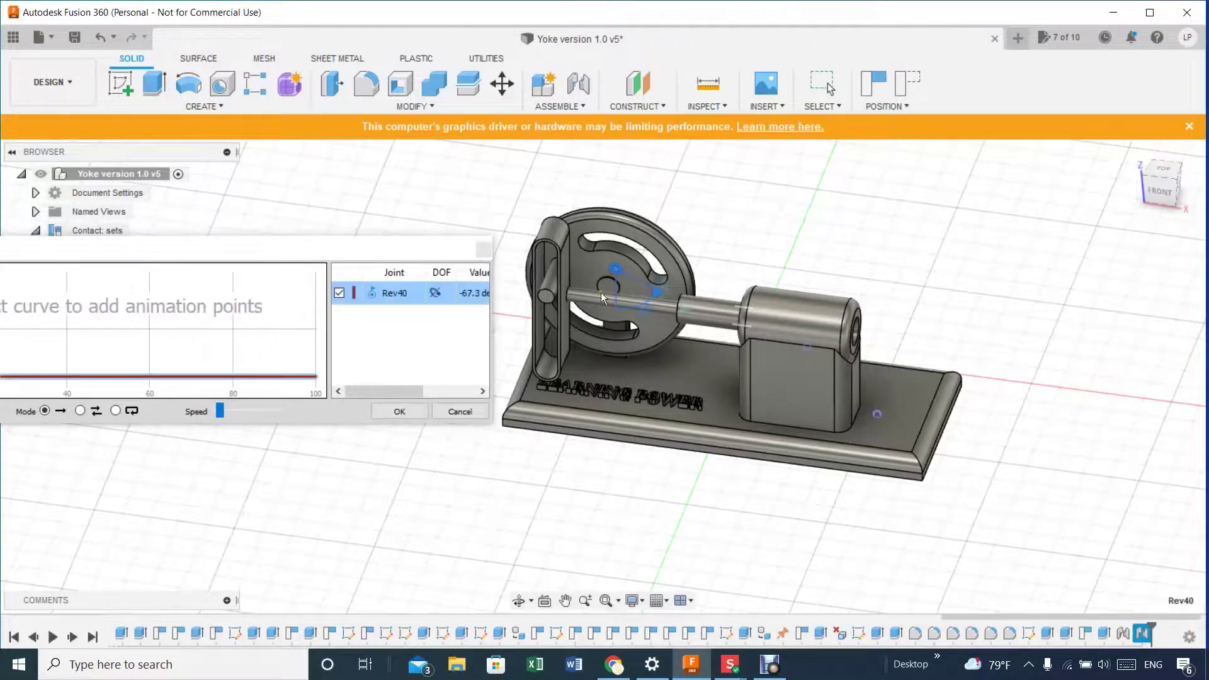
left_click_drag(255, 251, 701, 405)
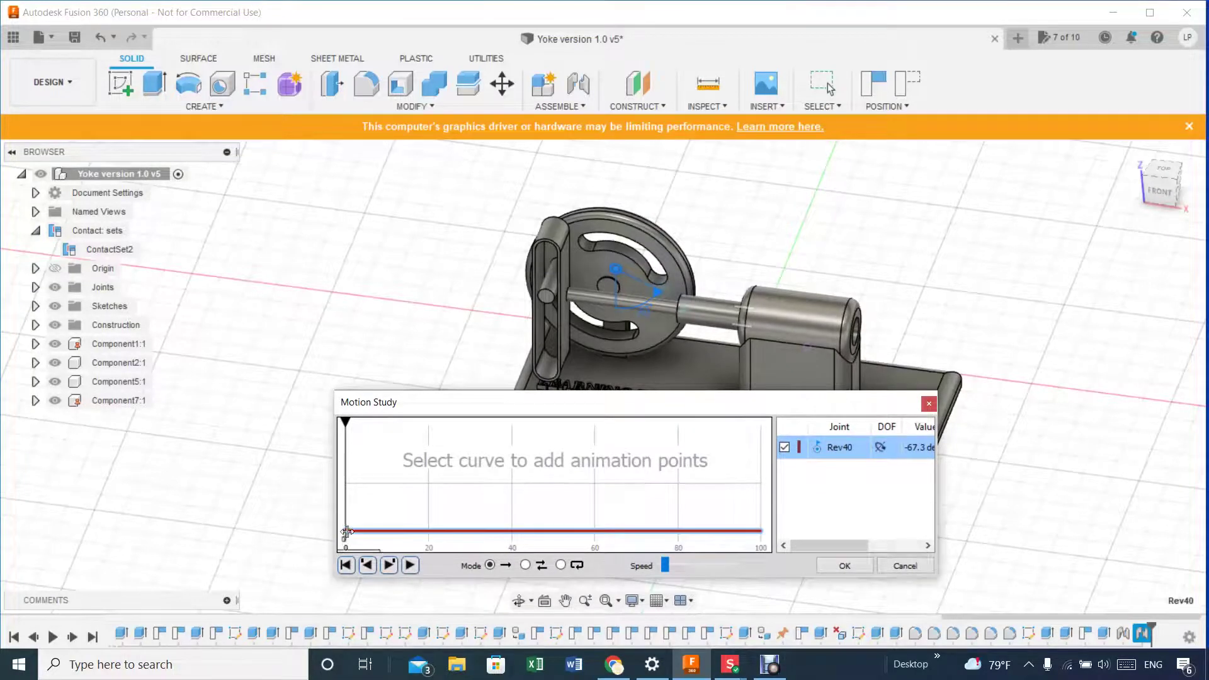
left_click_drag(667, 410, 550, 348)
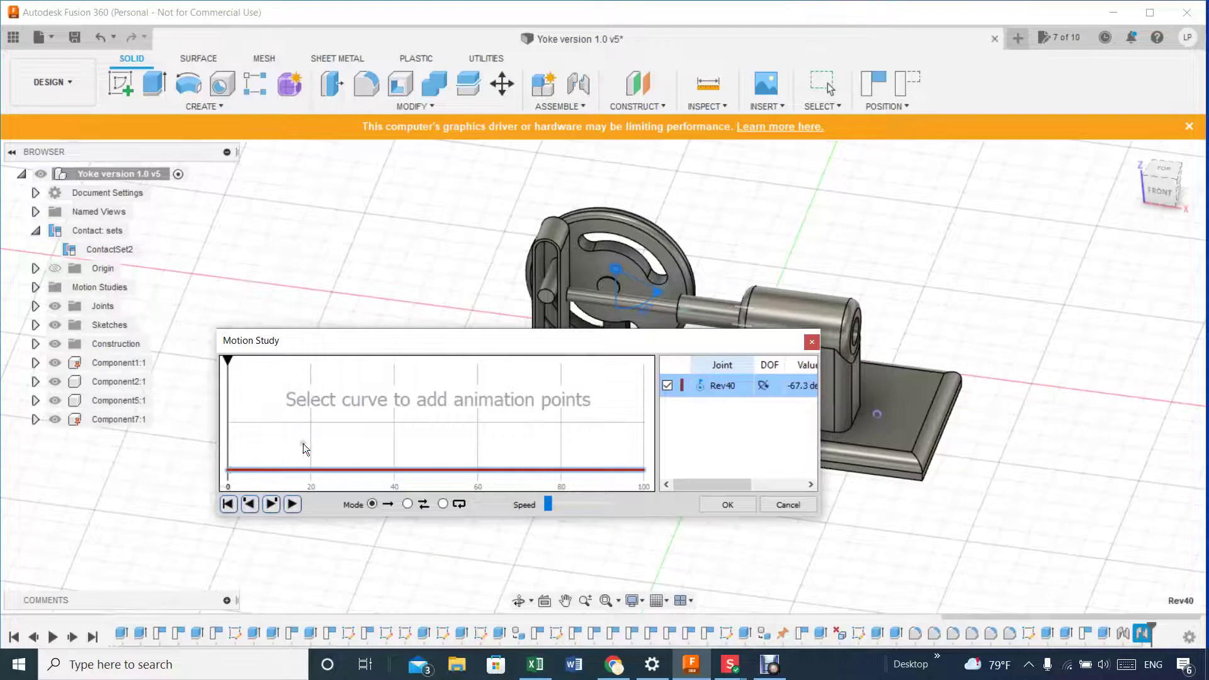
Add a start point at the joint's current angle to the flywheel curve, and an end point of 292.7 deg at step 100.
left_click(233, 470)
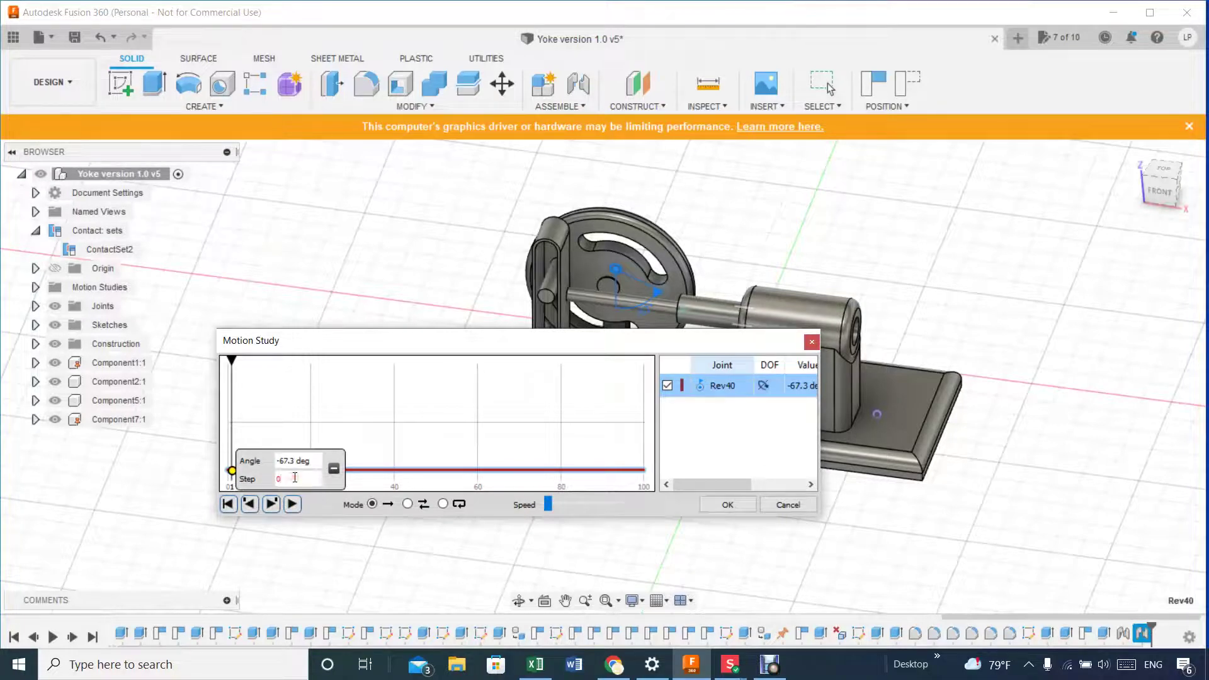
left_click_drag(310, 468, 257, 460)
left_click_drag(308, 462, 258, 457)
left_click(642, 471)
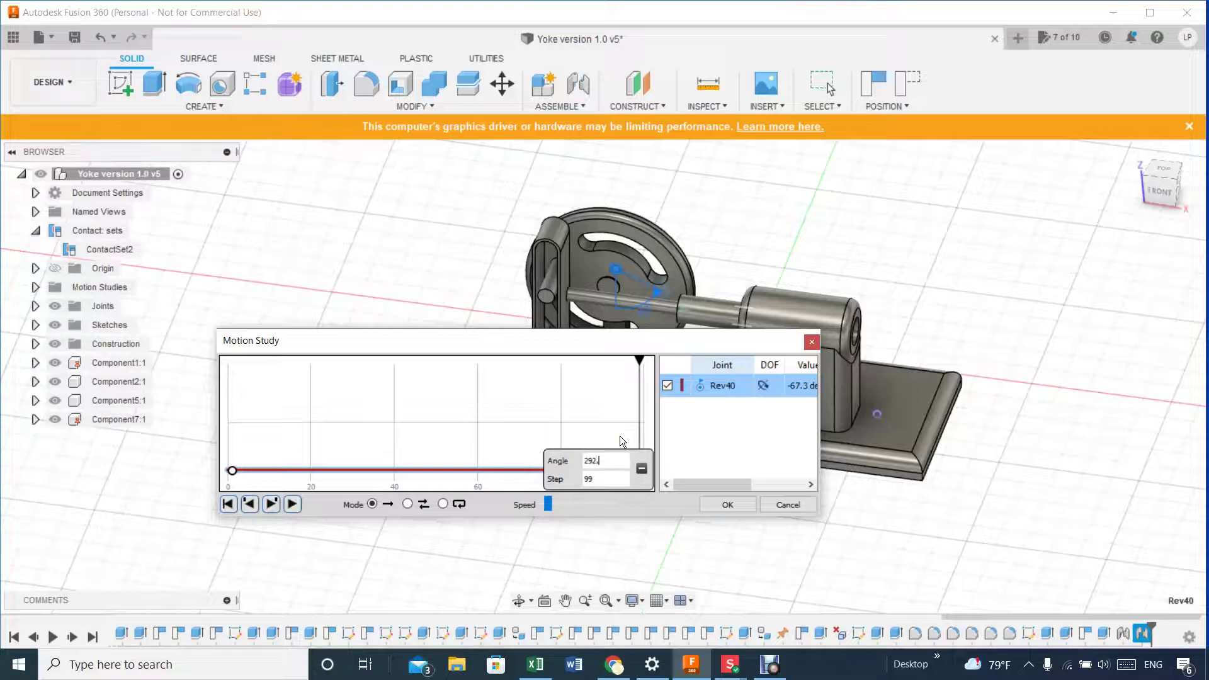
left_click(599, 478)
Play the motion study once from its start, and replay it in loop mode with the mechanism in view.
left_click(228, 504)
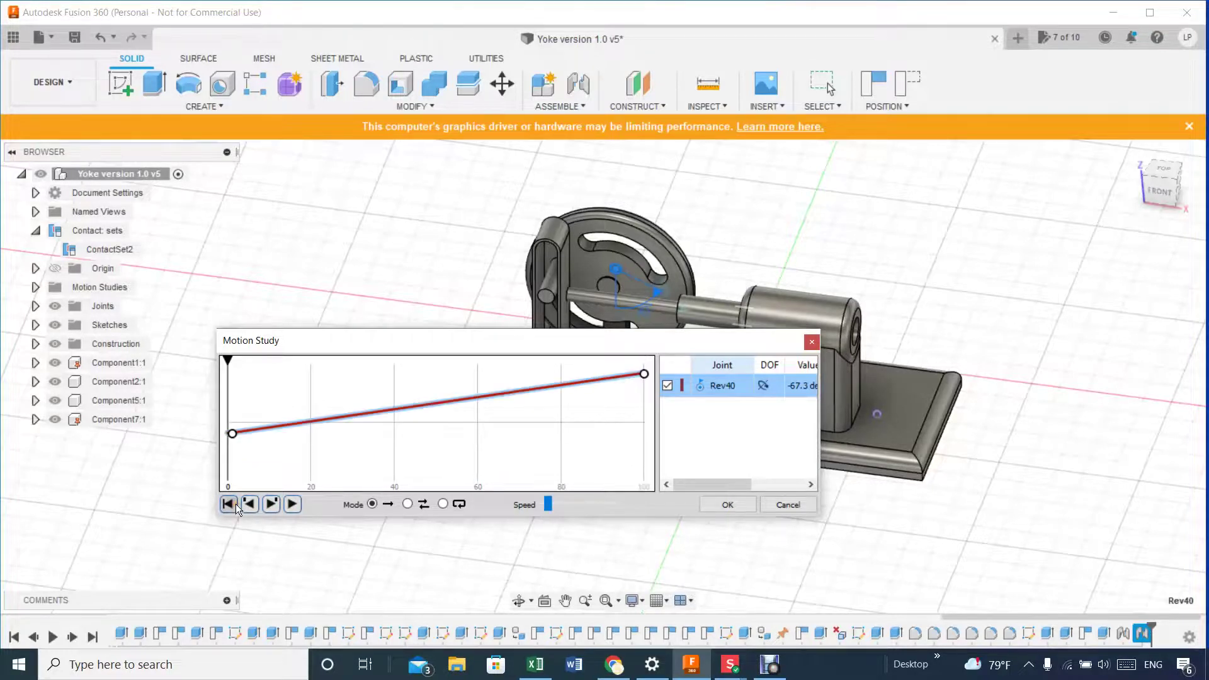
left_click(292, 504)
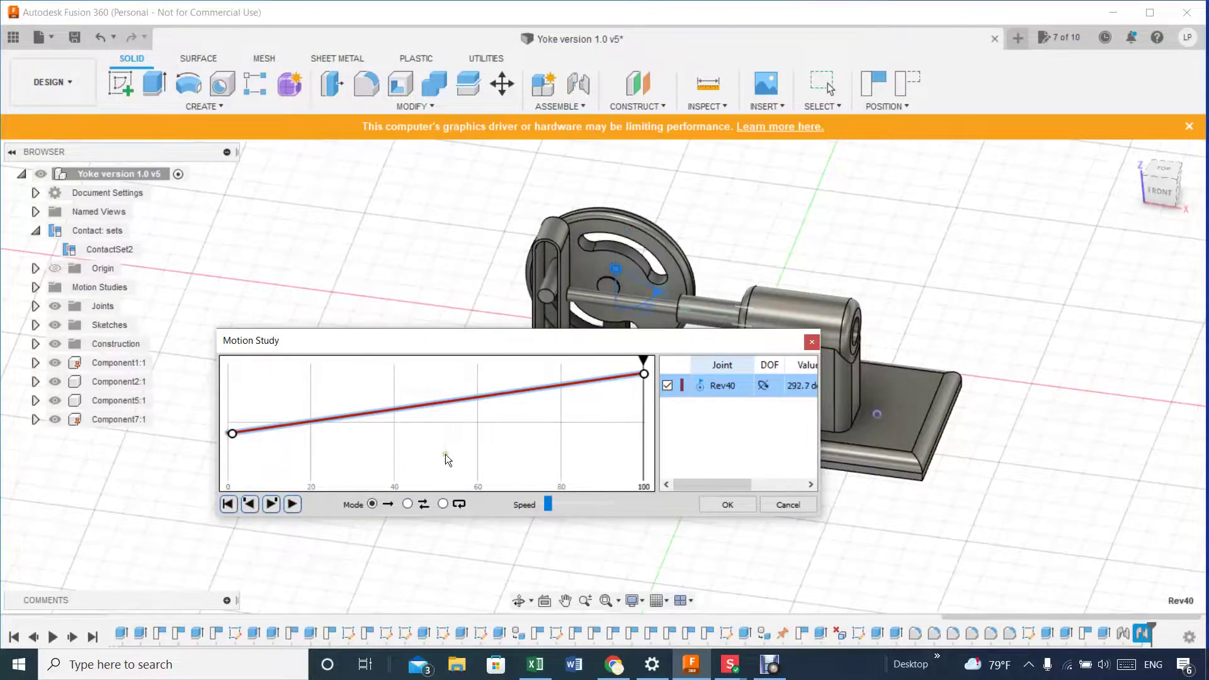
left_click_drag(586, 346, 690, 421)
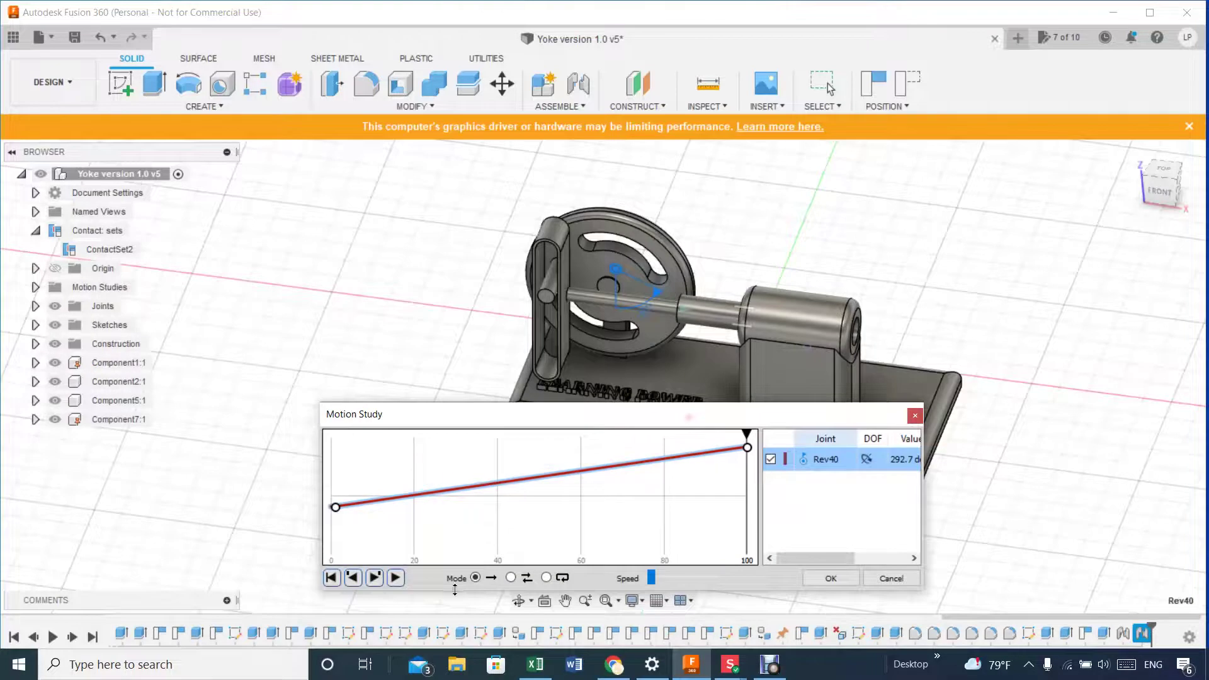
left_click(545, 577)
left_click(399, 577)
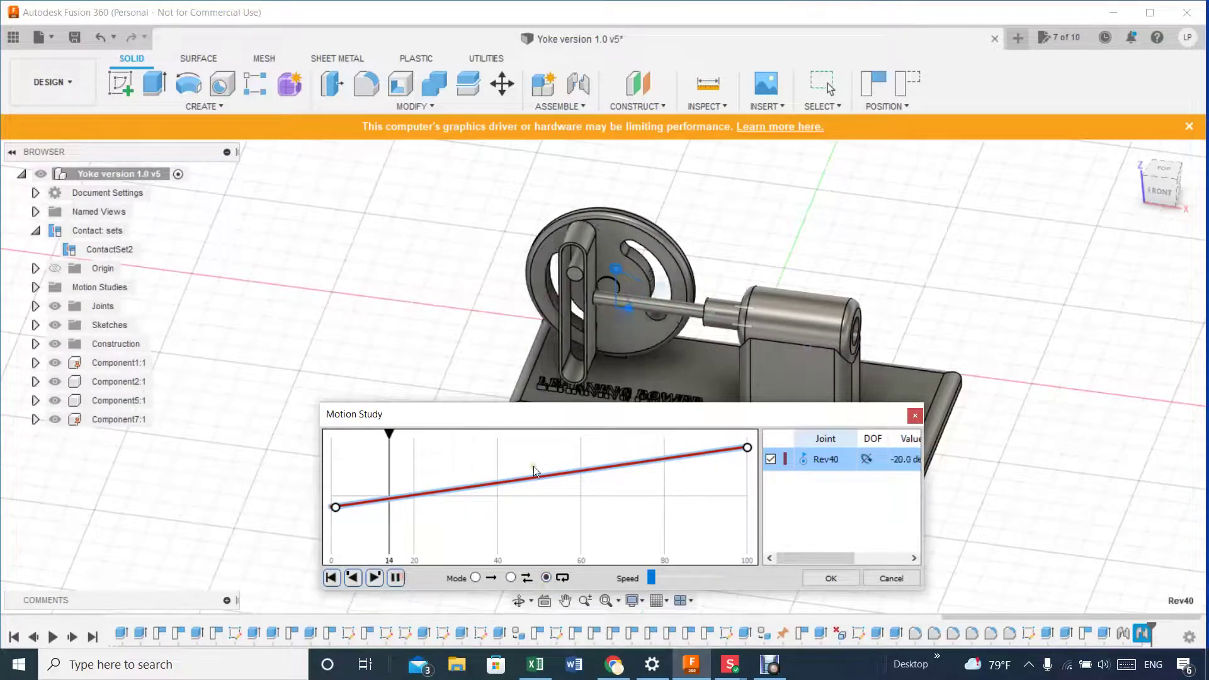
Examine the looping Scotch yoke motion from the front, above and behind, with the motion study dialog clear of the mechanism.
left_click_drag(713, 413, 292, 546)
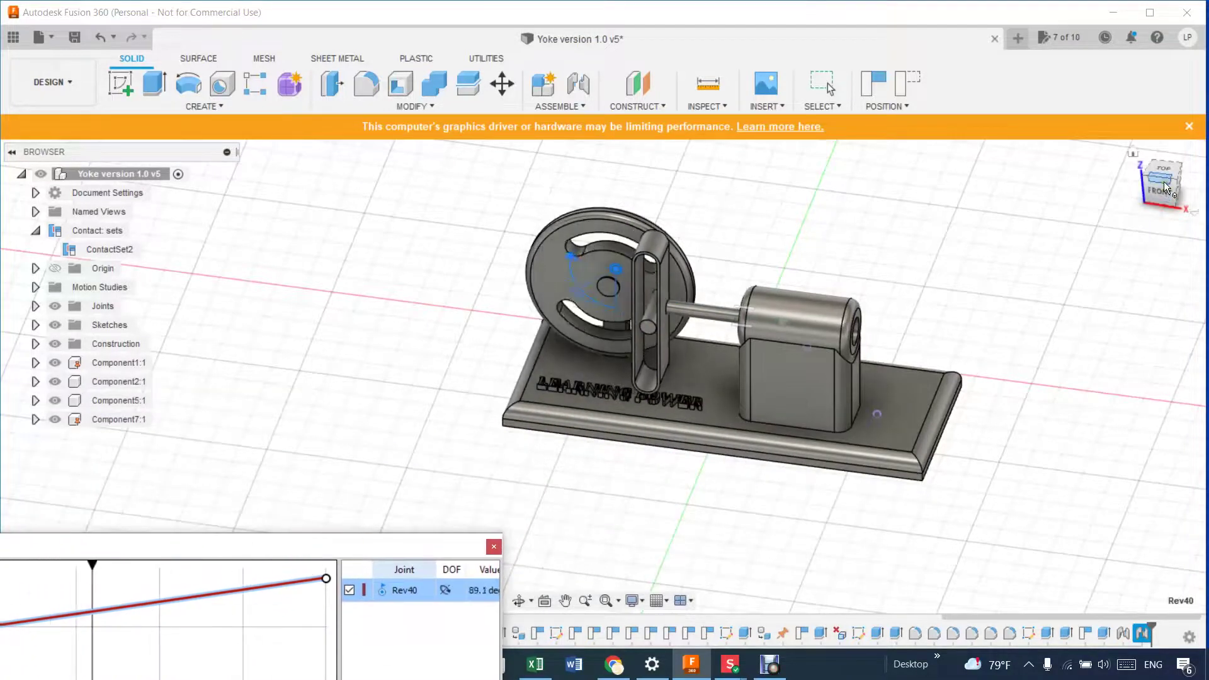
left_click_drag(1164, 188, 24, 216)
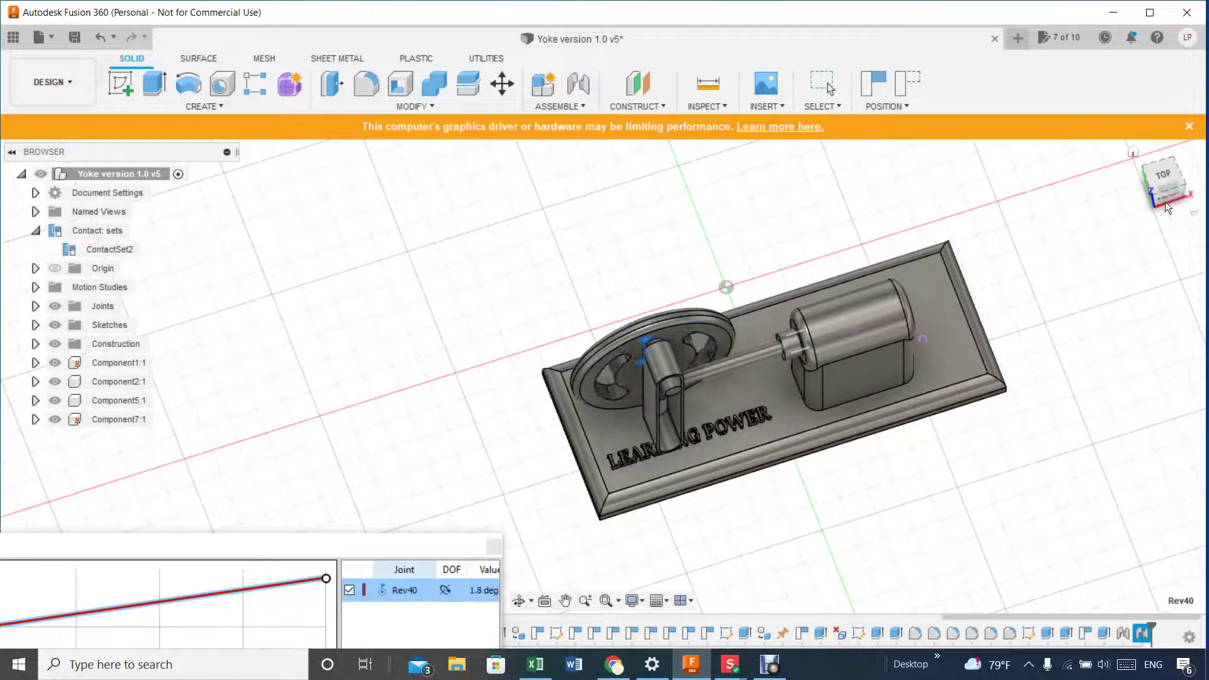
left_click_drag(1171, 194, 1127, 151)
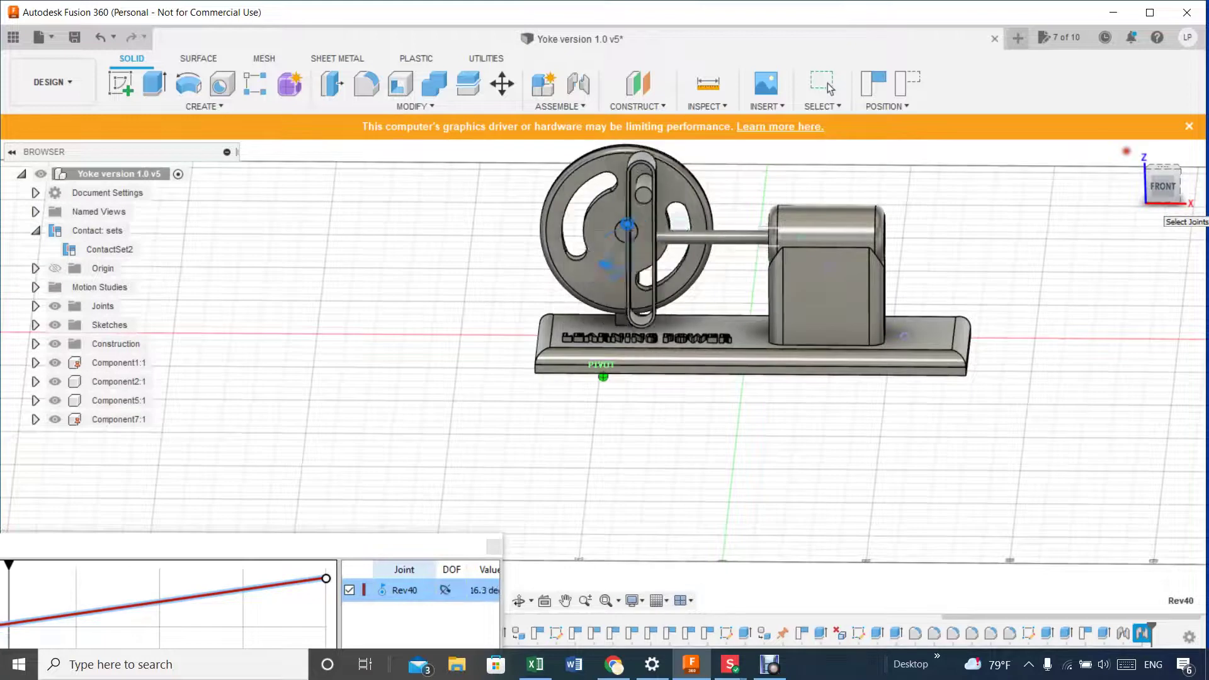
mouse_move(1127, 151)
left_mouse_down()
mouse_move(955, 159)
mouse_move(985, 183)
mouse_move(1118, 192)
mouse_move(1121, 156)
left_mouse_up()
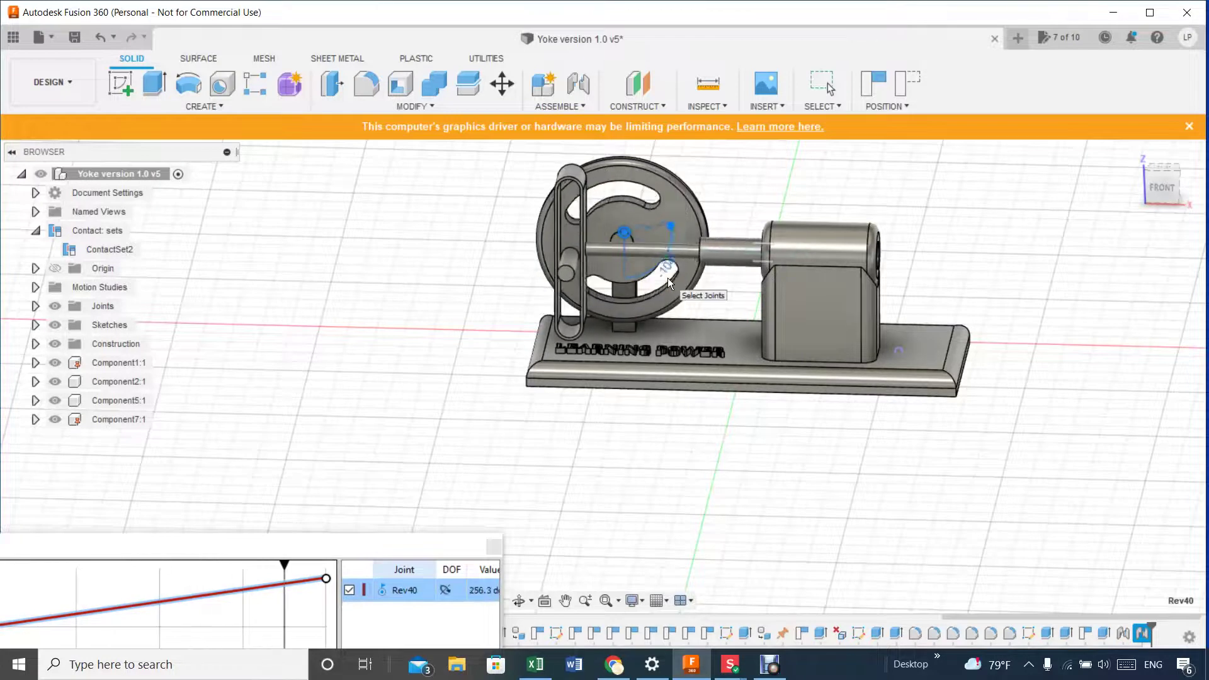
left_click_drag(1161, 191, 1114, 215)
scroll(1065, 209, "up", 2)
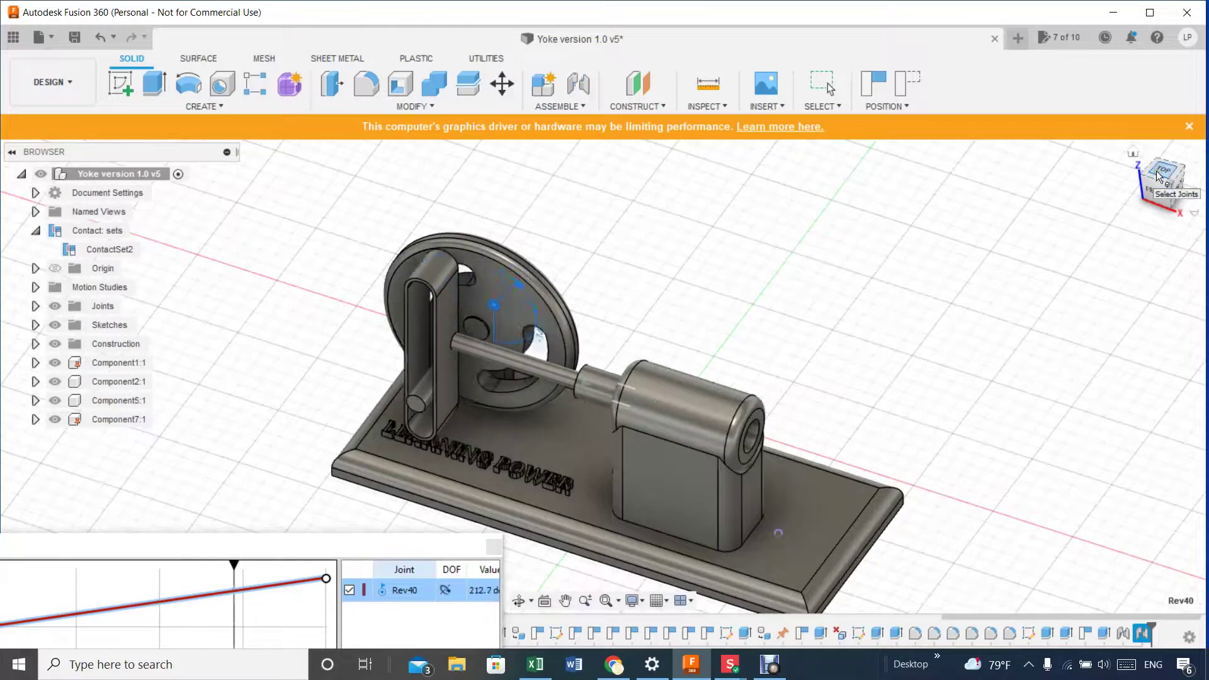
left_click_drag(1151, 183, 1195, 163)
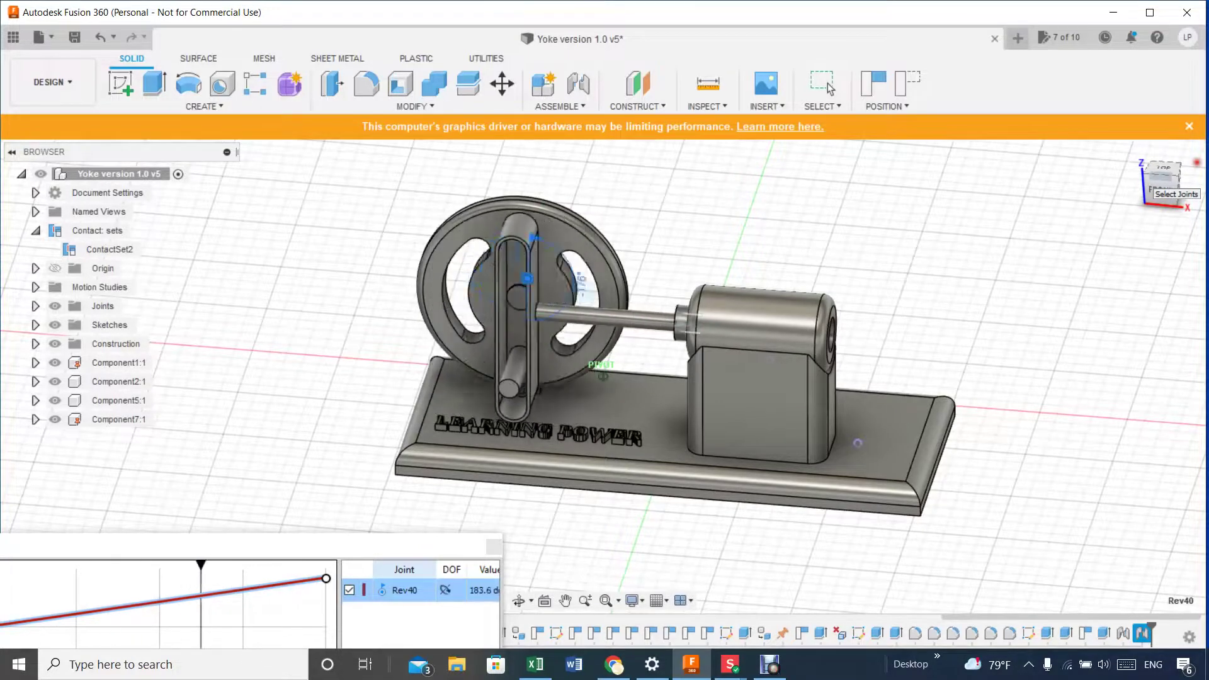
mouse_move(1197, 163)
left_mouse_down()
mouse_move(1142, 183)
mouse_move(1203, 177)
mouse_move(1181, 162)
mouse_move(1189, 147)
mouse_move(1149, 165)
mouse_move(1109, 147)
left_mouse_up()
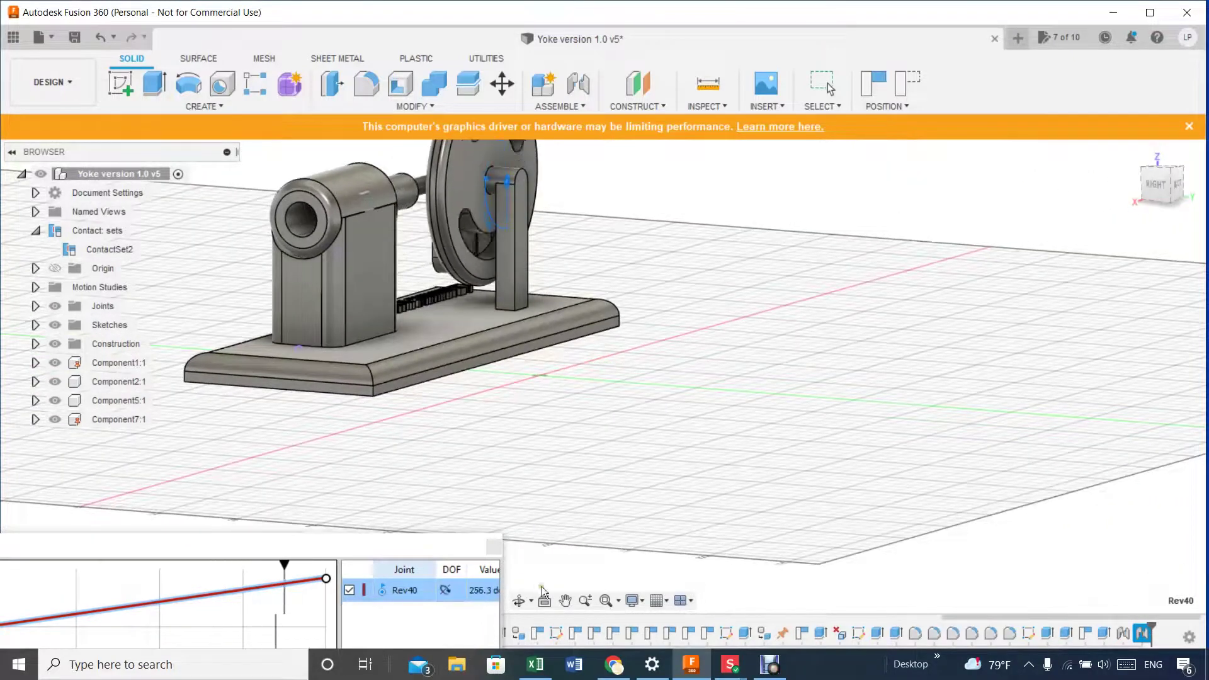
left_click(568, 603)
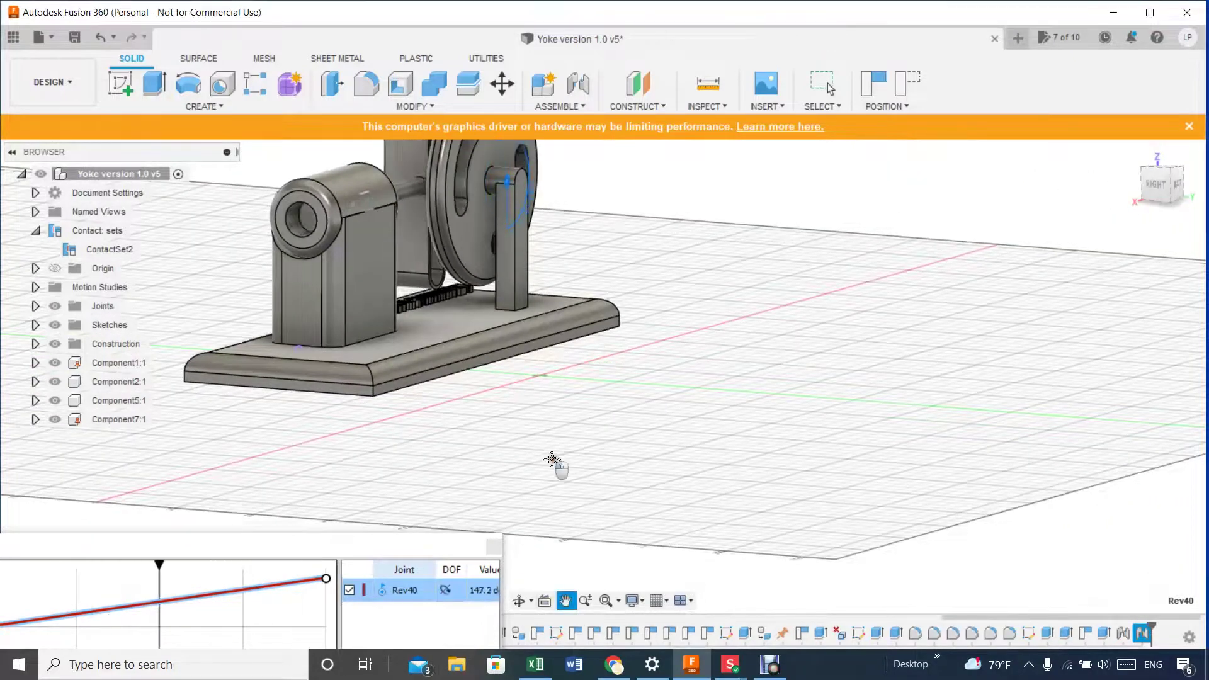
left_click_drag(513, 432, 718, 518)
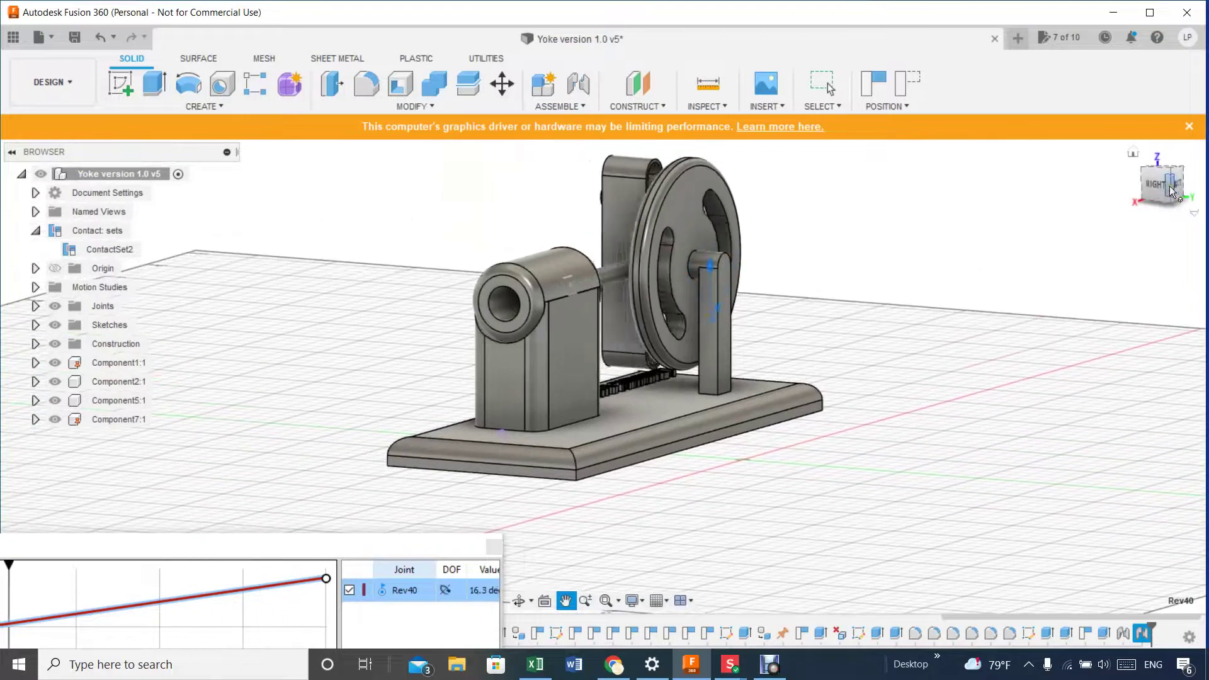
mouse_move(1148, 184)
left_mouse_down()
mouse_move(1088, 196)
mouse_move(1103, 190)
mouse_move(55, 197)
mouse_move(127, 192)
mouse_move(123, 205)
left_mouse_up()
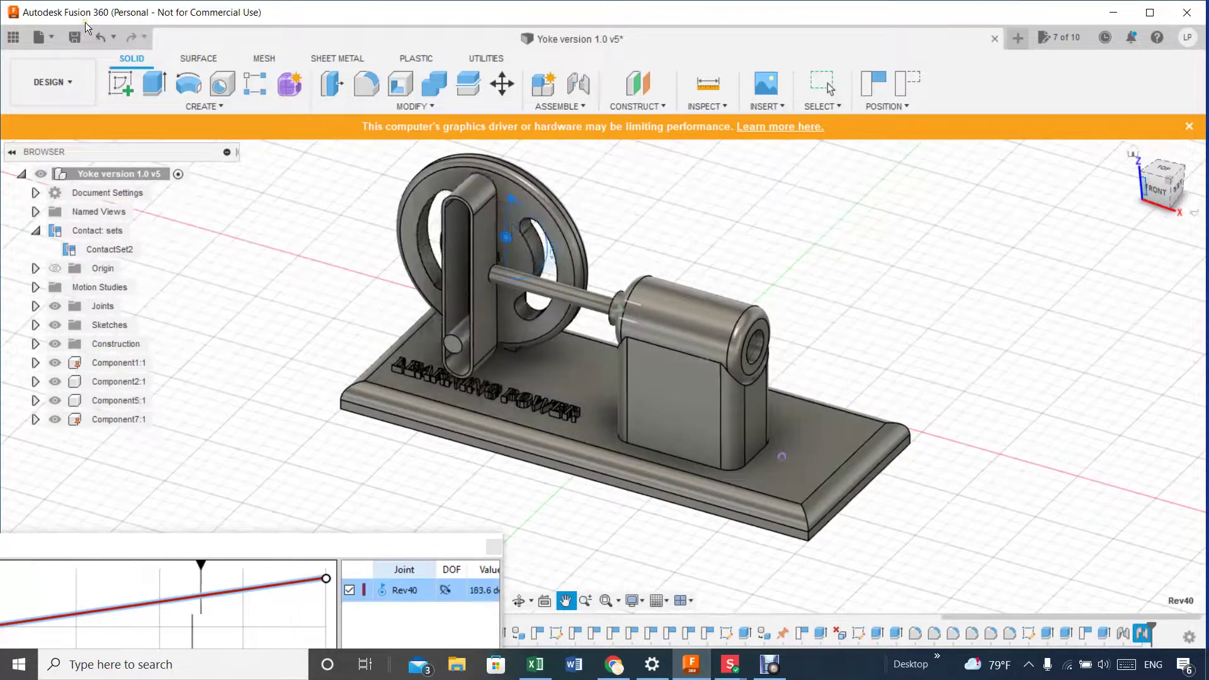
Bring the motion study controls back into view and raise the playback speed in small increments.
left_click_drag(205, 543, 357, 412)
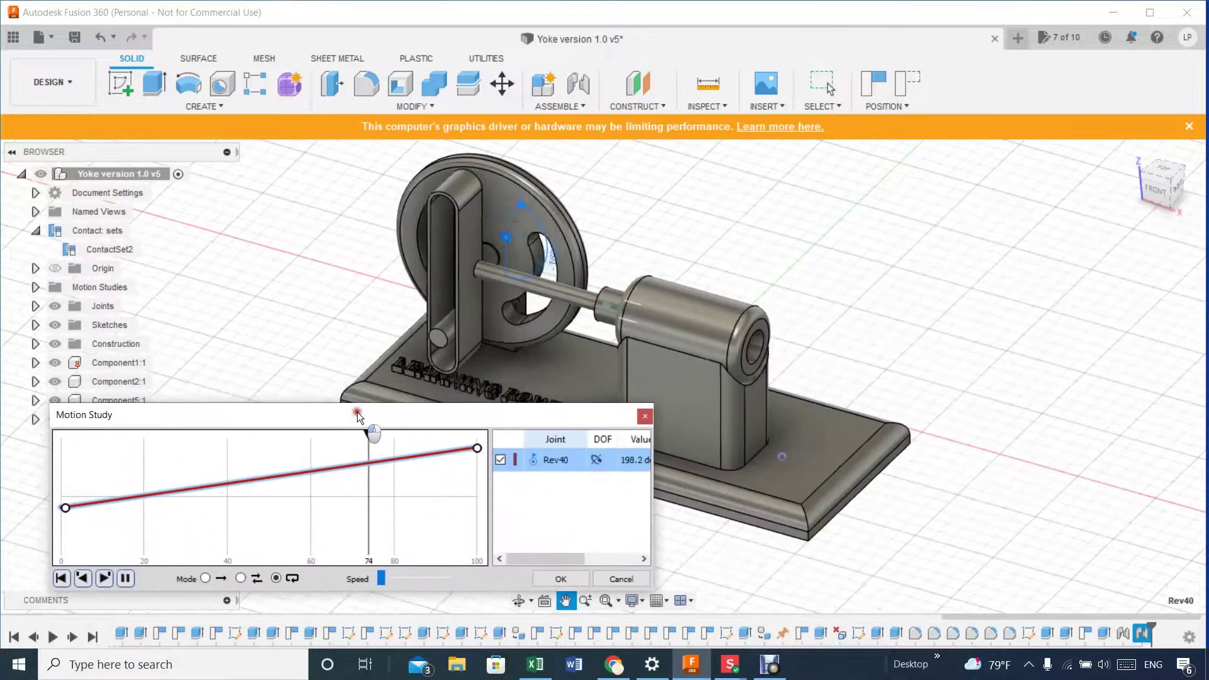
left_click(381, 577)
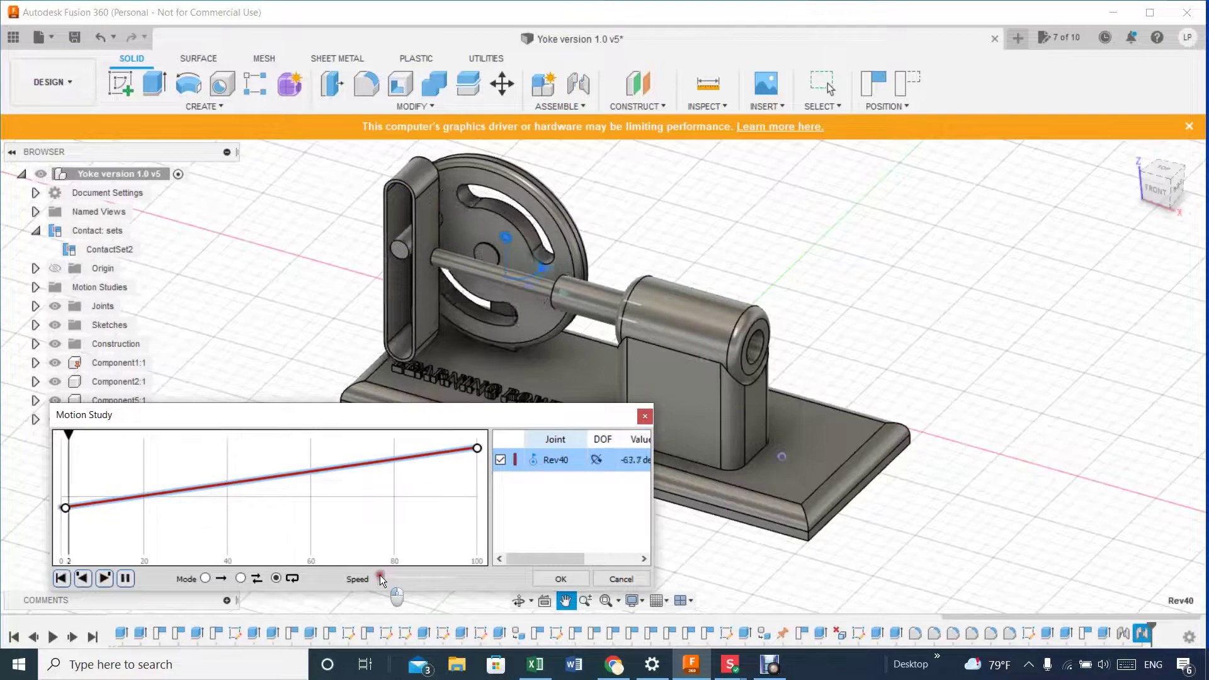
left_click_drag(381, 579, 387, 581)
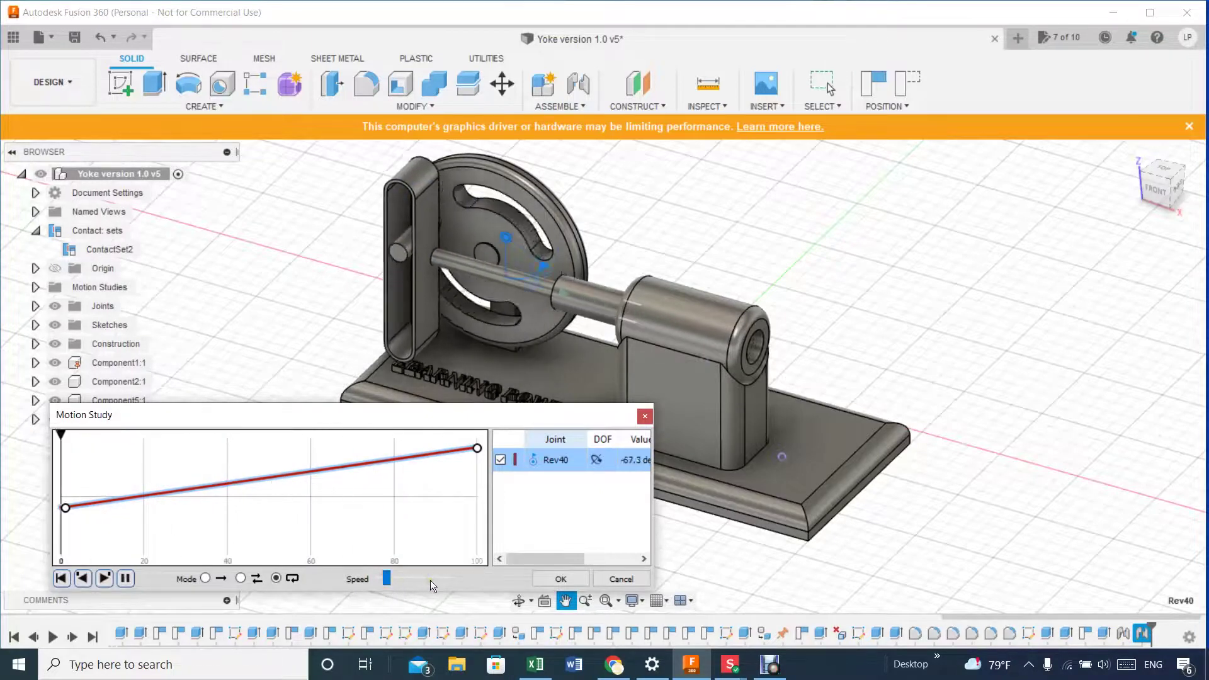
left_click(396, 578)
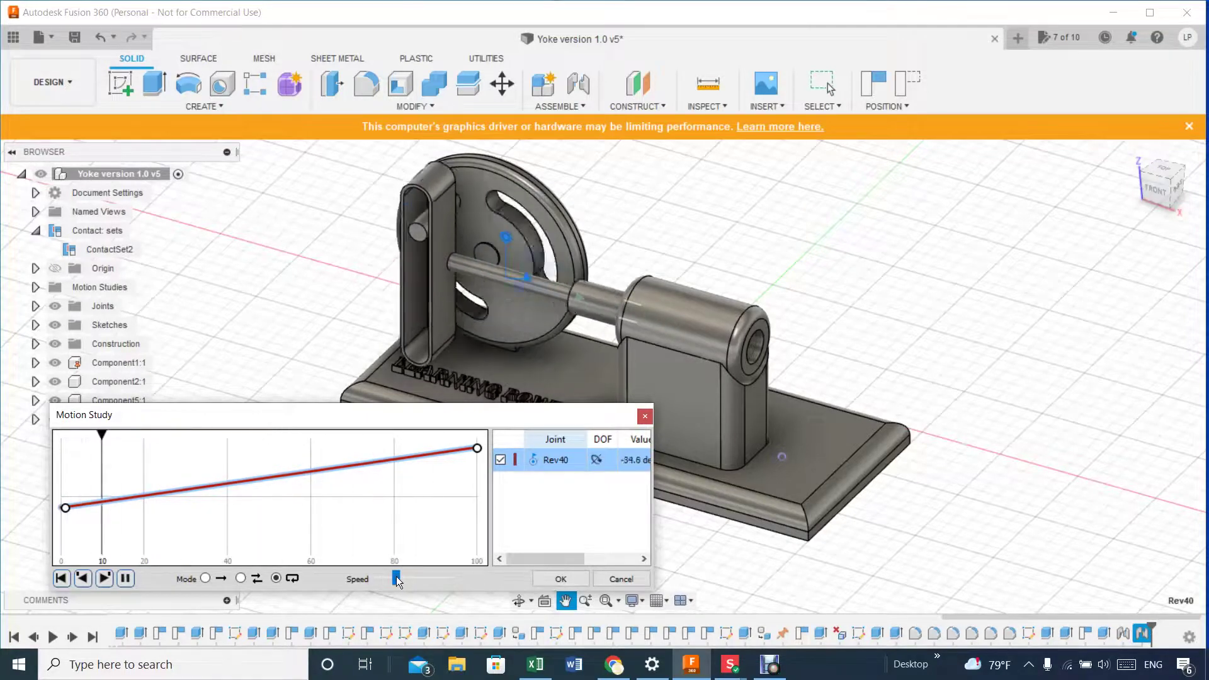
Examine the faster playback from the front and from above, with the motion study dialog moved off the mechanism.
left_click_drag(407, 418, 448, 588)
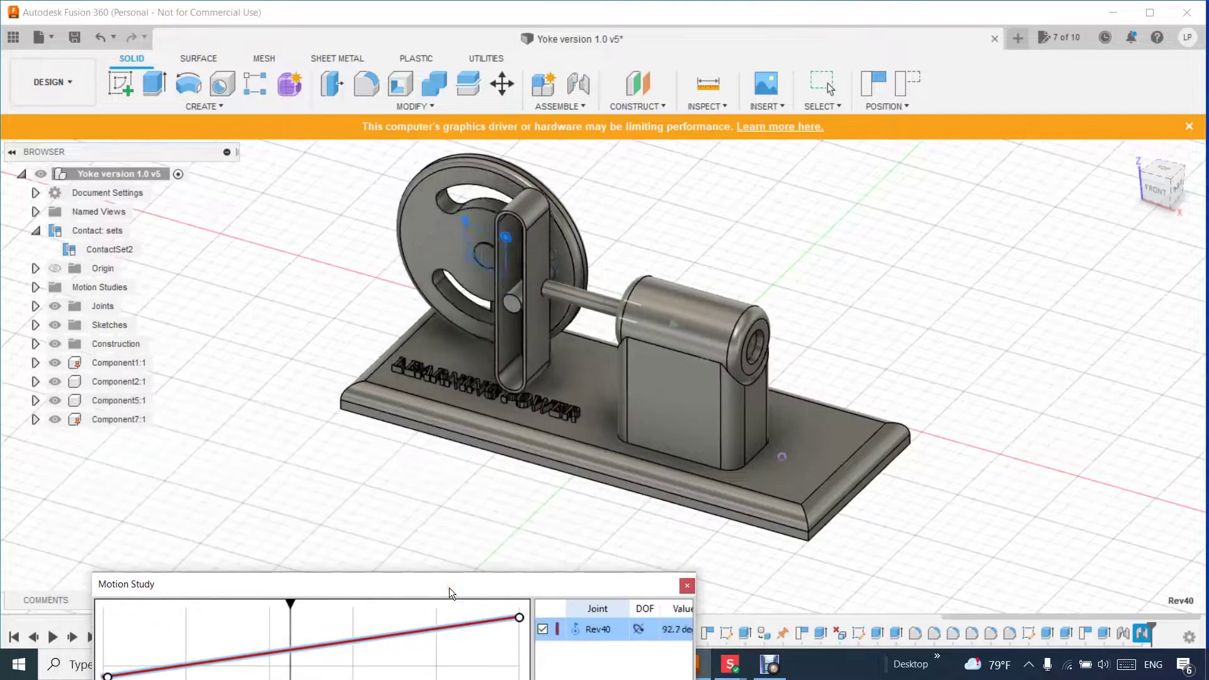
mouse_move(1160, 191)
left_mouse_down()
mouse_move(1196, 195)
mouse_move(17, 192)
left_mouse_up()
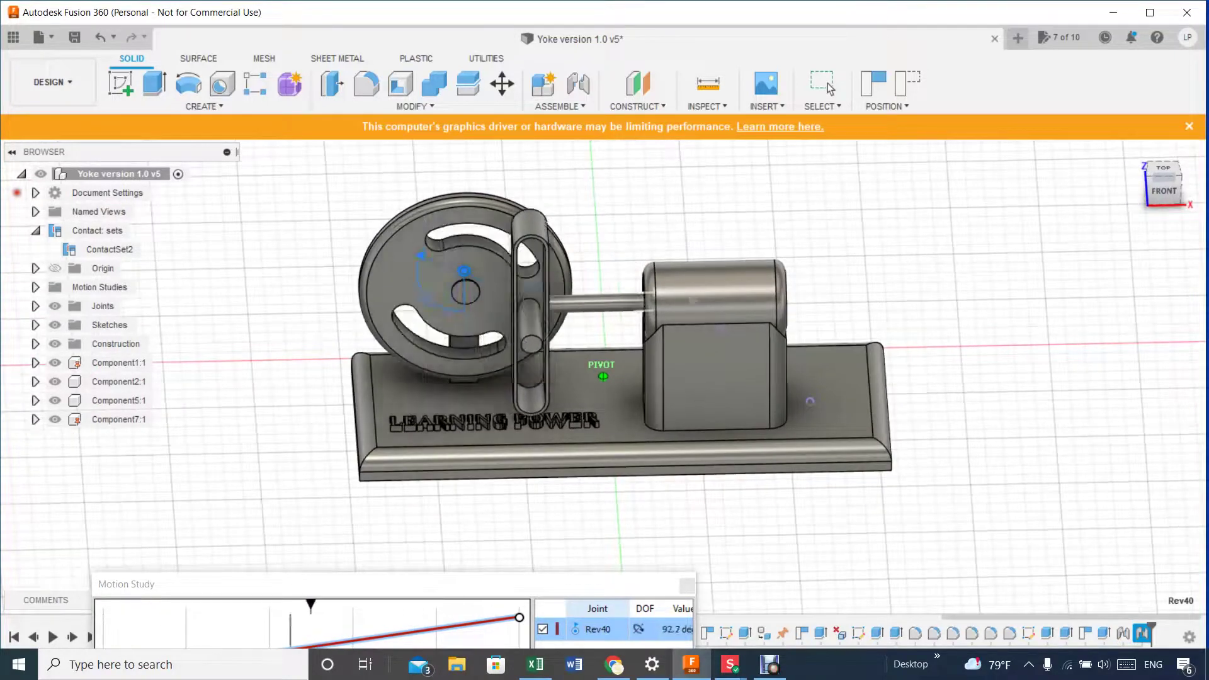
left_click_drag(17, 193, 30, 217)
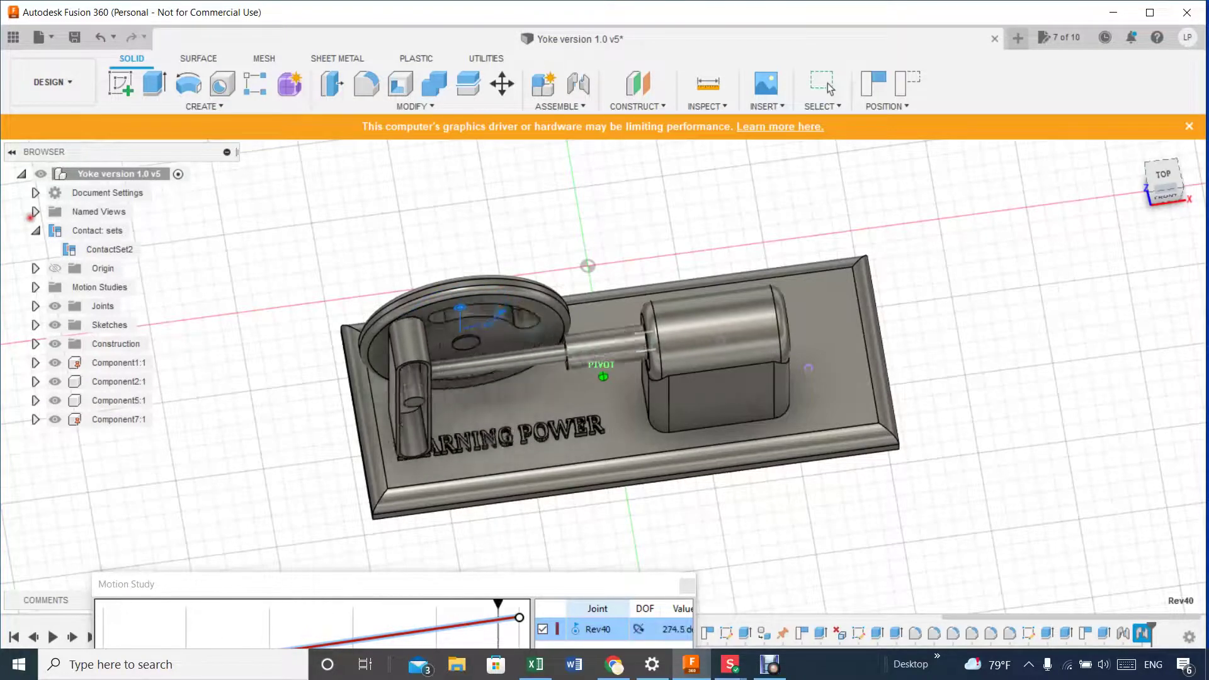
mouse_move(31, 218)
middle_mouse_down("shift")
mouse_move(87, 209)
mouse_move(70, 197)
mouse_move(56, 215)
mouse_move(17, 213)
middle_mouse_up("shift")
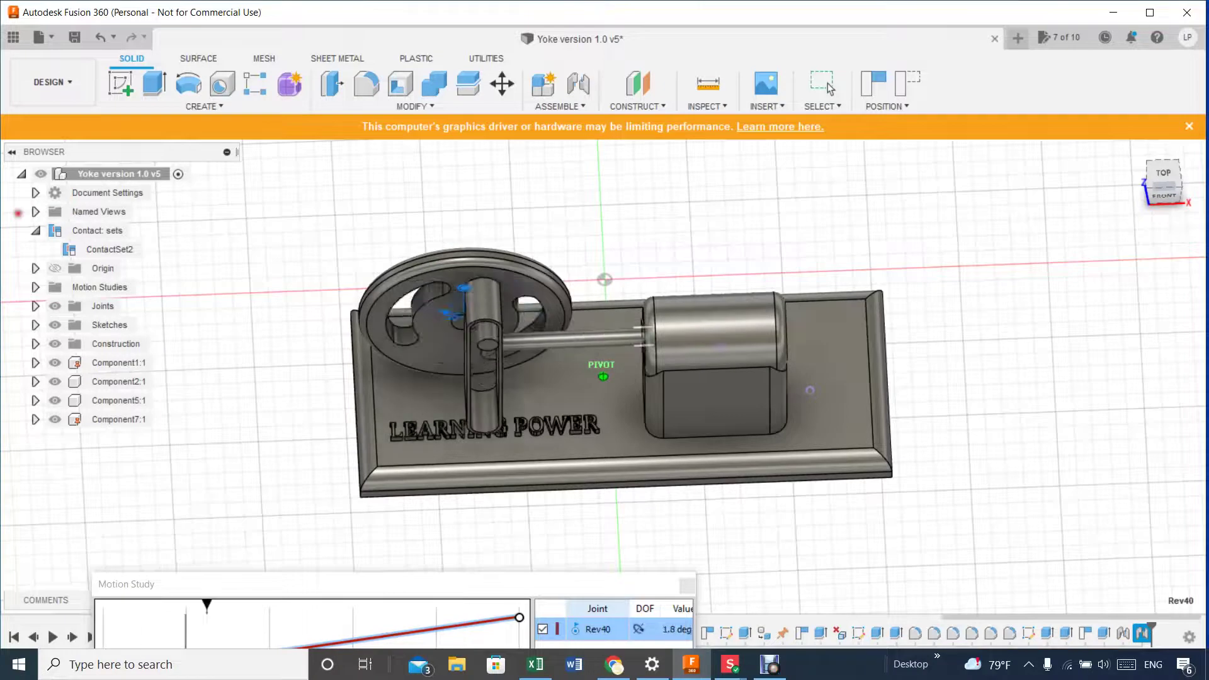
middle_click_drag(18, 213, 27, 201, "shift")
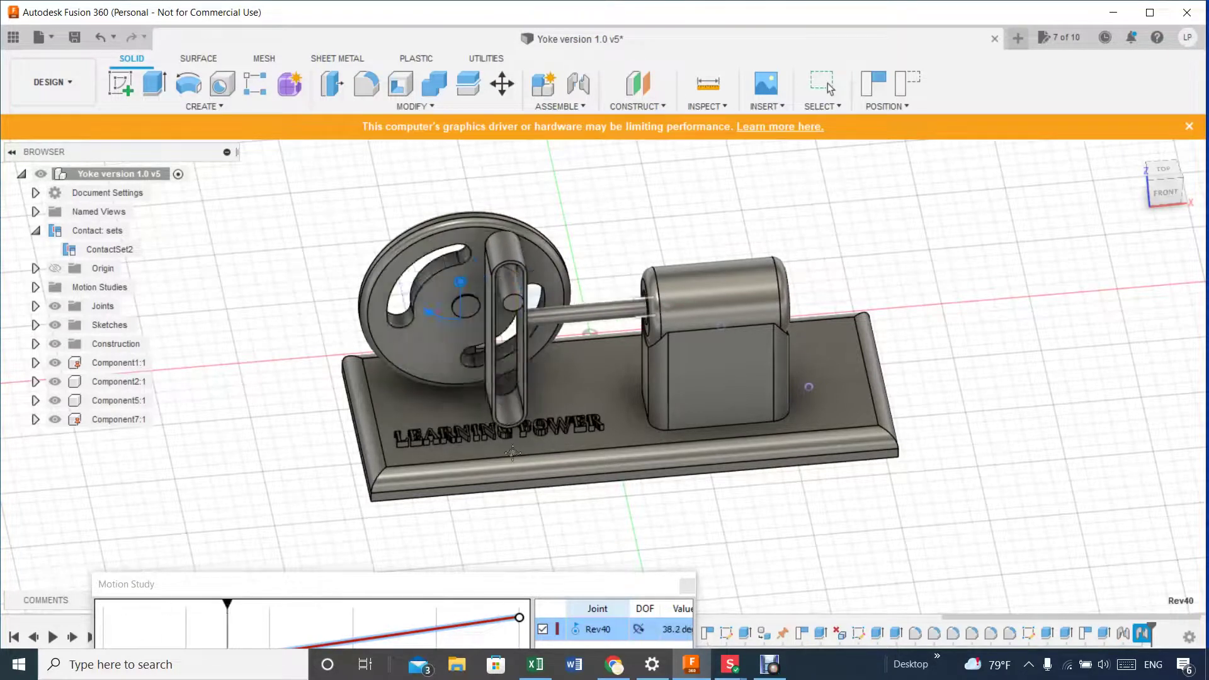
Place the motion study dialog beside the flywheel and try a still higher playback speed.
left_click_drag(424, 587, 981, 505)
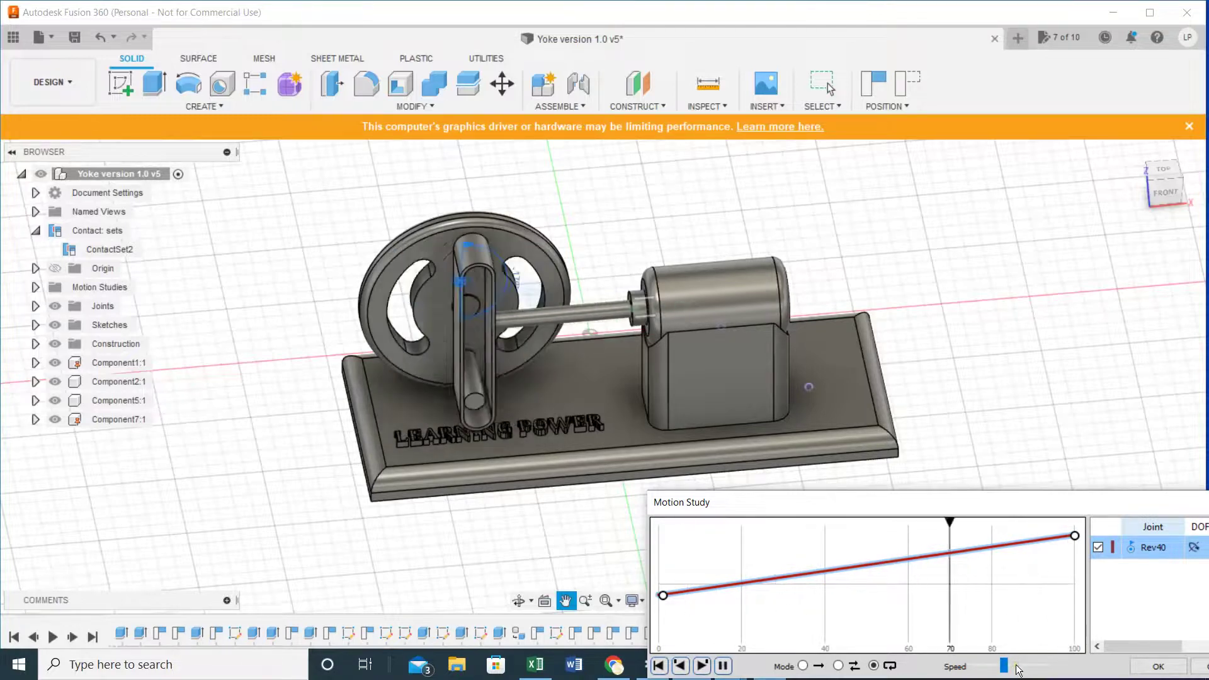
left_click(1018, 667)
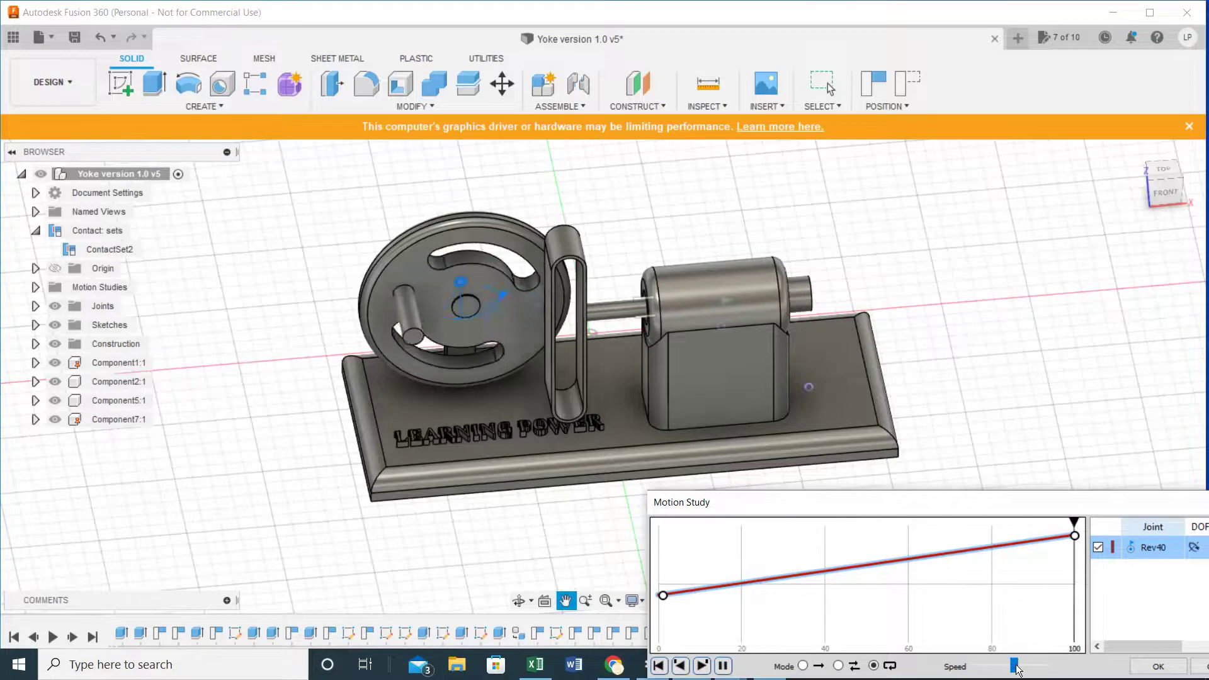
left_click(414, 448)
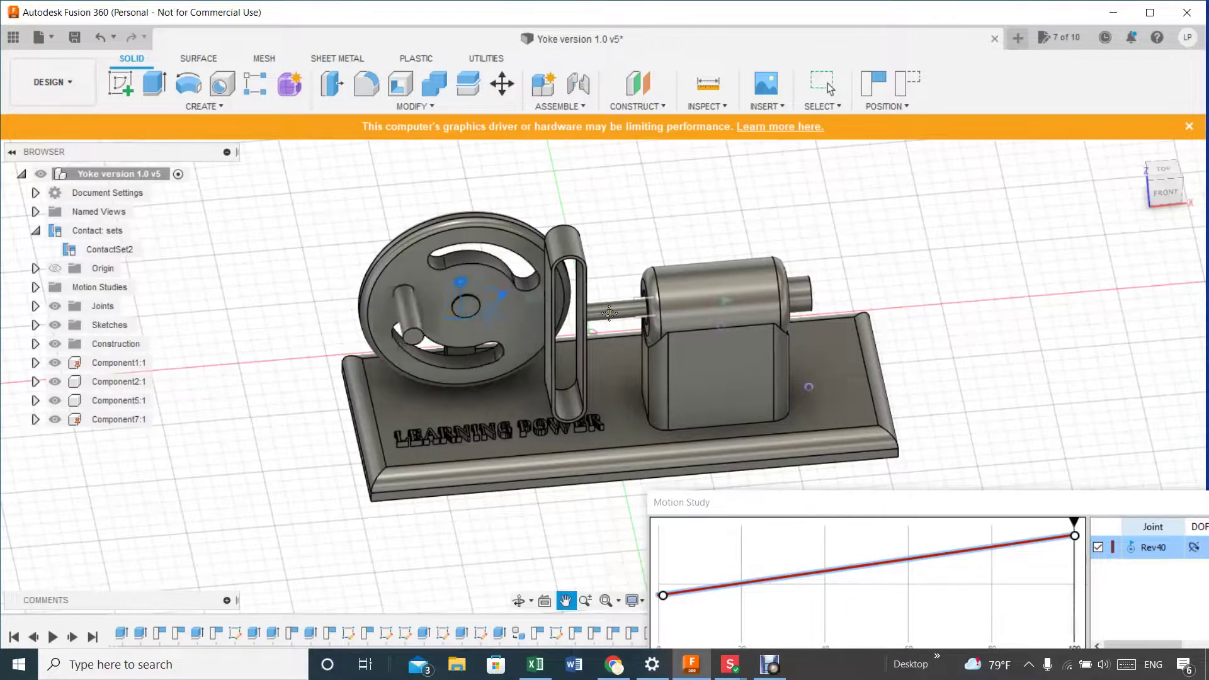
Lower the motion study's playback speed to its slowest setting, with the playback controls fully in view.
left_click_drag(810, 504, 921, 271)
left_click(1097, 434)
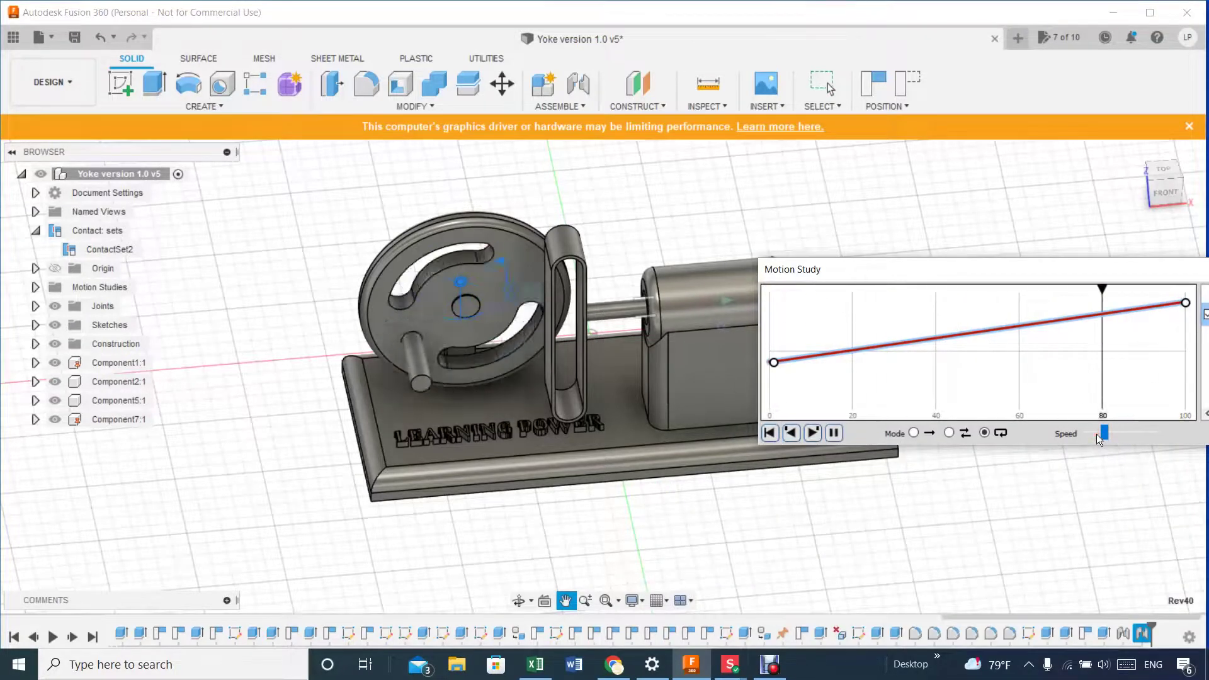
left_click(1094, 433)
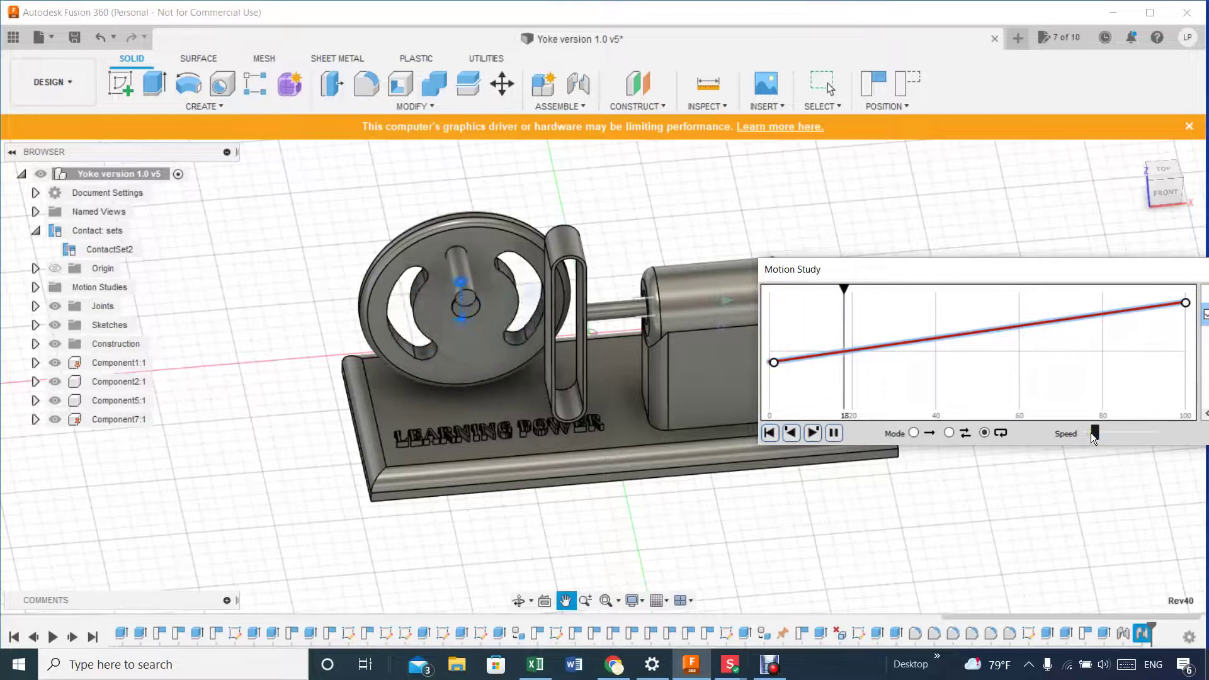
left_click(1094, 434)
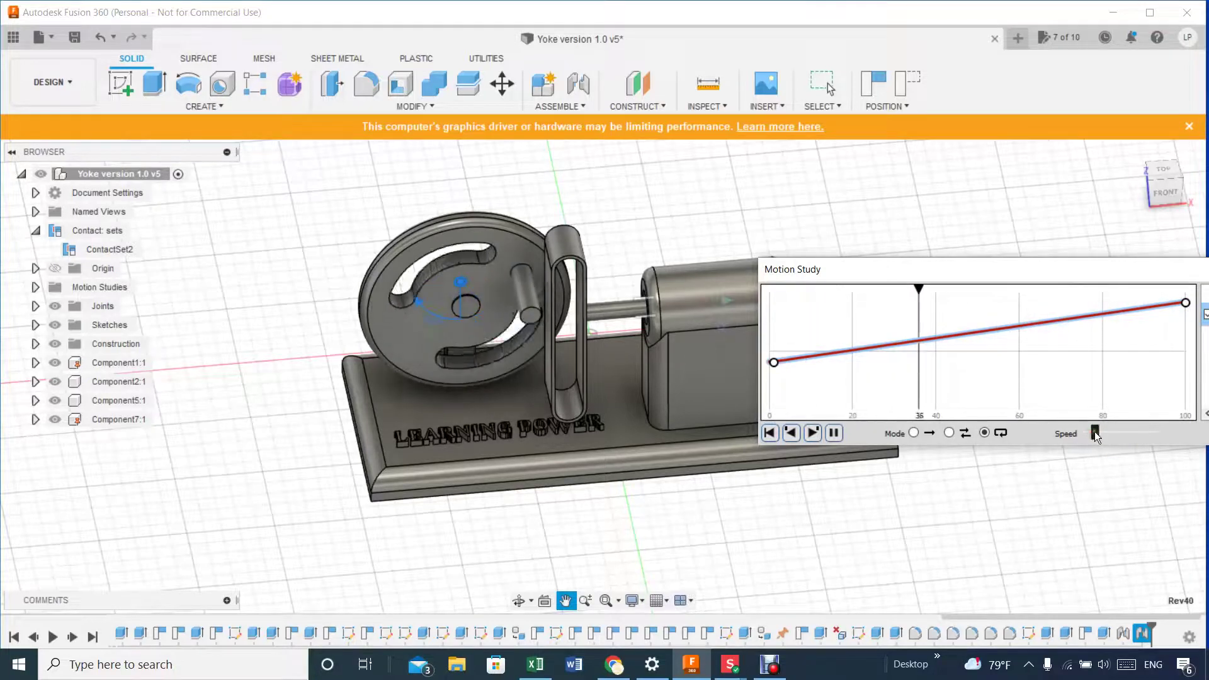
left_click_drag(1092, 434, 1068, 433)
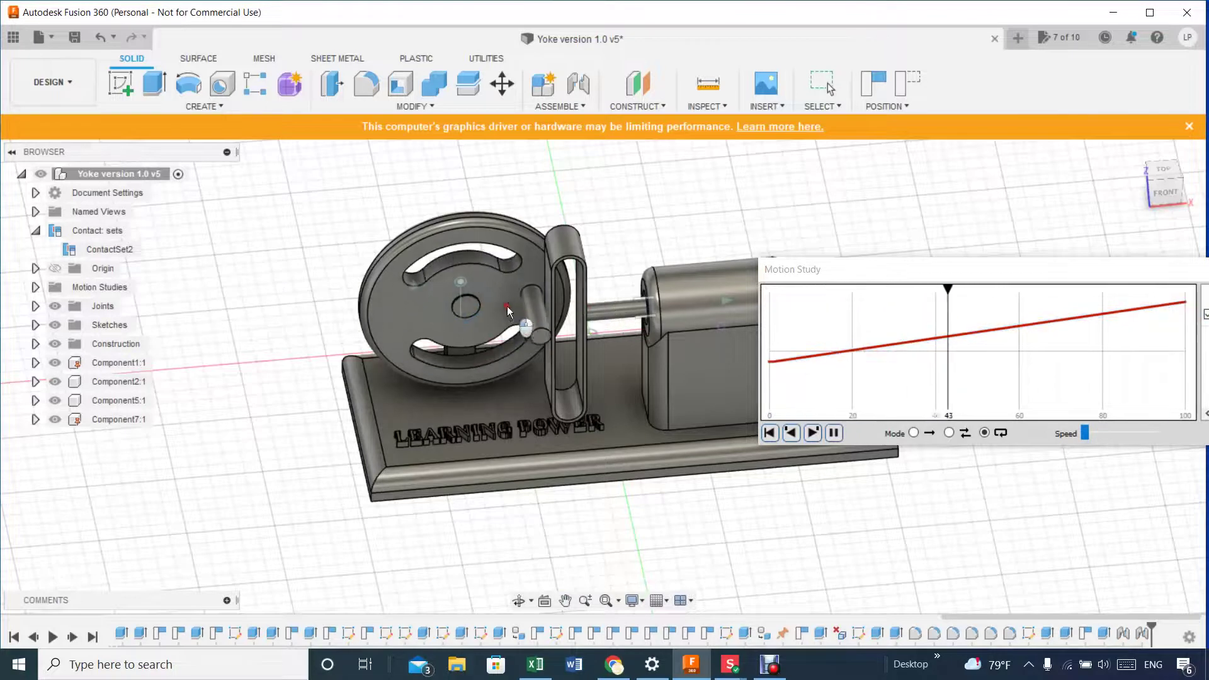
Drive the flywheel's revolute joint to 0 deg with the crank pin inside the yoke slot.
left_click(725, 300)
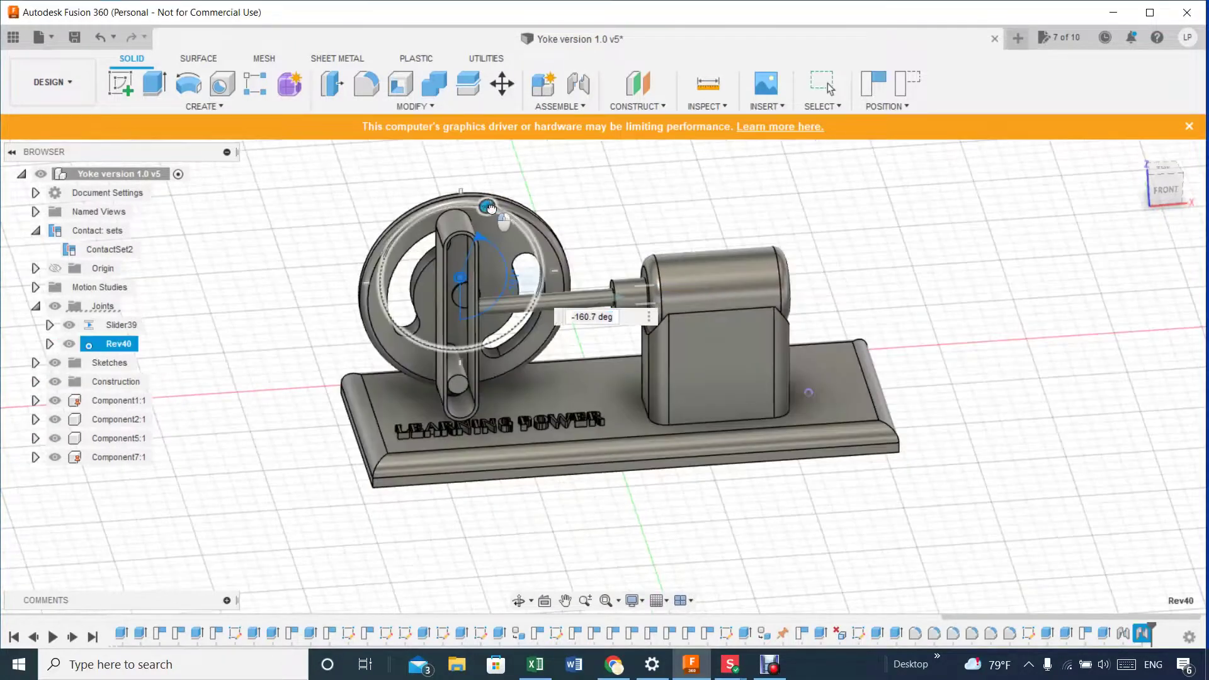
left_click_drag(491, 209, 461, 372)
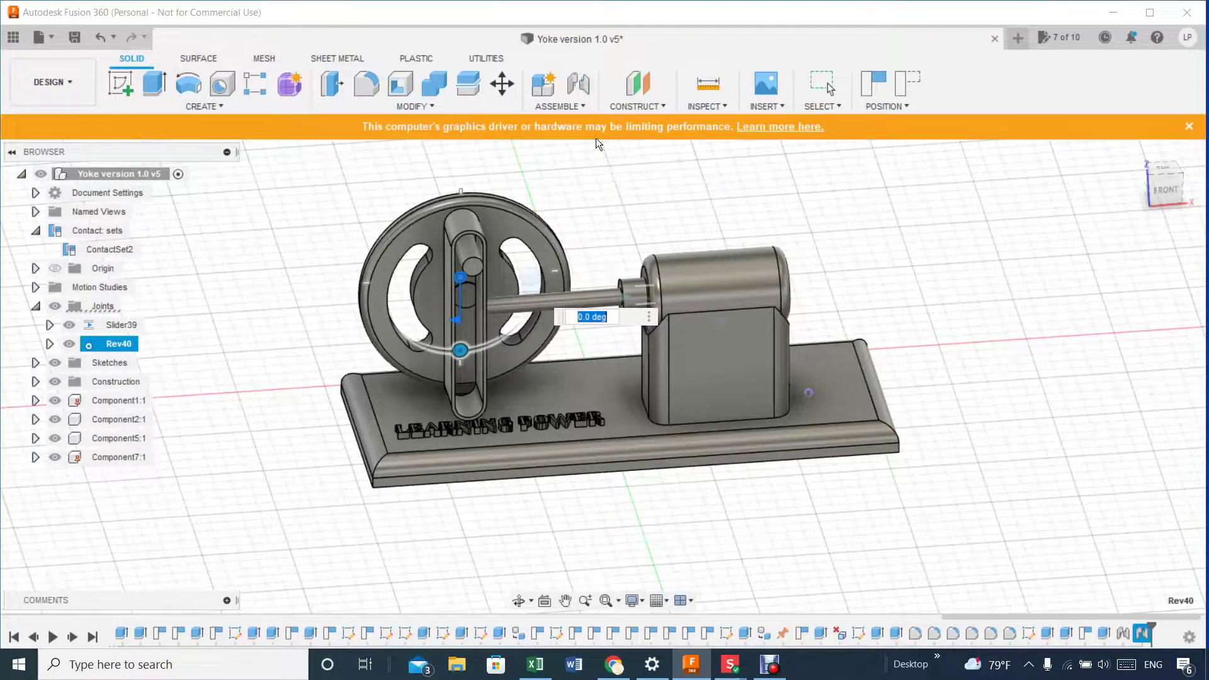
Start a new motion study, move its dialog beside the flywheel, and add the flywheel's revolute joint to it.
left_click(559, 107)
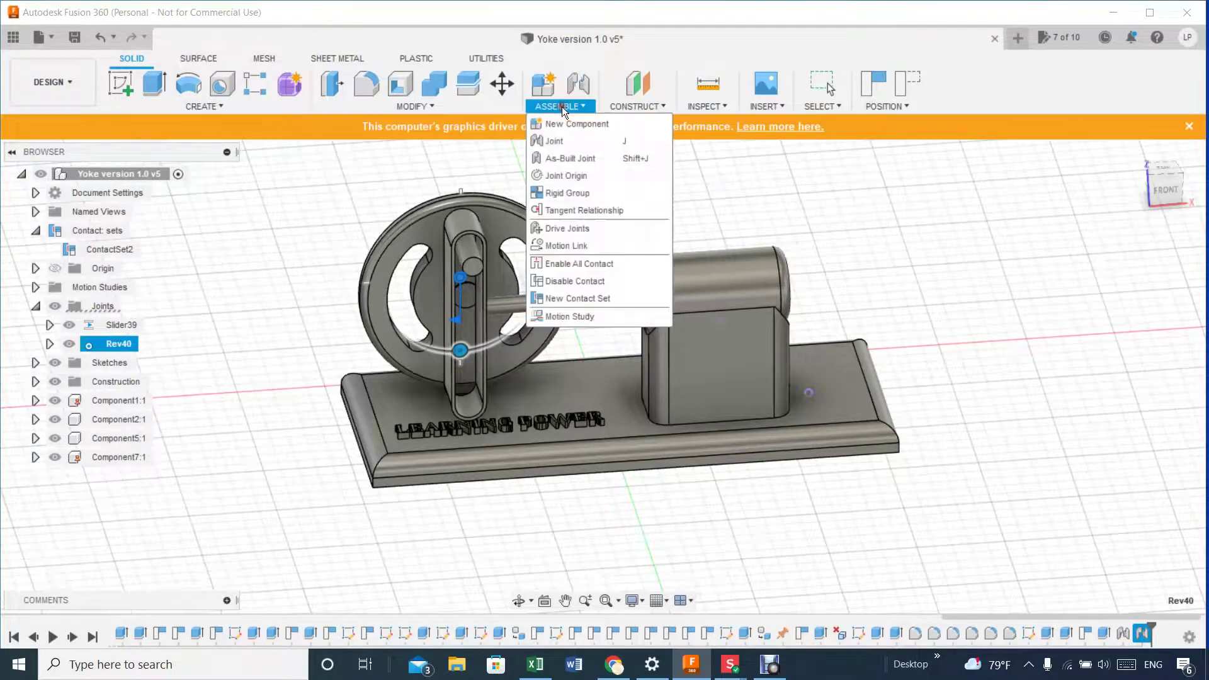
left_click(543, 316)
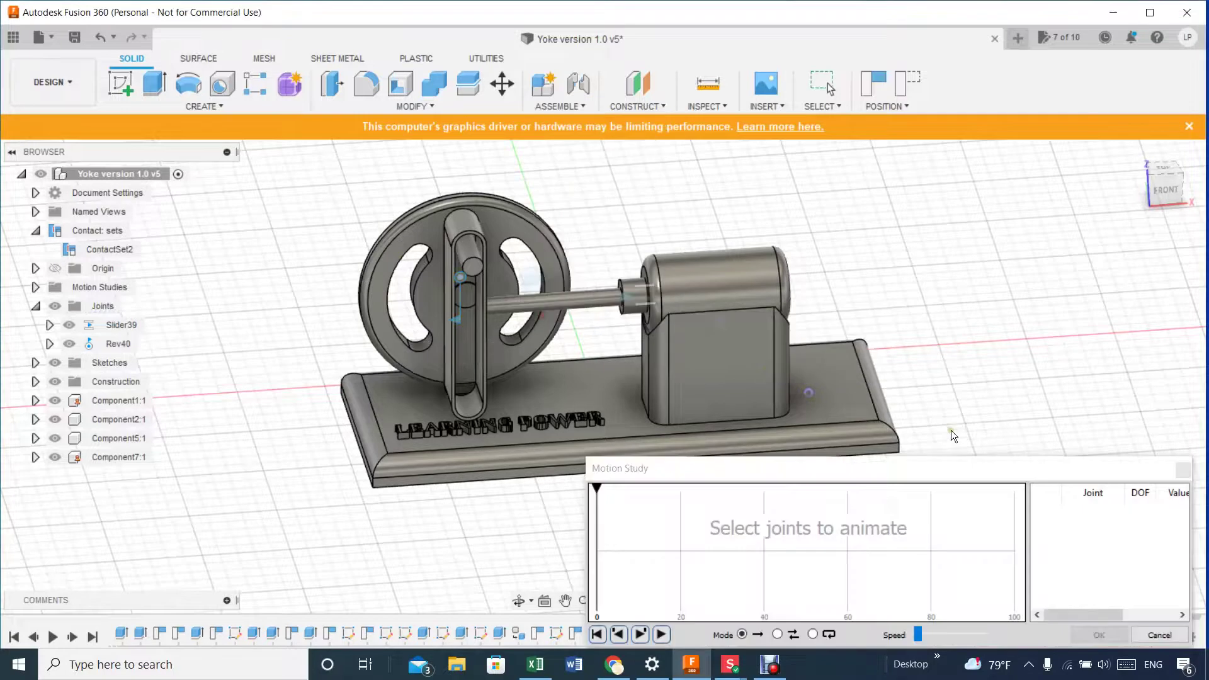
left_click_drag(919, 470, 851, 379)
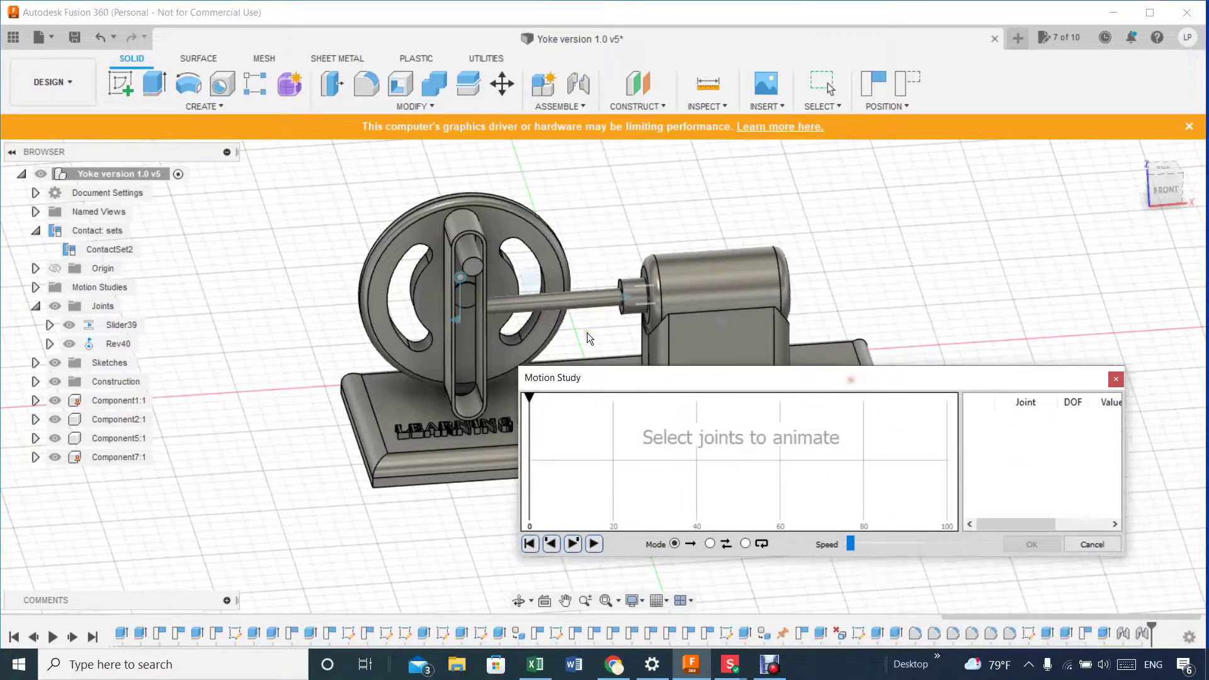
left_click(463, 278)
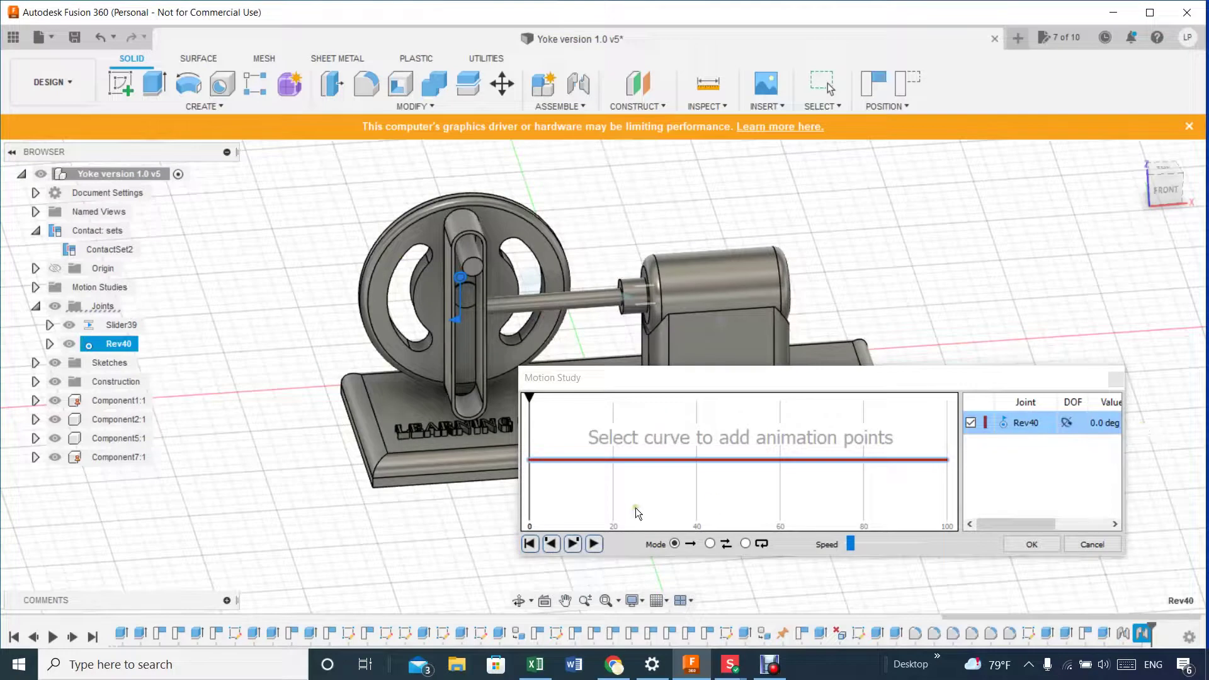
Add an end point of 360 deg at step 100 to the flywheel curve and choose the loop playback mode.
left_click(947, 461)
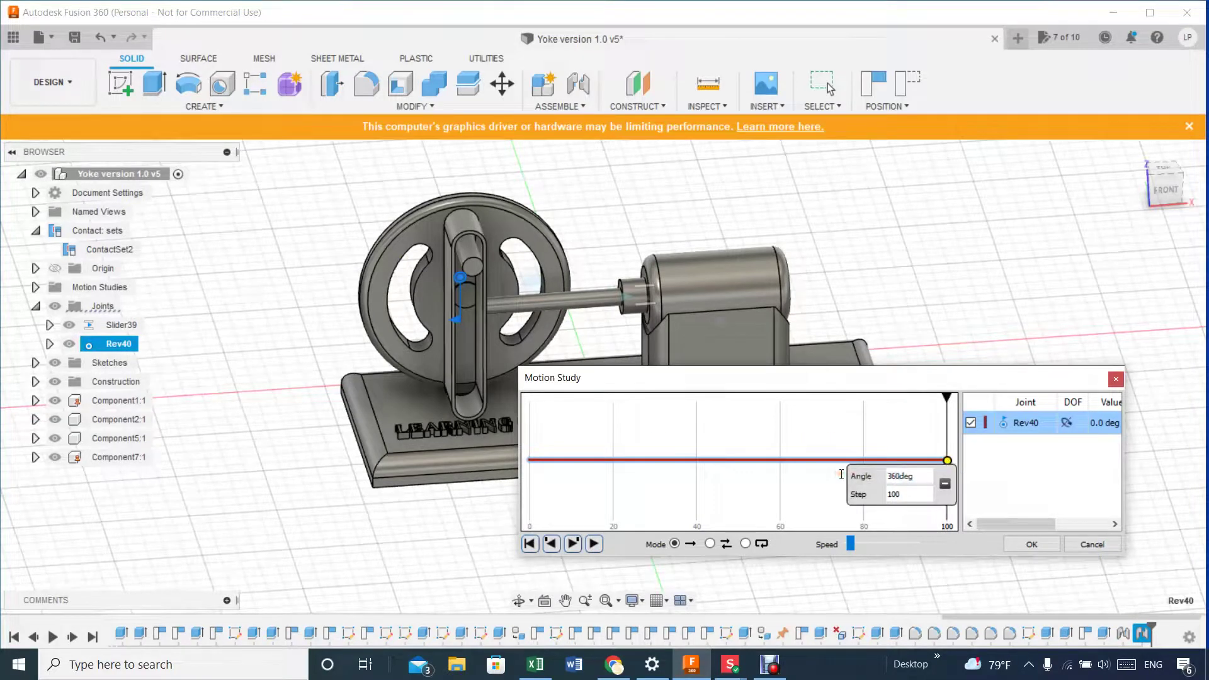
key("Return")
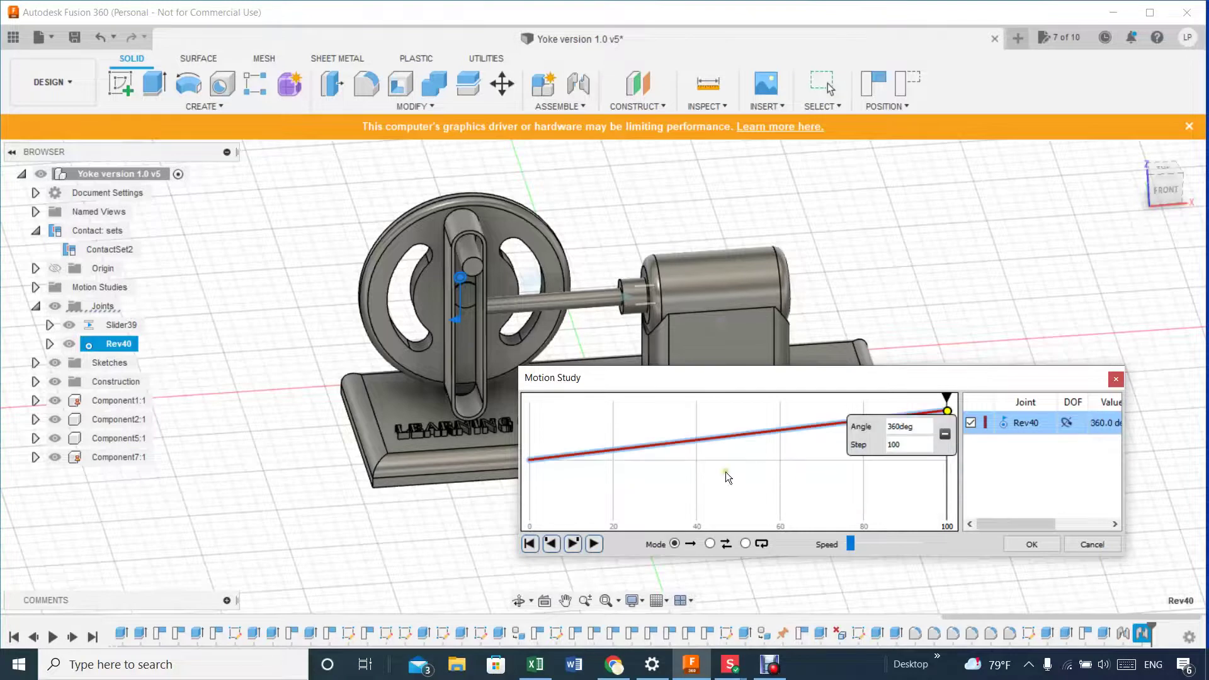
left_click(747, 543)
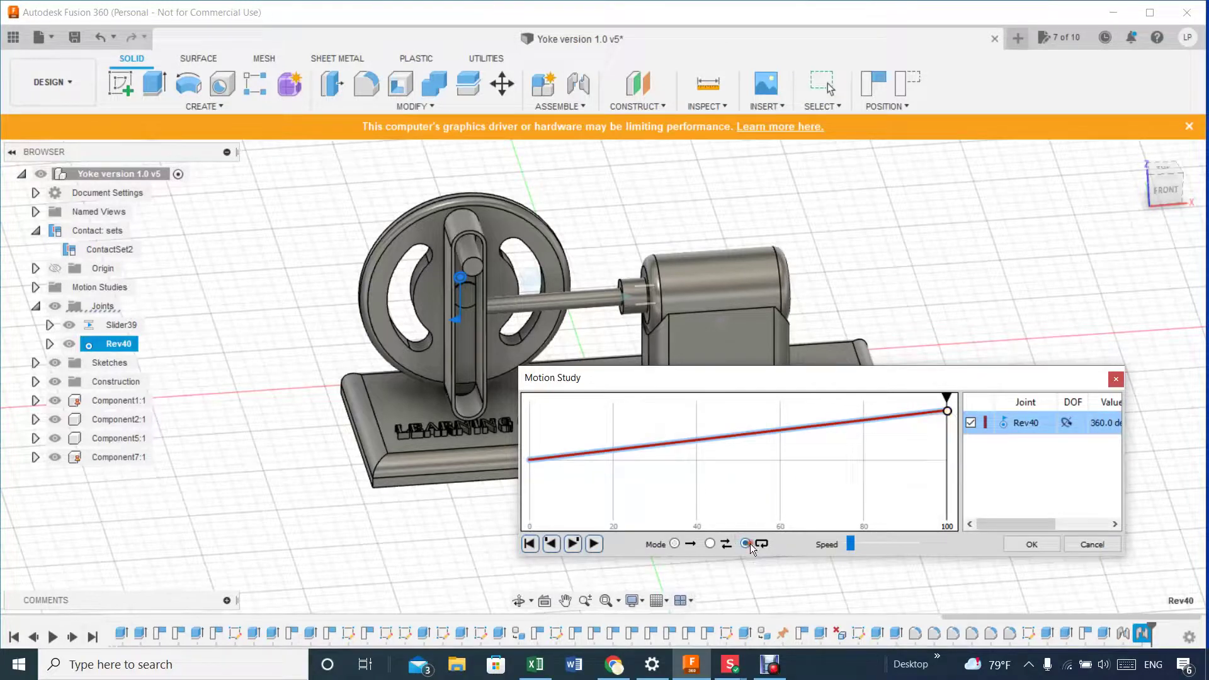
Play the motion study in its loop, with its dialog moved clear of the model and the browser collapsed.
left_click(595, 544)
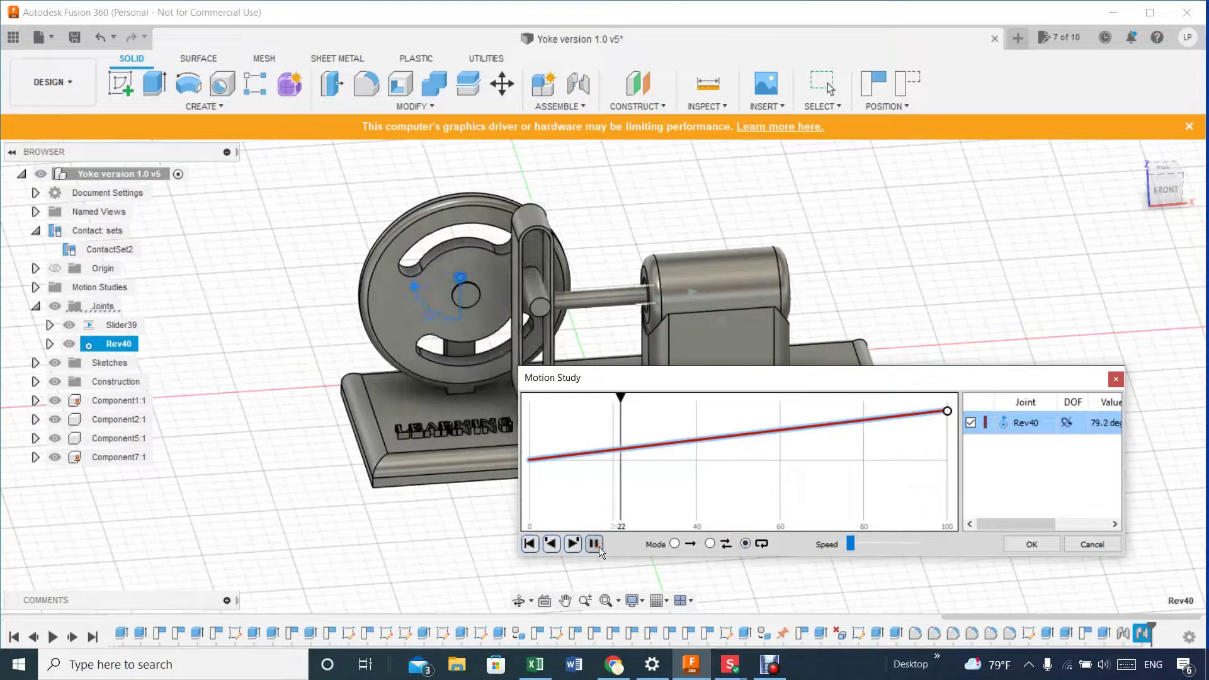
left_click_drag(807, 386, 530, 545)
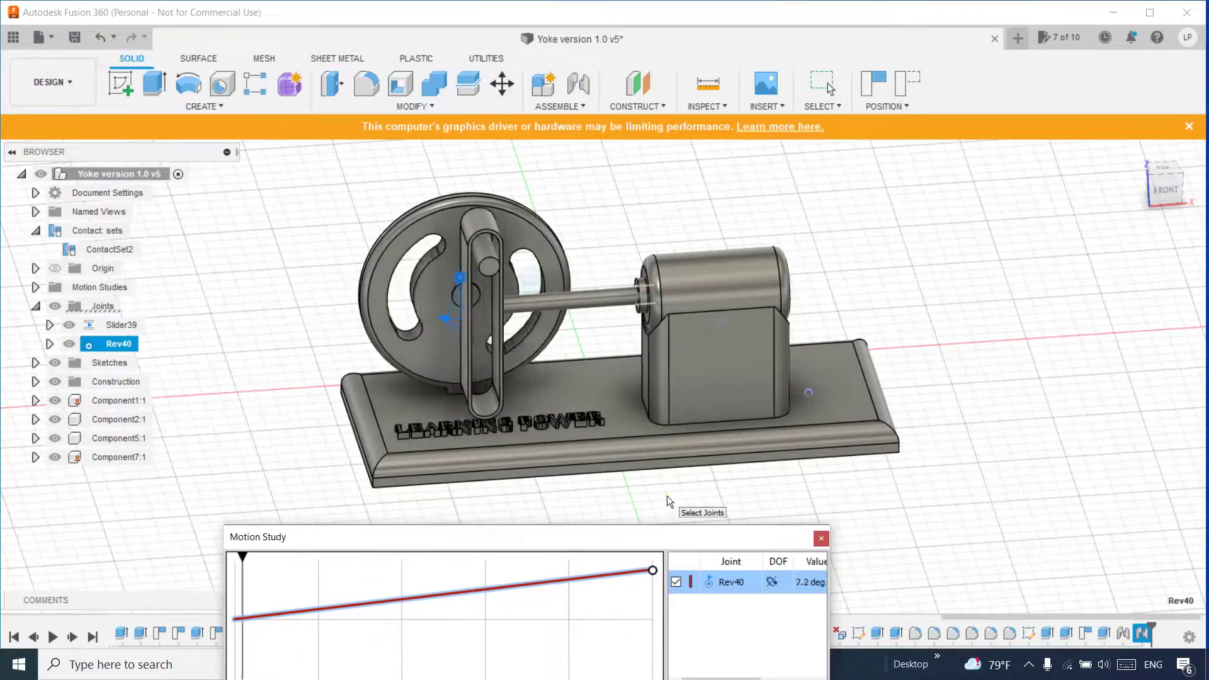
mouse_move(1164, 190)
left_mouse_down()
mouse_move(1167, 229)
mouse_move(1156, 189)
mouse_move(1169, 202)
mouse_move(1148, 184)
mouse_move(1138, 210)
mouse_move(1103, 226)
mouse_move(1145, 175)
mouse_move(1152, 184)
left_mouse_up()
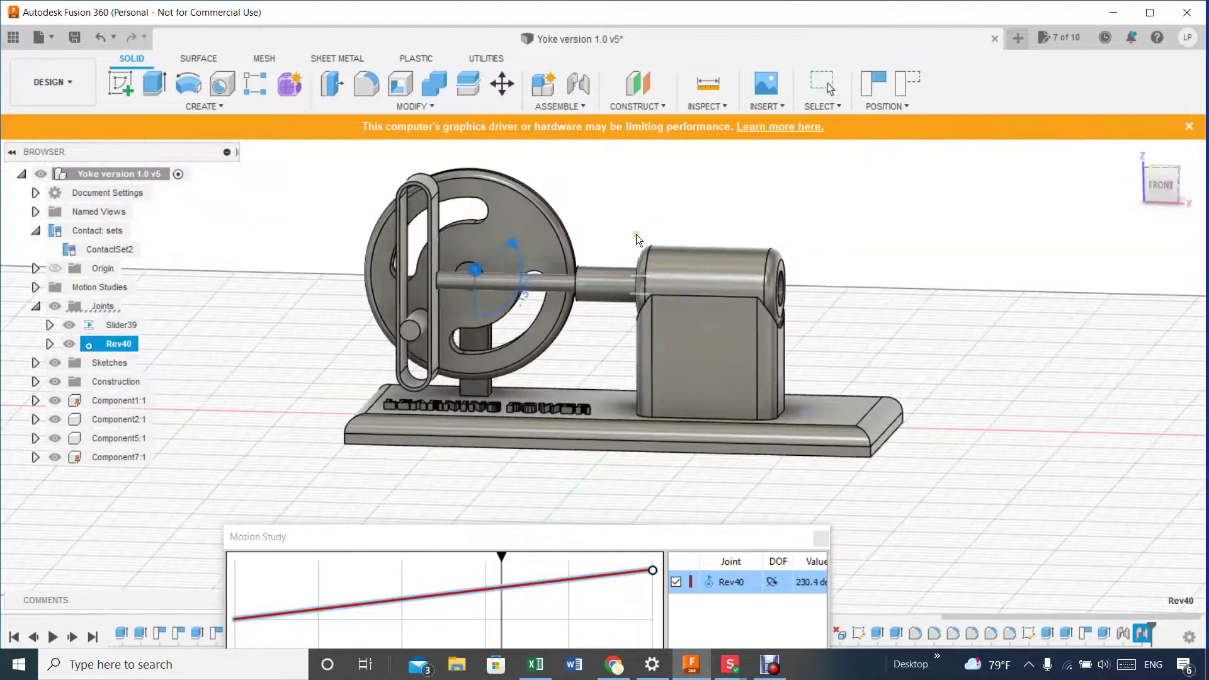
left_click(15, 153)
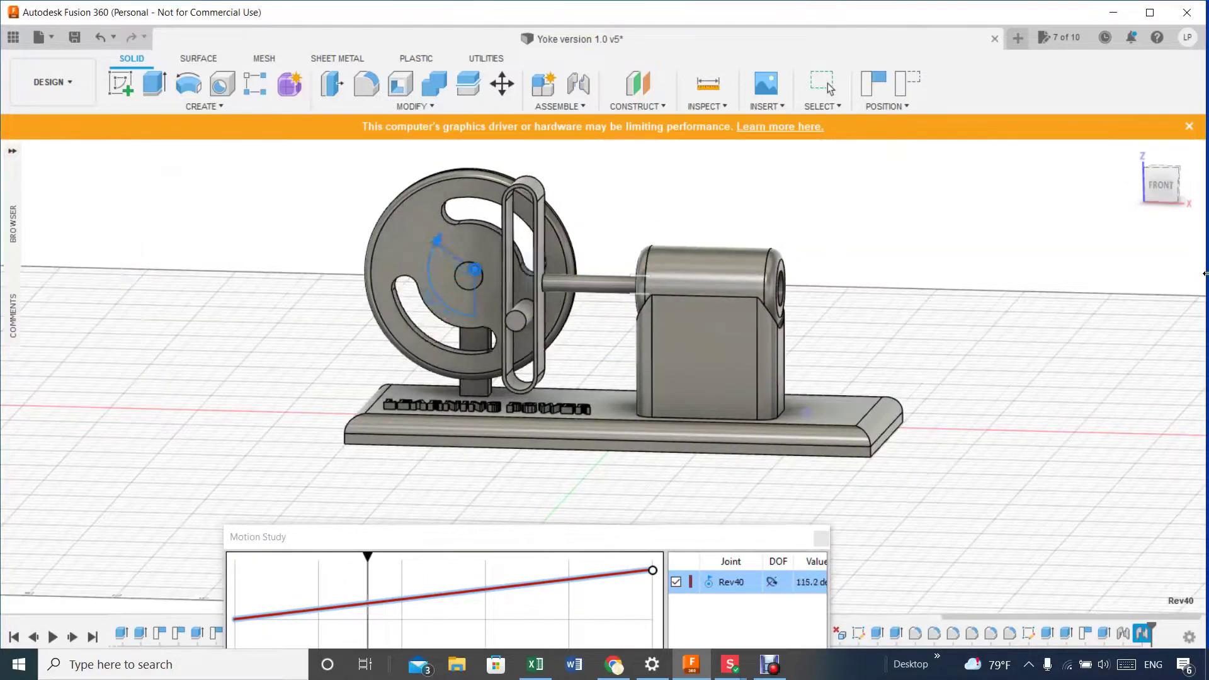
Examine the running Scotch yoke from the front, the back and slightly above while the motion study plays.
mouse_move(1168, 180)
left_mouse_down()
mouse_move(1156, 234)
mouse_move(1161, 184)
left_mouse_up()
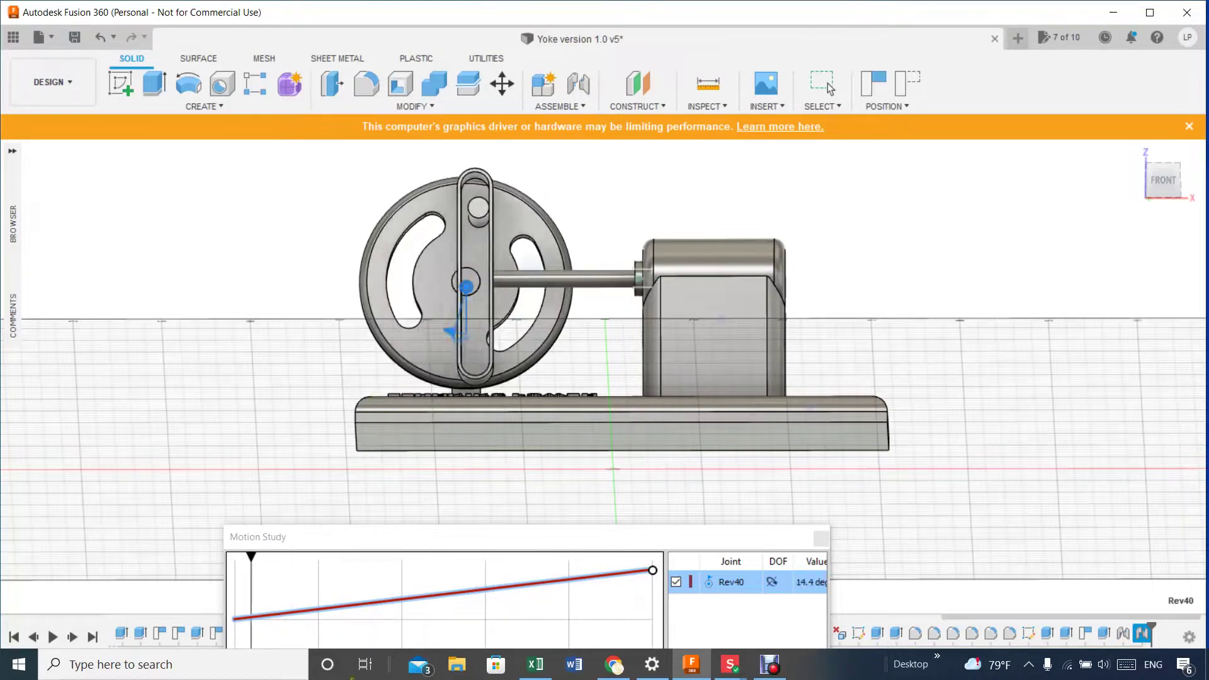
middle_click_drag(1158, 174, 781, 197, "shift")
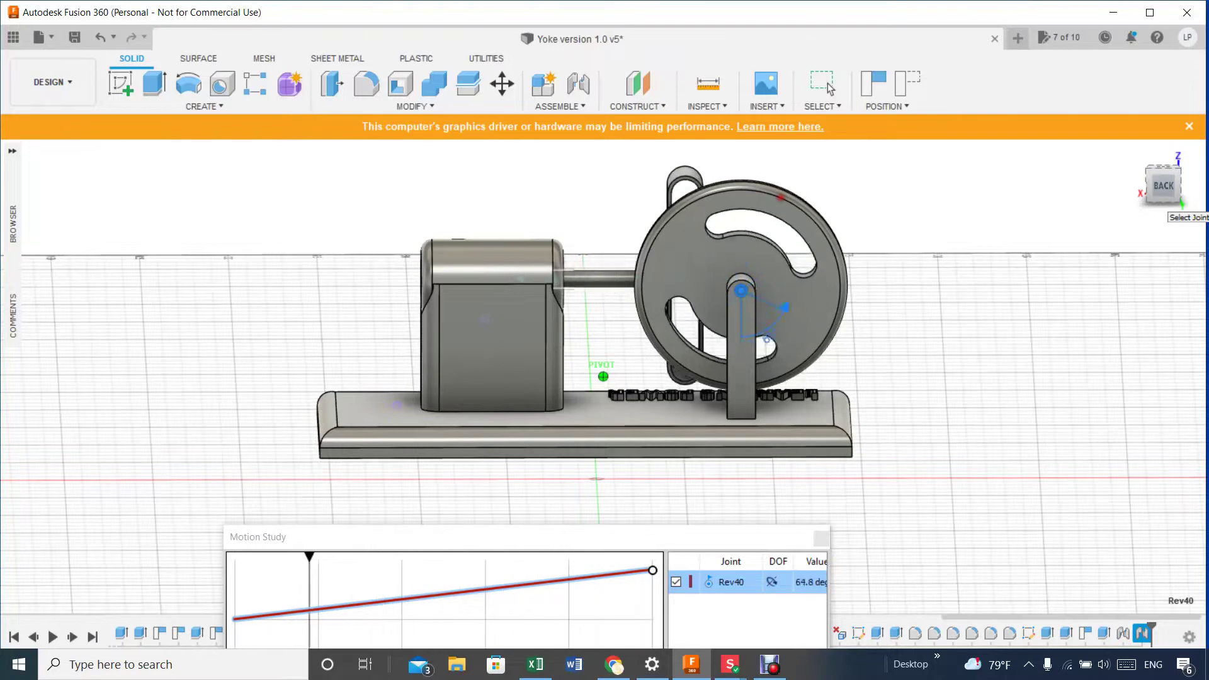
middle_click_drag(782, 198, 846, 216, "shift")
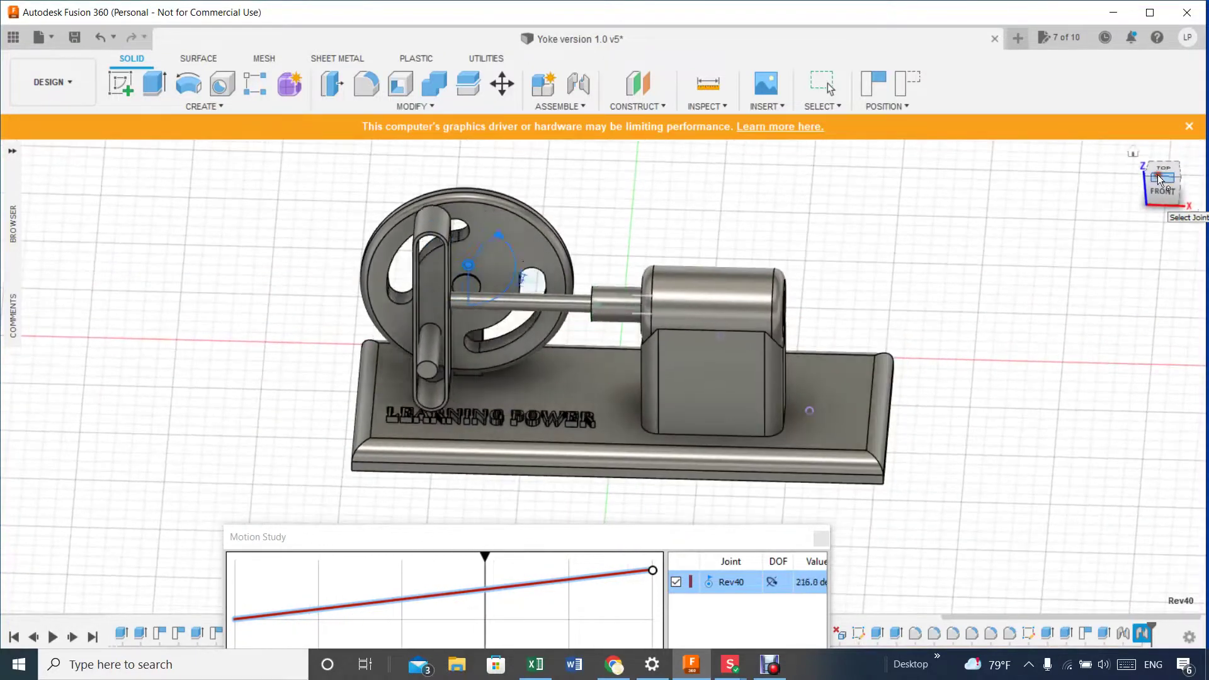